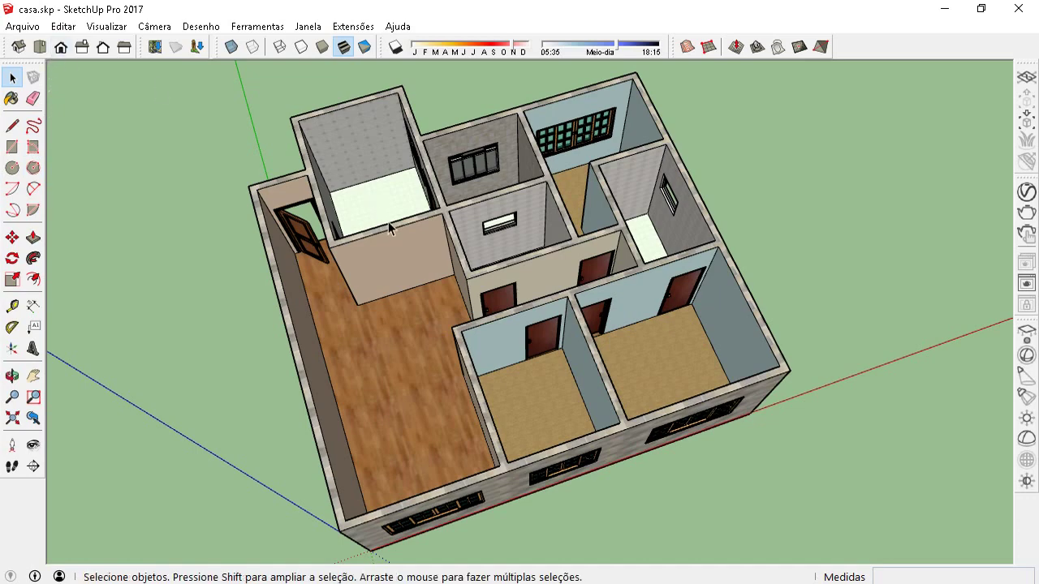
Switch casa.skp to Top view to see the brick house plan from directly above.
{"action": "left_click", "coordinate": [42, 50]}
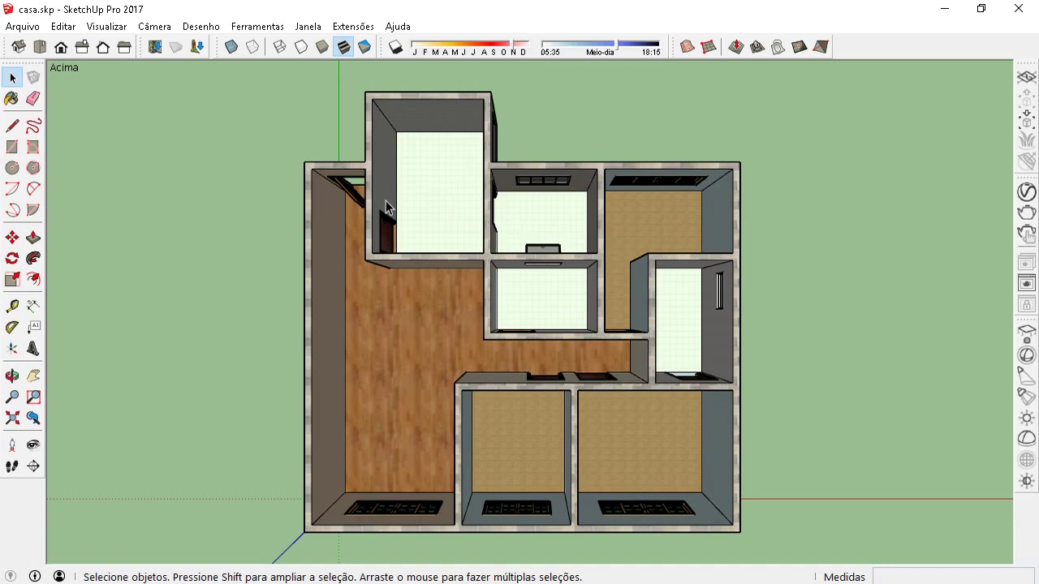
Trace lines around the outer wall corners, including the back wing, to close a flat face over the house.
{"action": "left_click", "coordinate": [13, 126]}
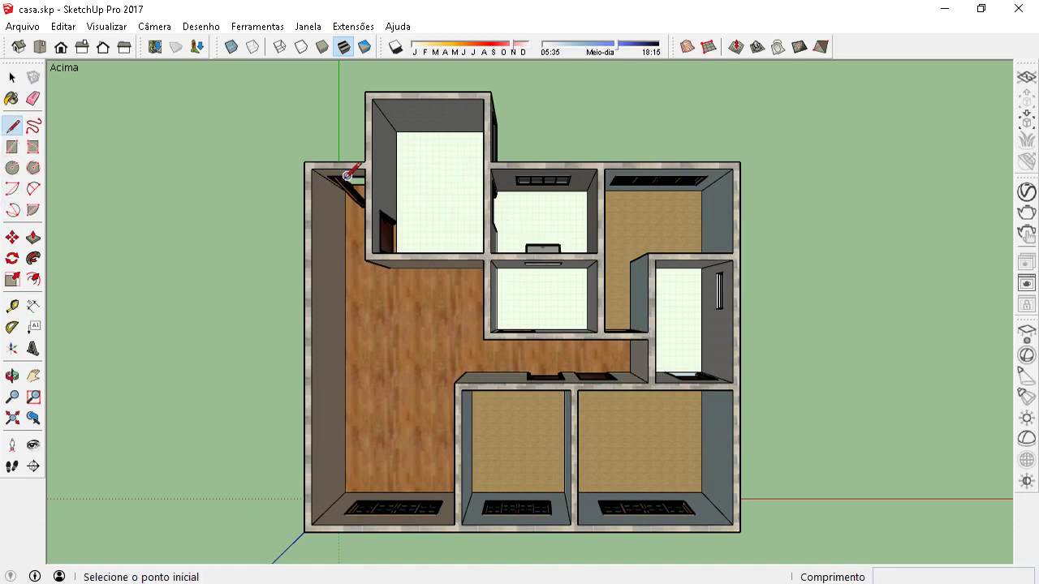
{"action": "left_click", "coordinate": [365, 164]}
{"action": "left_click", "coordinate": [365, 92]}
{"action": "left_click", "coordinate": [491, 91]}
{"action": "left_click", "coordinate": [490, 162]}
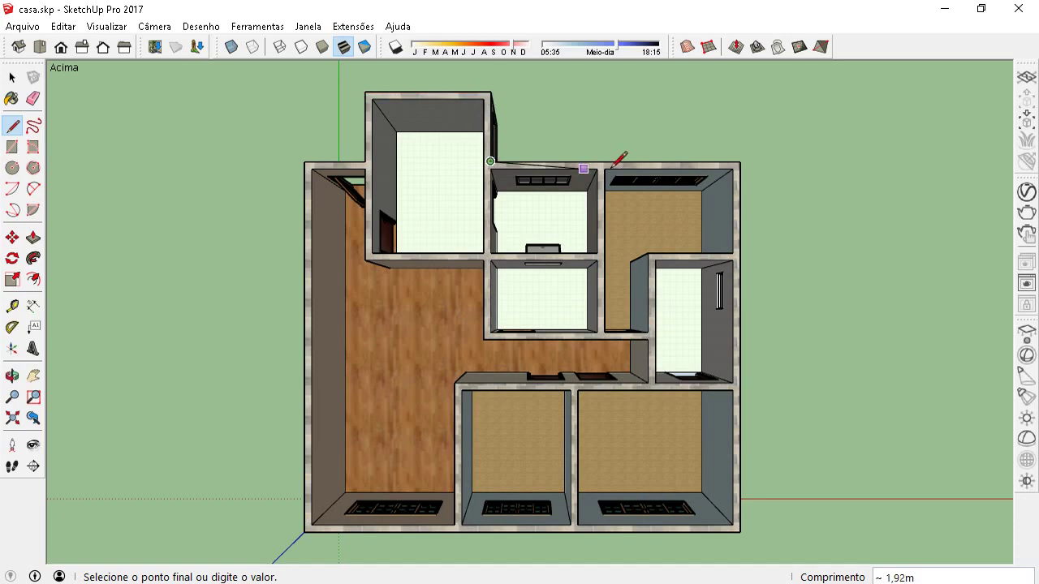
{"action": "left_click", "coordinate": [738, 163]}
{"action": "left_click", "coordinate": [739, 532]}
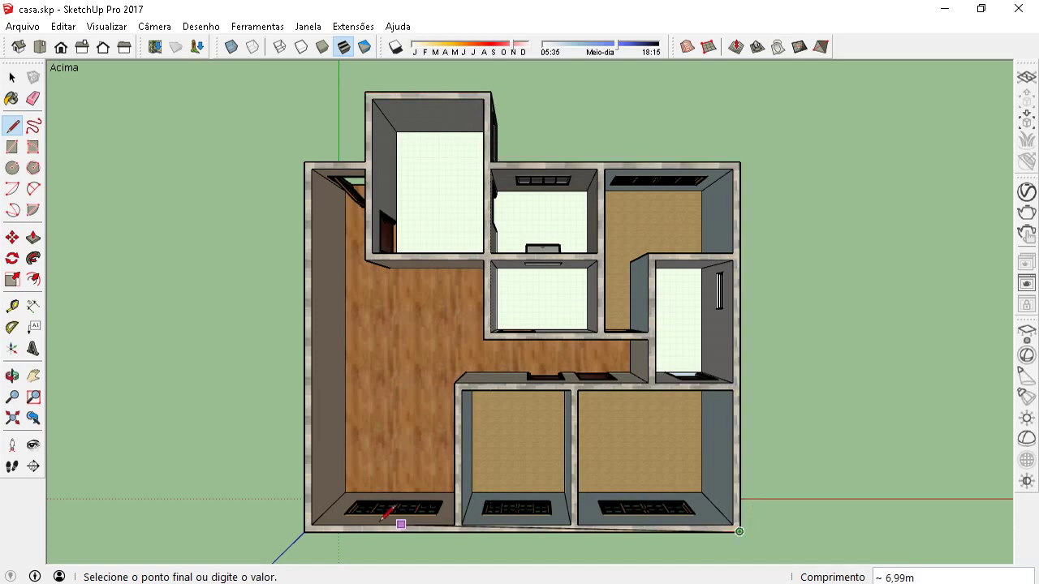
{"action": "left_click", "coordinate": [304, 532]}
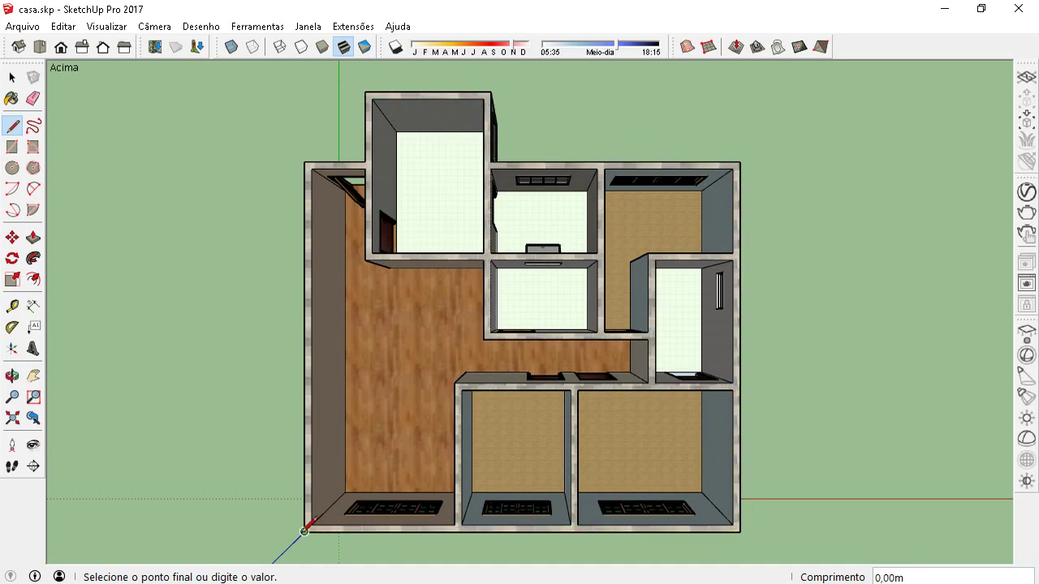
{"action": "left_click", "coordinate": [304, 161]}
{"action": "left_click", "coordinate": [365, 162]}
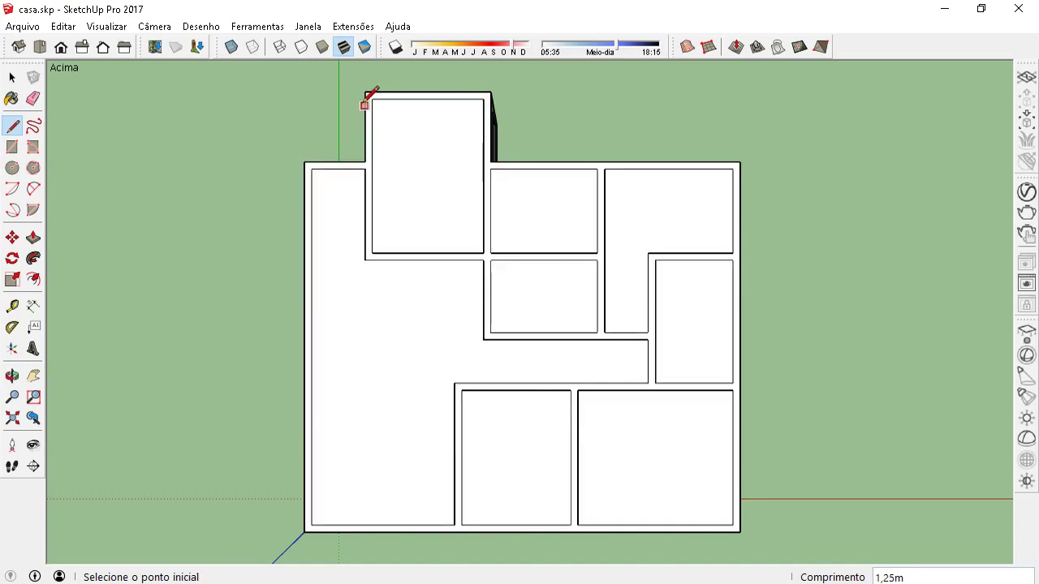
{"action": "middle_click_drag", "start_coordinate": [363, 103], "coordinate": [515, 81]}
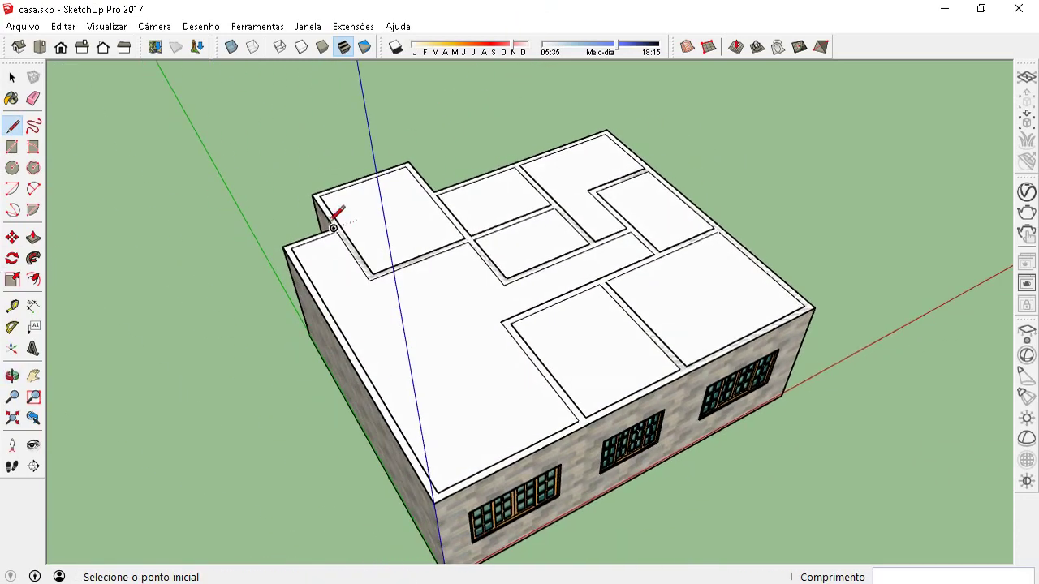
{"action": "key", "text": "space"}
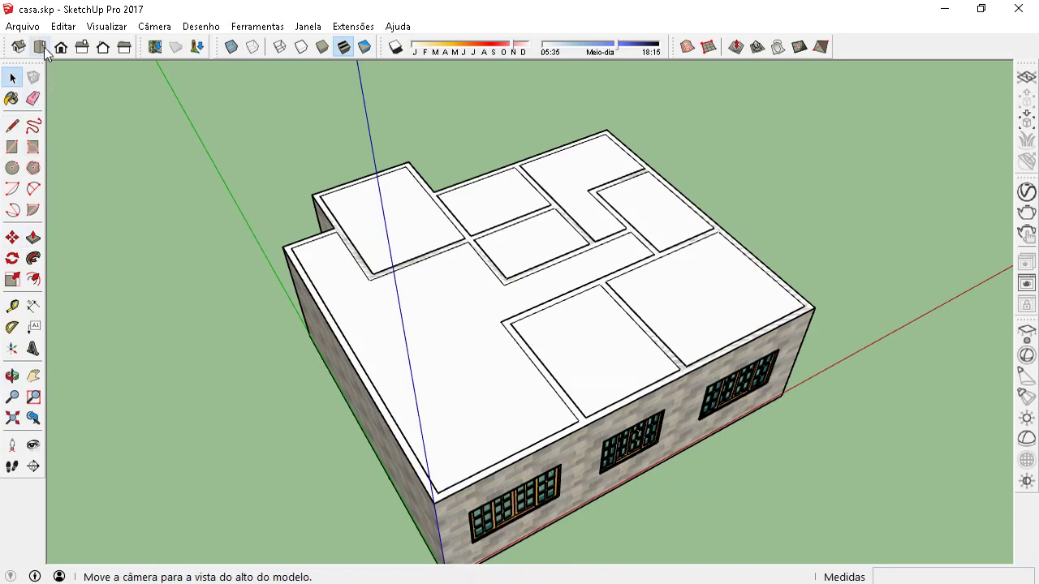
In Top view, move the traced roof face 20 m along the red axis.
{"action": "left_click", "coordinate": [42, 49]}
{"action": "left_click", "coordinate": [434, 194]}
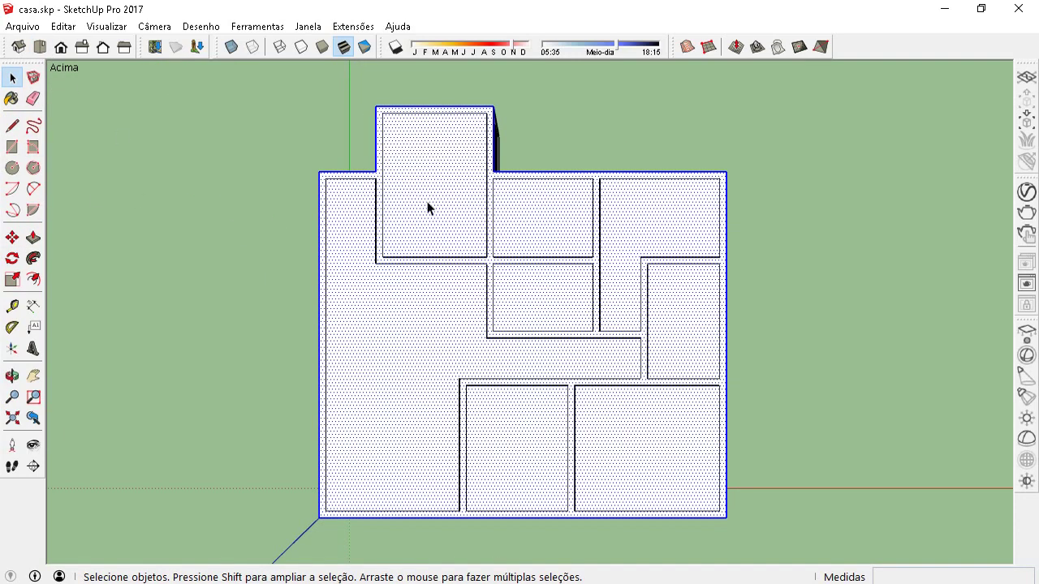
{"action": "left_click", "coordinate": [12, 238]}
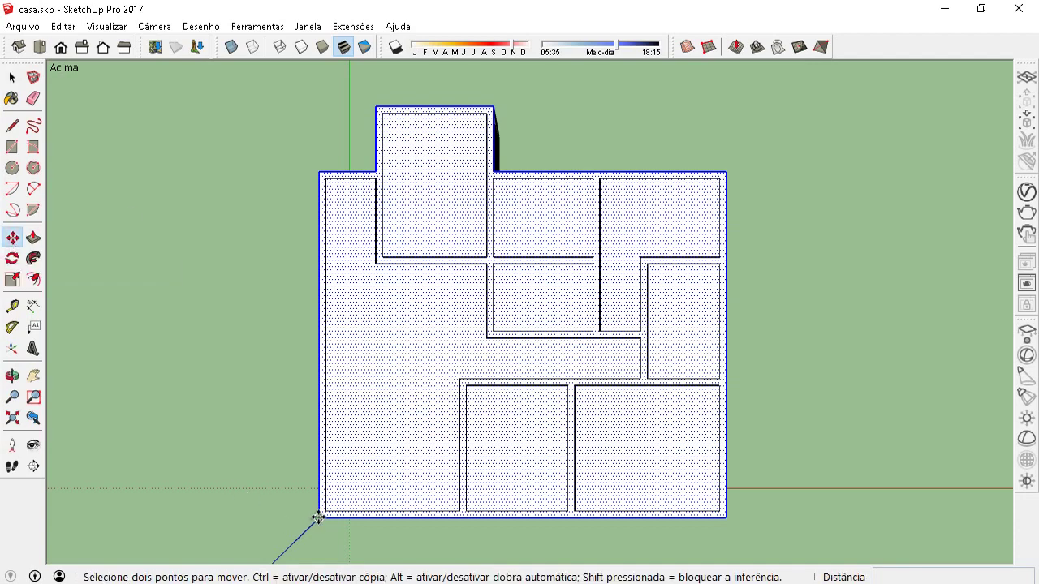
{"action": "left_click", "coordinate": [318, 518]}
{"action": "scroll", "coordinate": [386, 381], "scroll_direction": "down", "scroll_amount": 3}
{"action": "type", "text": "20"}
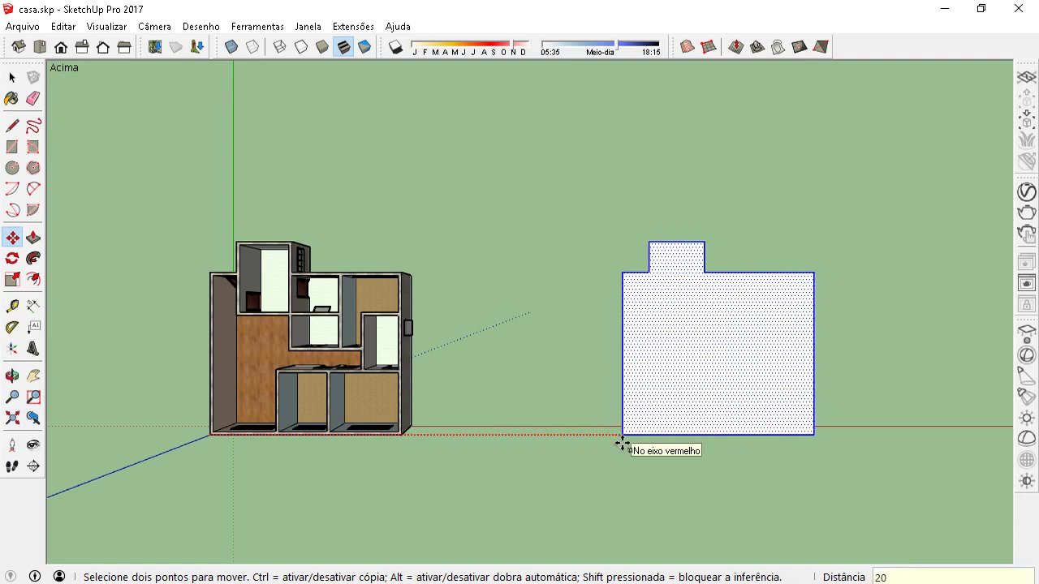
{"action": "key", "text": "Return"}
Zoom around the moved outline, then start and cancel a second move, leaving it in place.
{"action": "scroll", "coordinate": [648, 393], "scroll_direction": "up", "scroll_amount": 2}
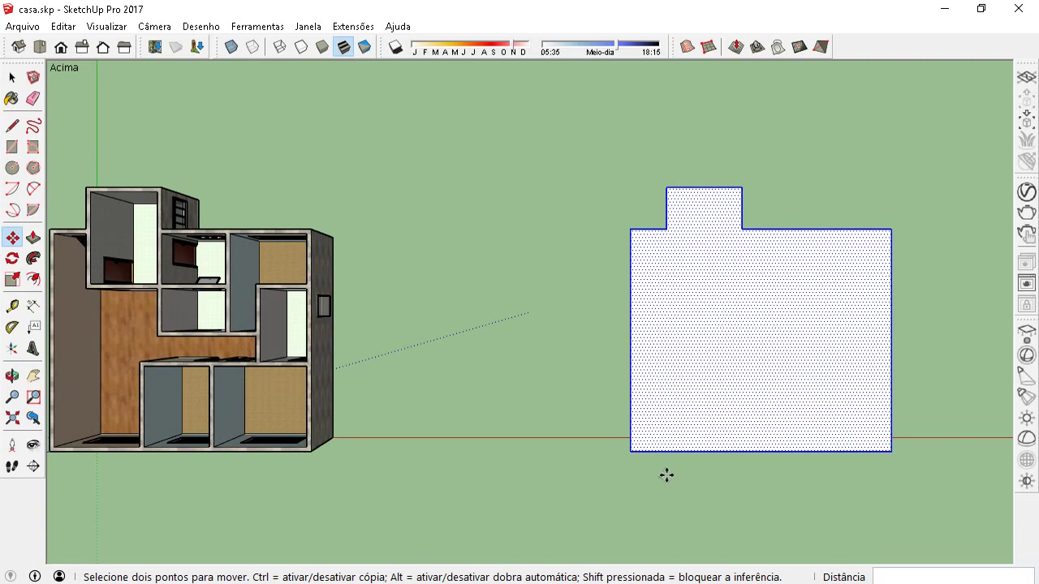
{"action": "scroll", "coordinate": [781, 388], "scroll_direction": "up", "scroll_amount": 1}
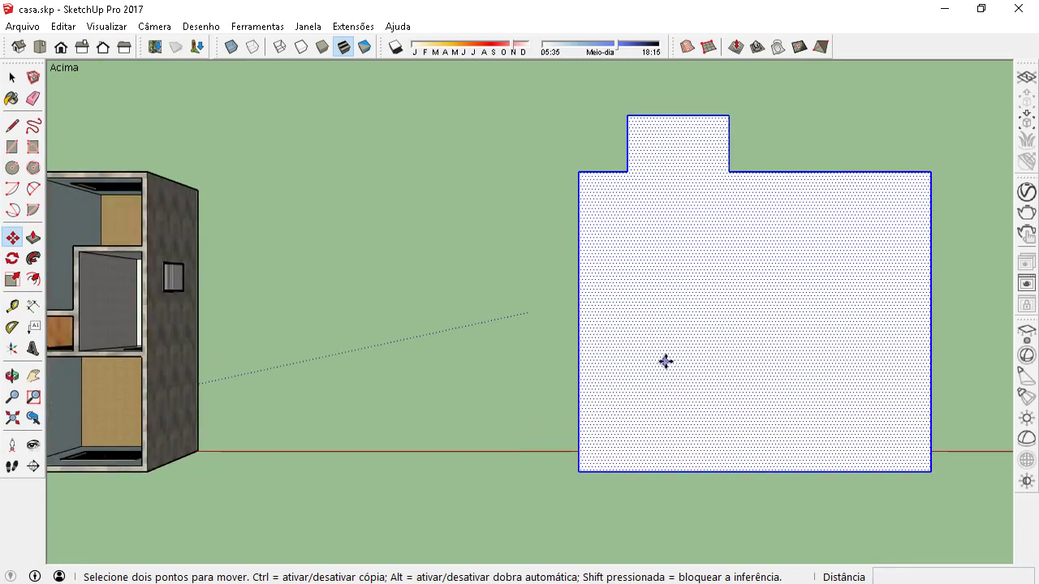
{"action": "scroll", "coordinate": [664, 367], "scroll_direction": "down", "scroll_amount": 1}
{"action": "scroll", "coordinate": [800, 329], "scroll_direction": "up", "scroll_amount": 3}
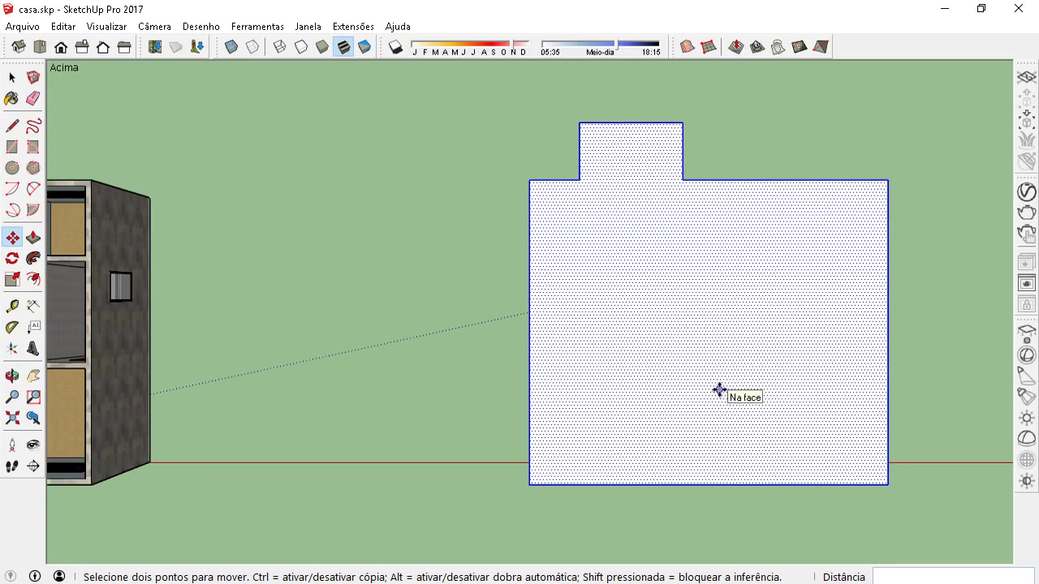
{"action": "scroll", "coordinate": [776, 384], "scroll_direction": "down", "scroll_amount": 1}
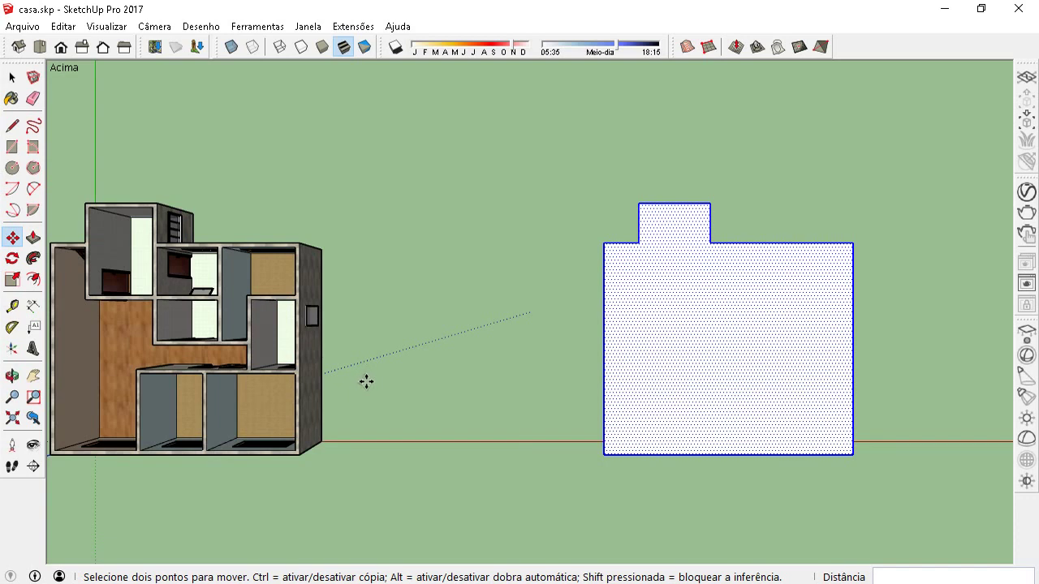
{"action": "left_click", "coordinate": [604, 506]}
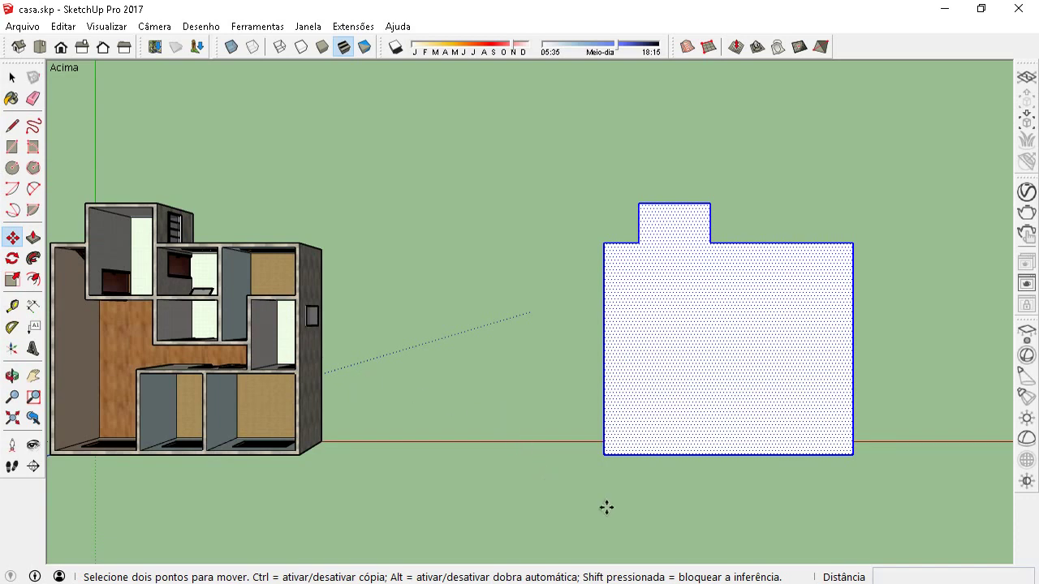
{"action": "key", "text": "Escape"}
{"action": "key", "text": "space"}
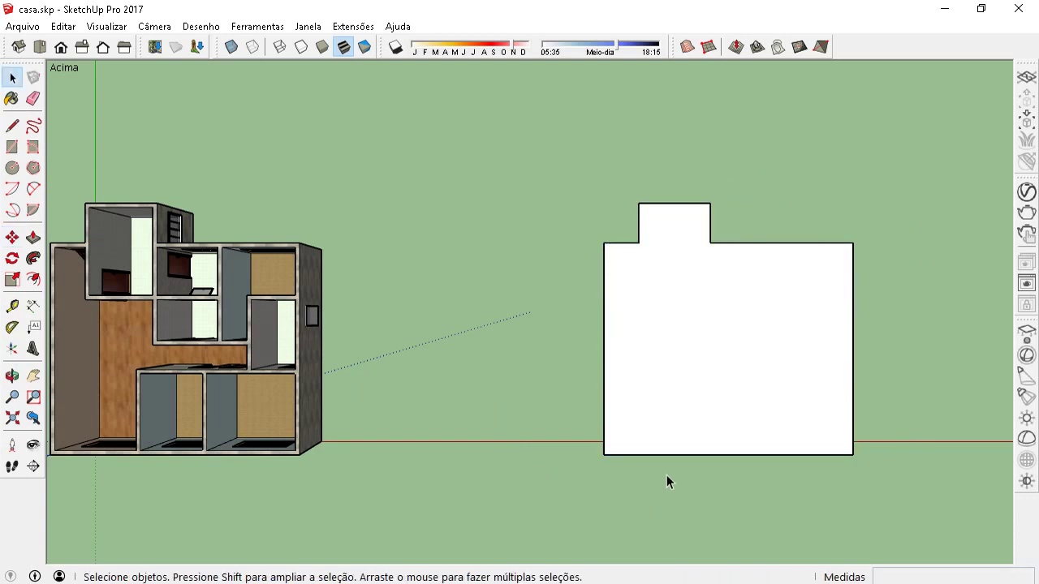
Zoom in until the detached roof outline fills the view.
{"action": "scroll", "coordinate": [692, 321], "scroll_direction": "up", "scroll_amount": 2}
{"action": "scroll", "coordinate": [686, 321], "scroll_direction": "up", "scroll_amount": 1}
{"action": "scroll", "coordinate": [259, 290], "scroll_direction": "down", "scroll_amount": 1}
{"action": "scroll", "coordinate": [678, 228], "scroll_direction": "up", "scroll_amount": 1}
{"action": "scroll", "coordinate": [563, 216], "scroll_direction": "down", "scroll_amount": 1}
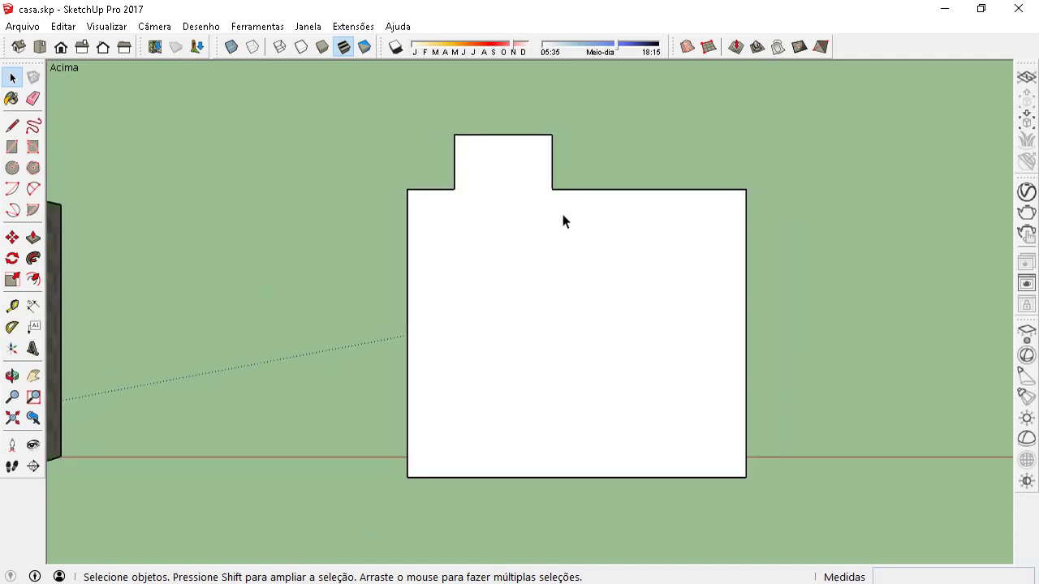
{"action": "scroll", "coordinate": [579, 236], "scroll_direction": "up", "scroll_amount": 1}
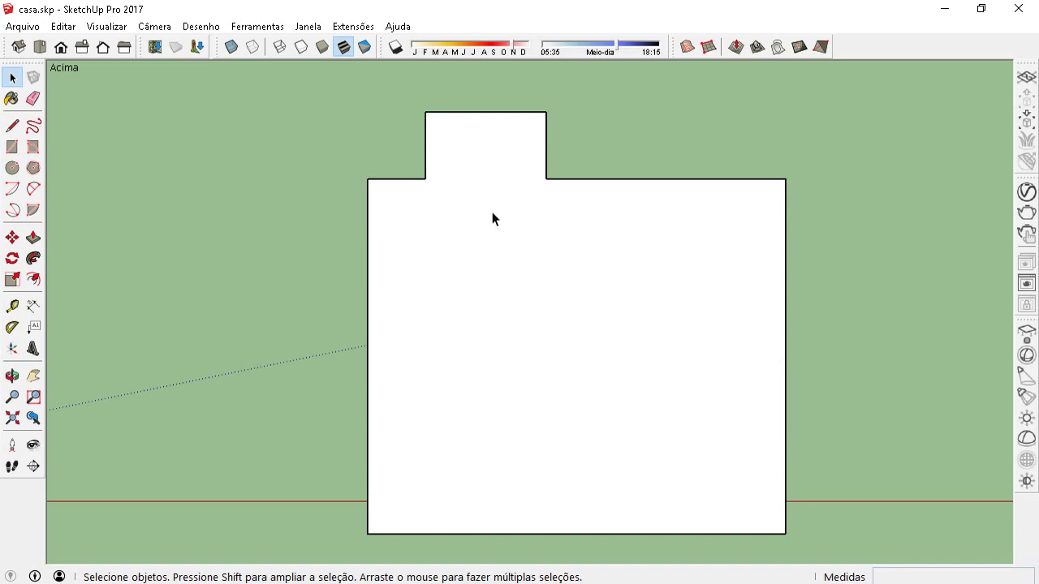
Place a 45° protractor guide from the back wing's top-left corner, redoing a misaligned first try.
{"action": "left_click", "coordinate": [17, 326]}
{"action": "left_click", "coordinate": [426, 111]}
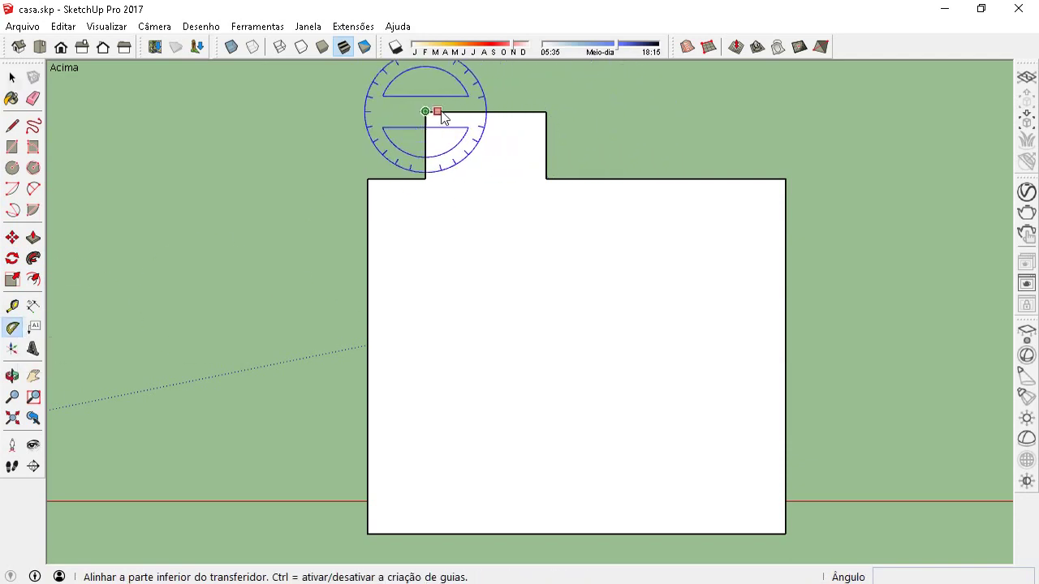
{"action": "left_click", "coordinate": [547, 111]}
{"action": "type", "text": "45"}
{"action": "key", "text": "Return"}
{"action": "key", "text": "ctrl+z"}
{"action": "left_click", "coordinate": [425, 111]}
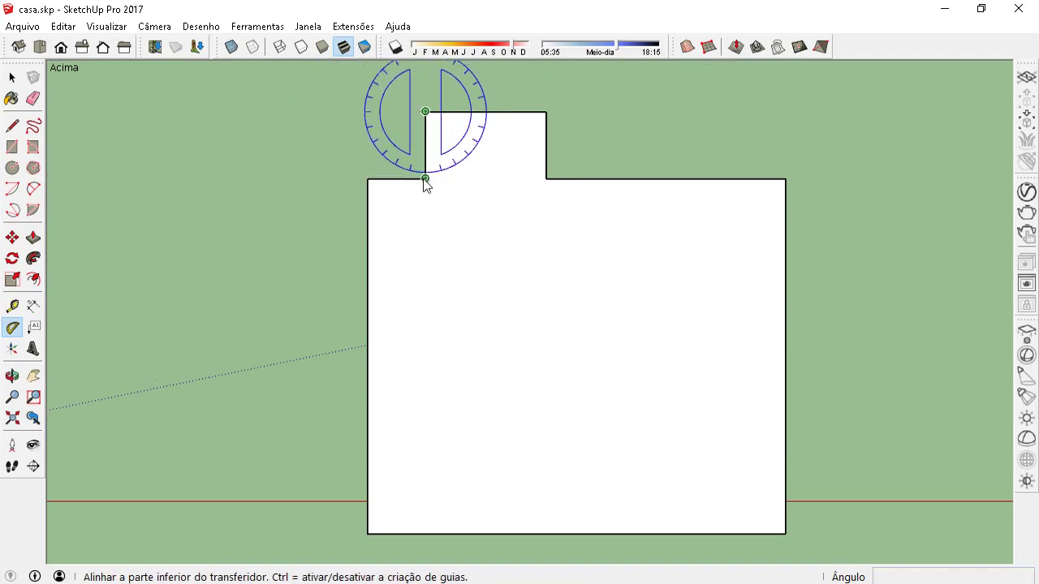
{"action": "left_click", "coordinate": [425, 178]}
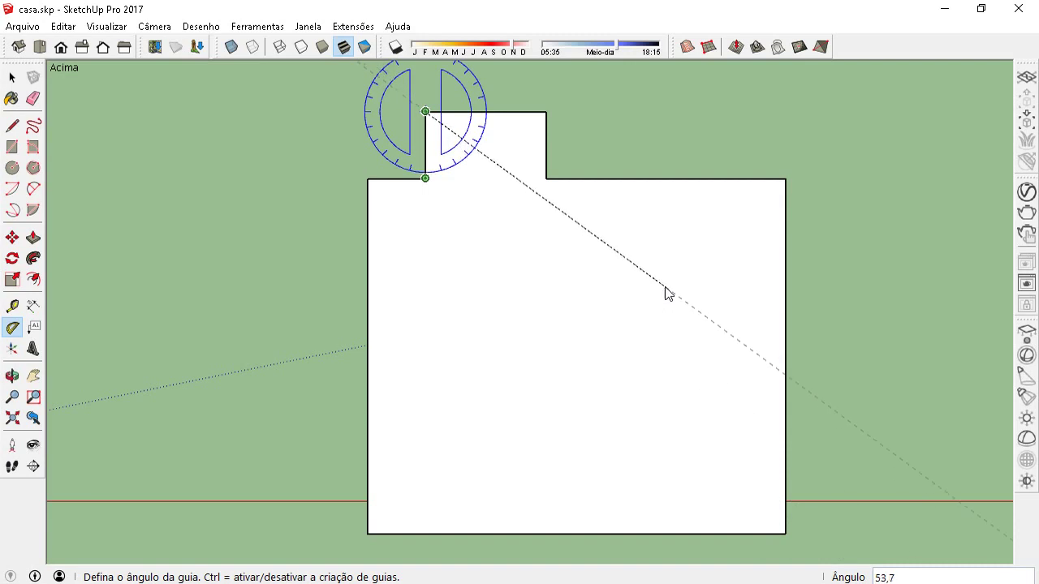
{"action": "key", "text": "Return"}
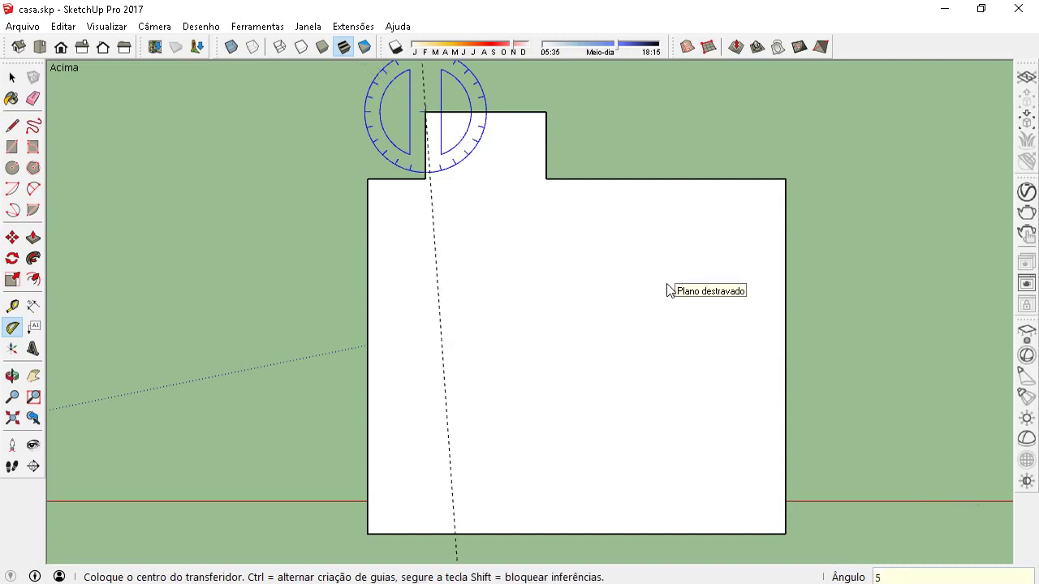
{"action": "type", "text": "45"}
{"action": "key", "text": "Return"}
Add a matching 45° guide from the back wing's top-right corner.
{"action": "left_click", "coordinate": [546, 112]}
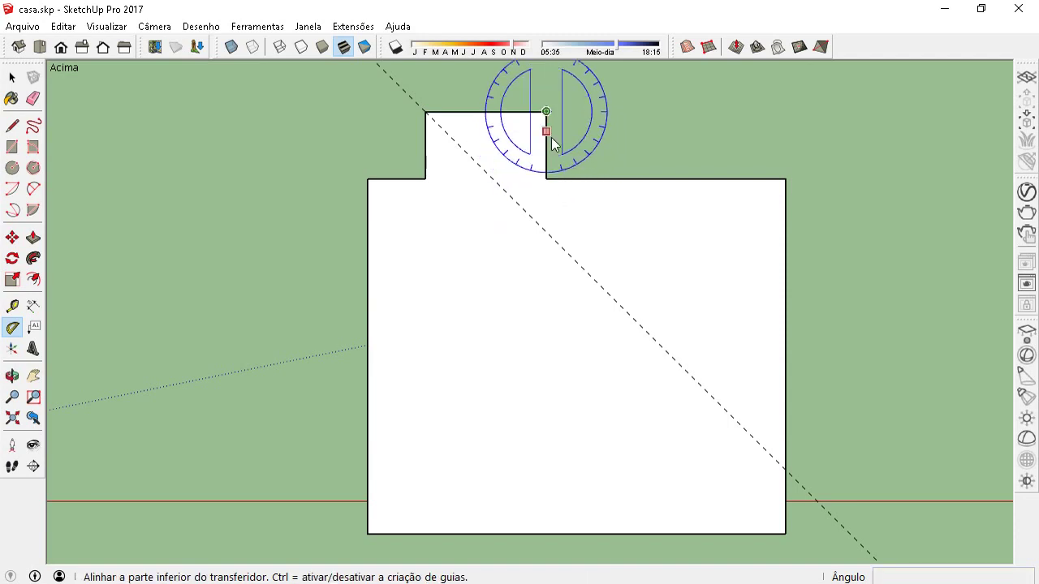
{"action": "left_click", "coordinate": [546, 178]}
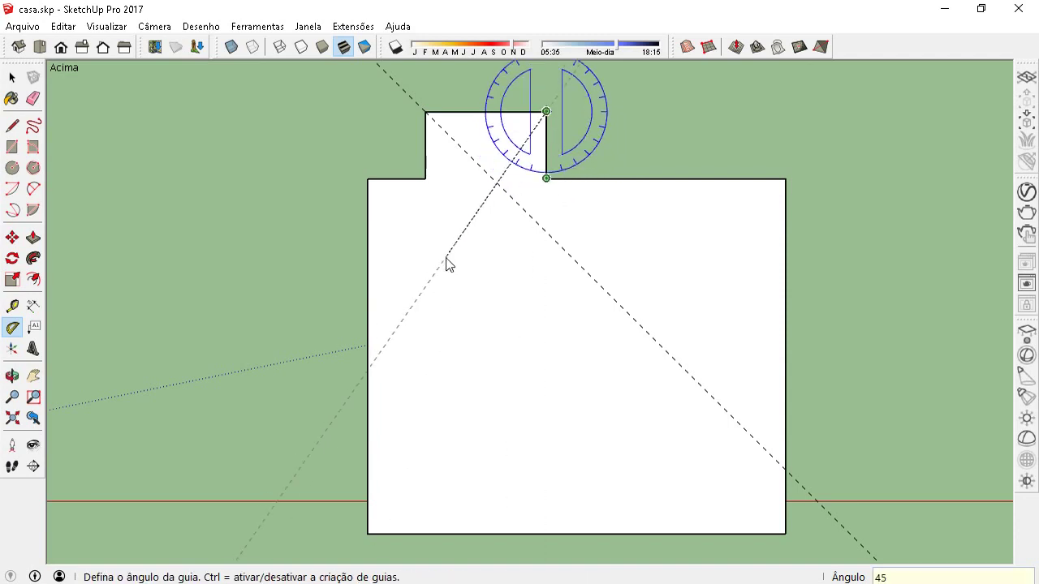
{"action": "key", "text": "Return"}
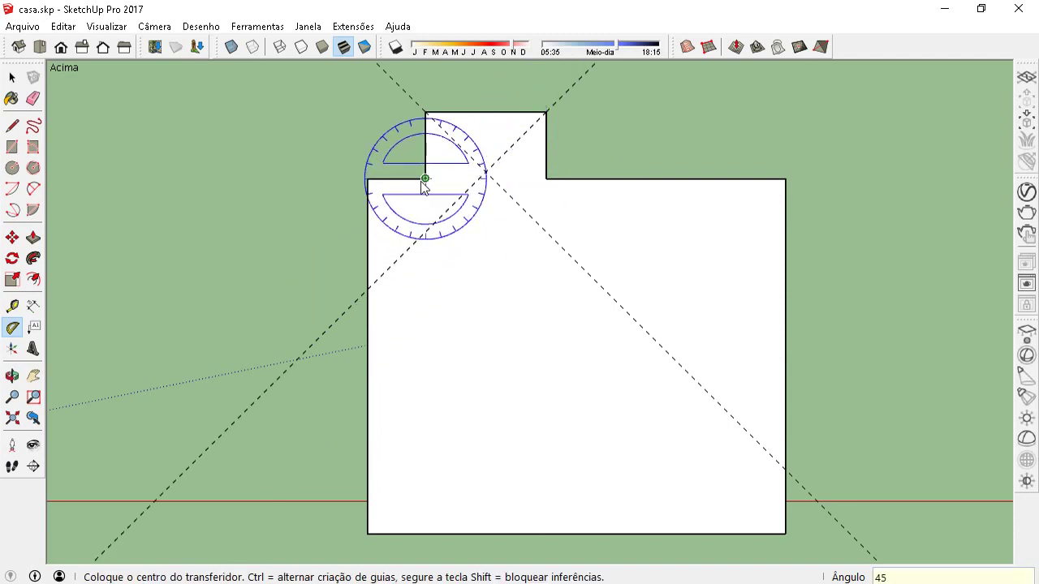
{"action": "left_click", "coordinate": [425, 177]}
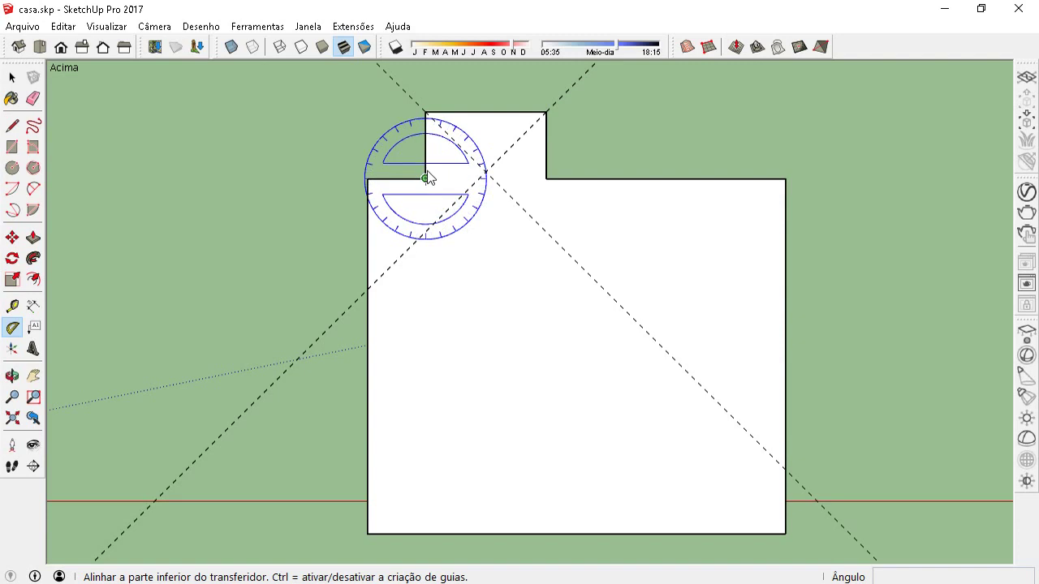
Add a 135° guide from the projection's left inner corner, replacing an undone 45° attempt.
{"action": "key", "text": "space"}
{"action": "left_click", "coordinate": [13, 327]}
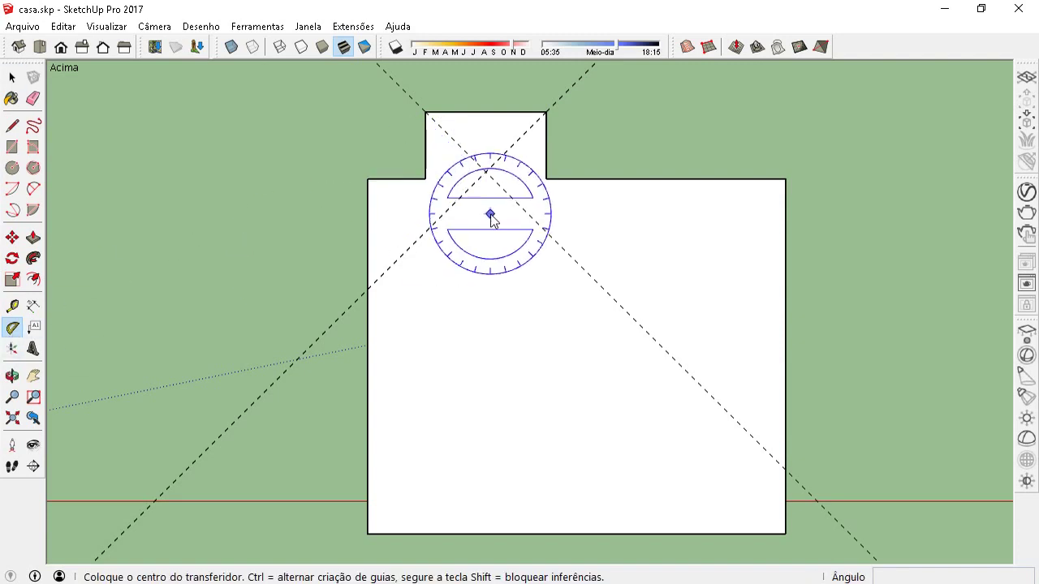
{"action": "left_click", "coordinate": [426, 178]}
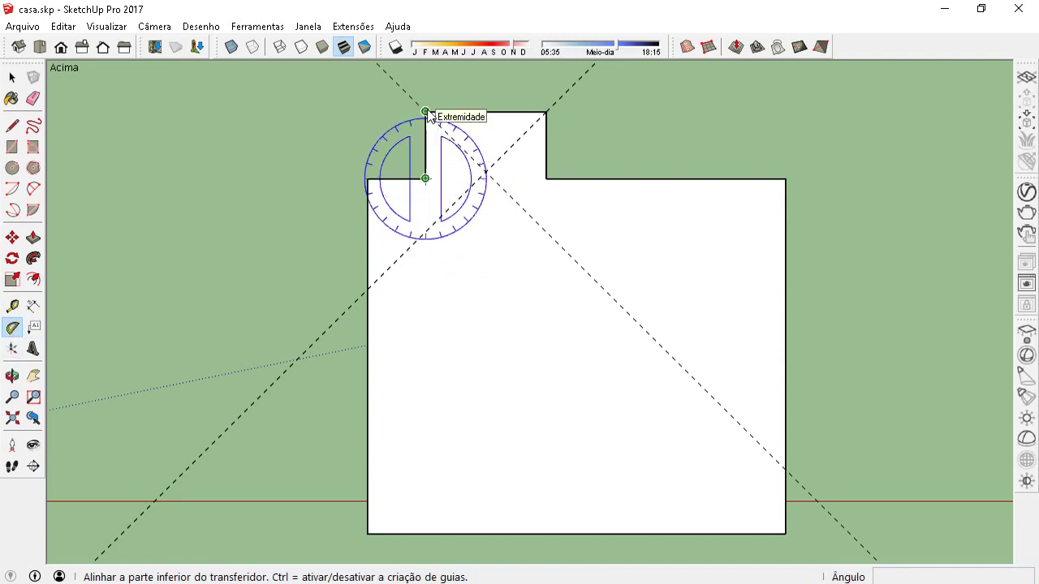
{"action": "left_click", "coordinate": [428, 113]}
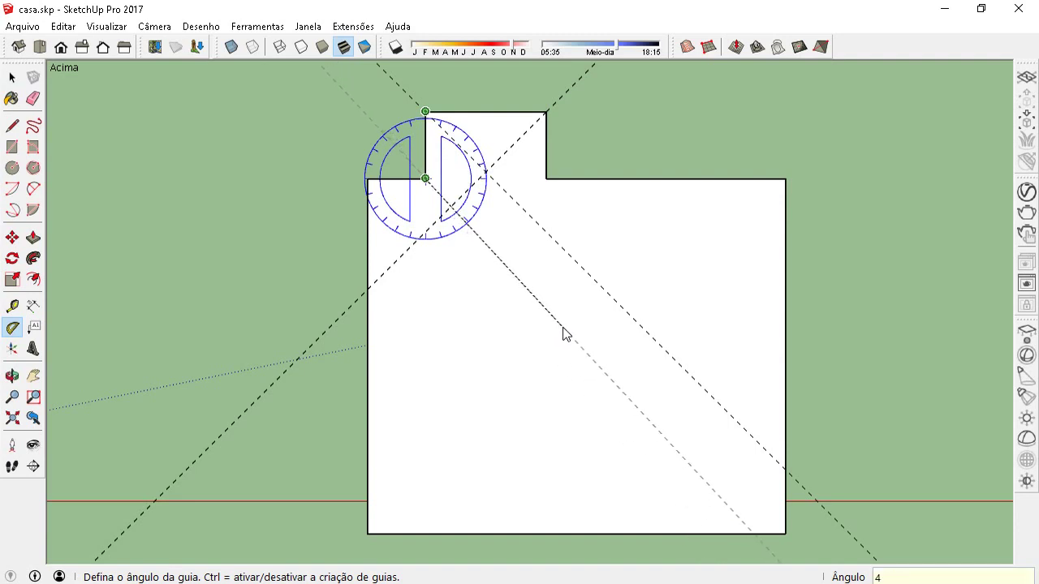
{"action": "type", "text": "45"}
{"action": "key", "text": "Return"}
{"action": "key", "text": "ctrl+z"}
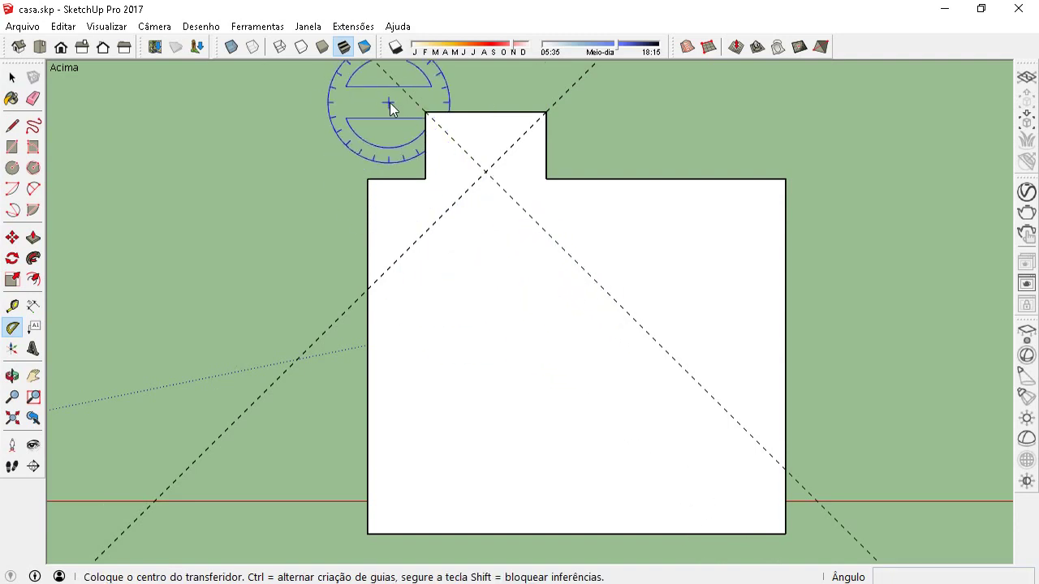
{"action": "left_click", "coordinate": [426, 179]}
{"action": "left_click", "coordinate": [427, 111]}
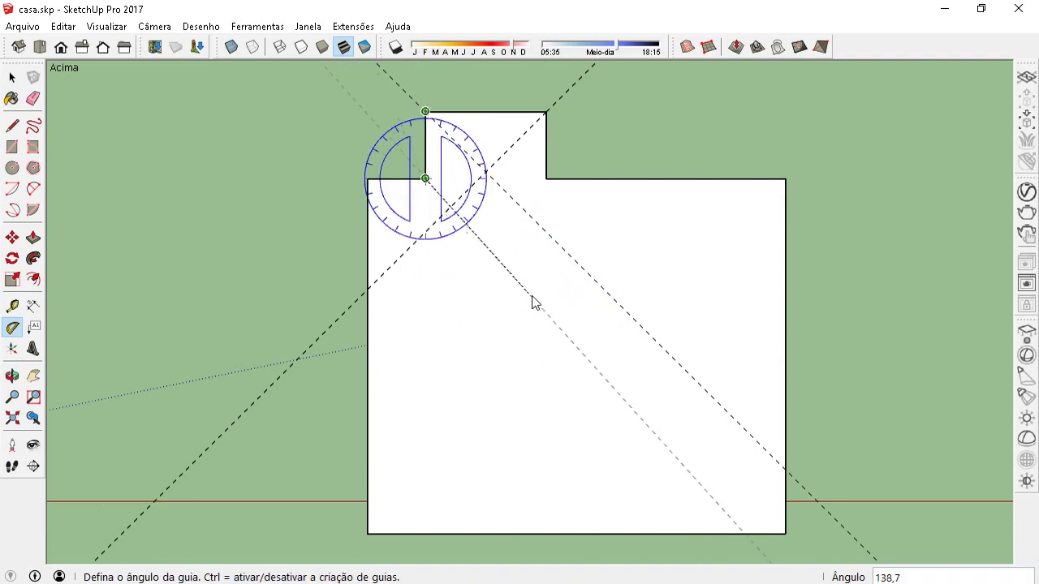
{"action": "type", "text": "13"}
{"action": "key", "text": "Return"}
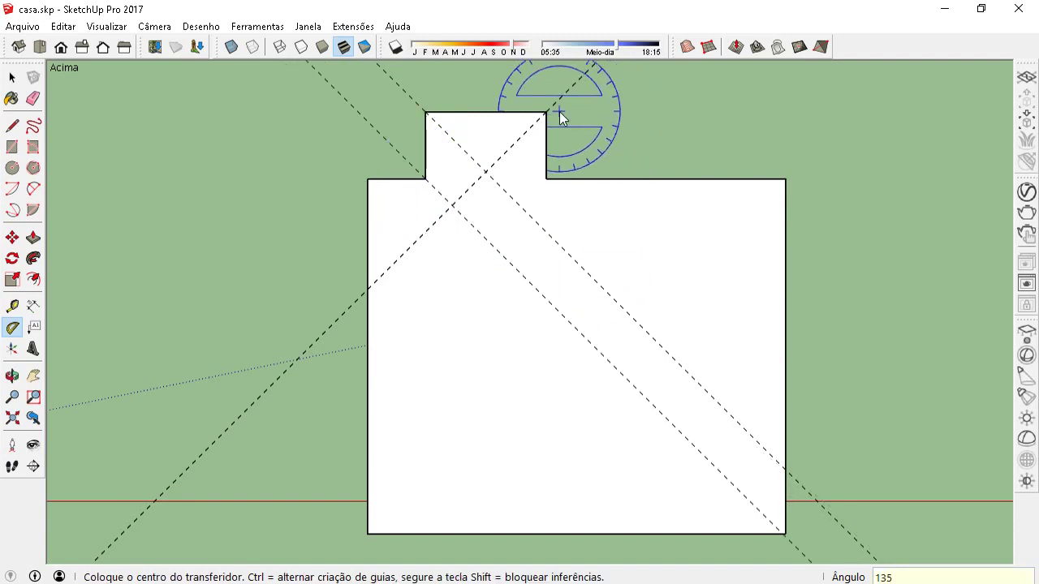
Add a 135° guide from the projection's right inner corner.
{"action": "left_click", "coordinate": [546, 111]}
{"action": "left_click", "coordinate": [546, 178]}
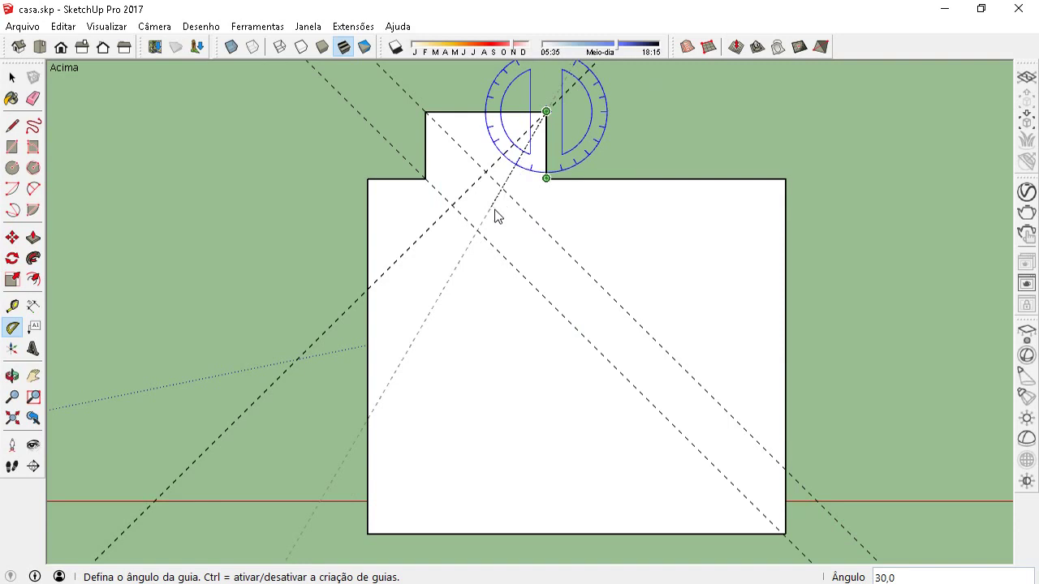
{"action": "key", "text": "Escape"}
{"action": "left_click", "coordinate": [546, 179]}
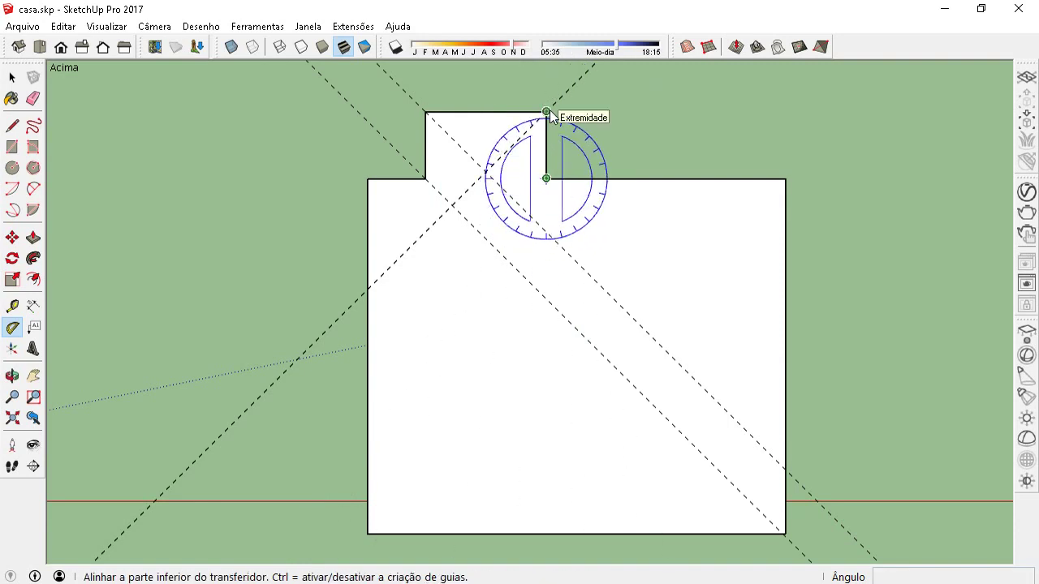
{"action": "left_click", "coordinate": [547, 111]}
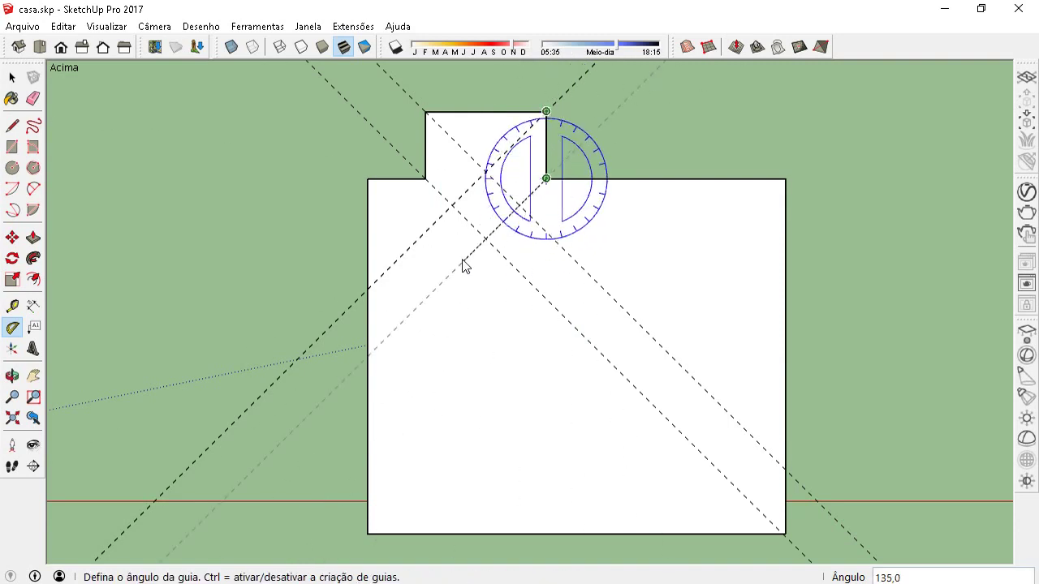
{"action": "type", "text": "135"}
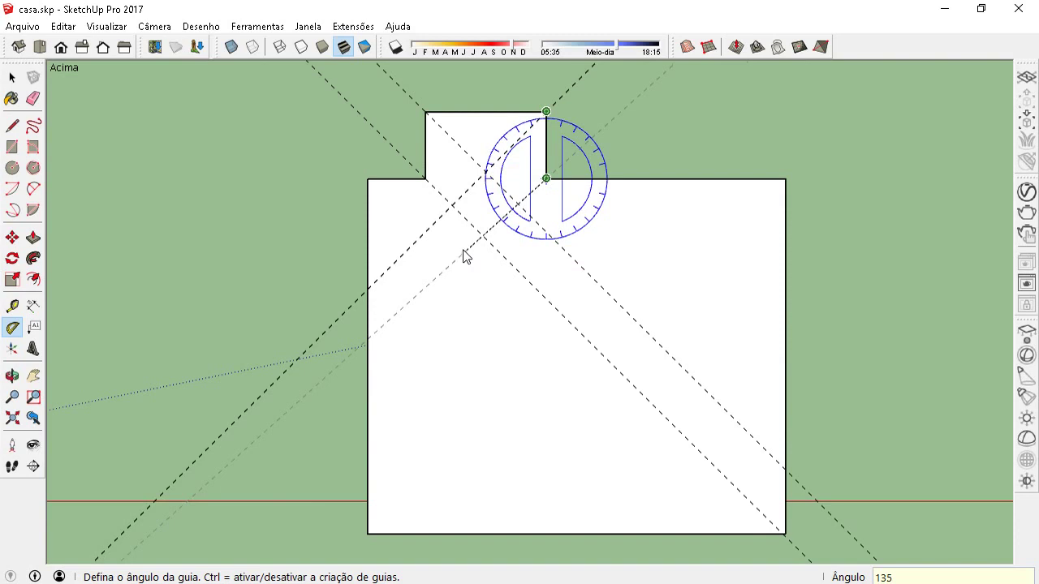
{"action": "key", "text": "Return"}
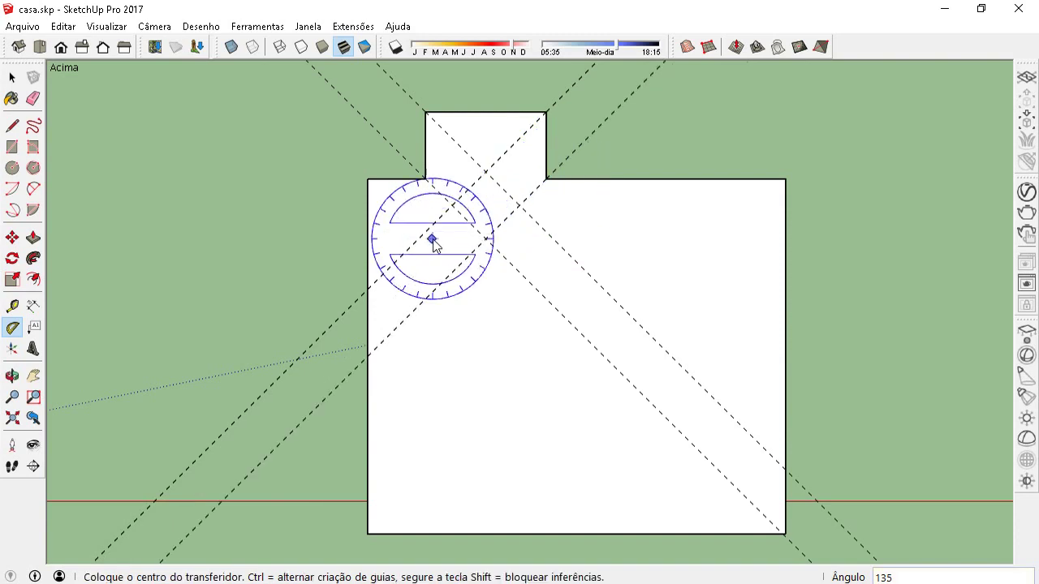
Draw the V from the top corners, the inner-corner diagonals and the central ridge edge along the guides.
{"action": "left_click", "coordinate": [13, 126]}
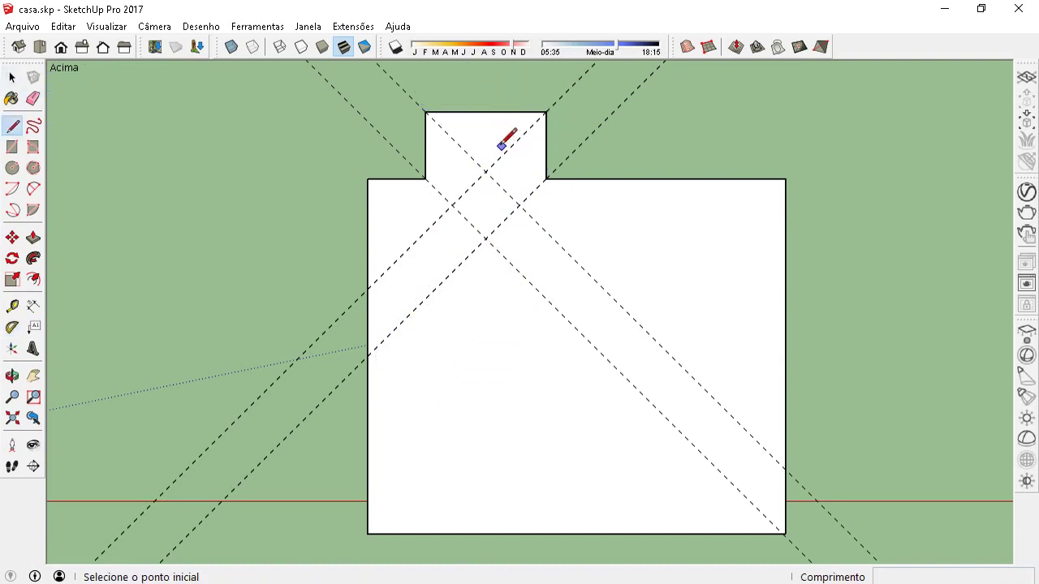
{"action": "left_click", "coordinate": [425, 112]}
{"action": "left_click", "coordinate": [486, 172]}
{"action": "left_click", "coordinate": [547, 111]}
{"action": "left_click", "coordinate": [425, 177]}
{"action": "left_click", "coordinate": [486, 238]}
{"action": "double_click", "coordinate": [501, 239]}
{"action": "left_click", "coordinate": [546, 178]}
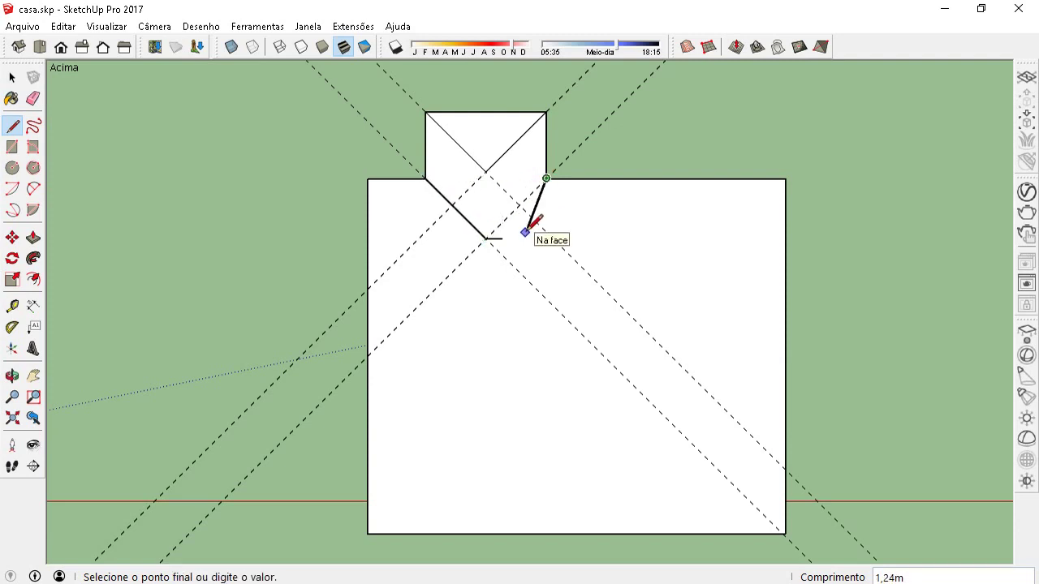
{"action": "key", "text": "ctrl+z"}
{"action": "left_click", "coordinate": [546, 178]}
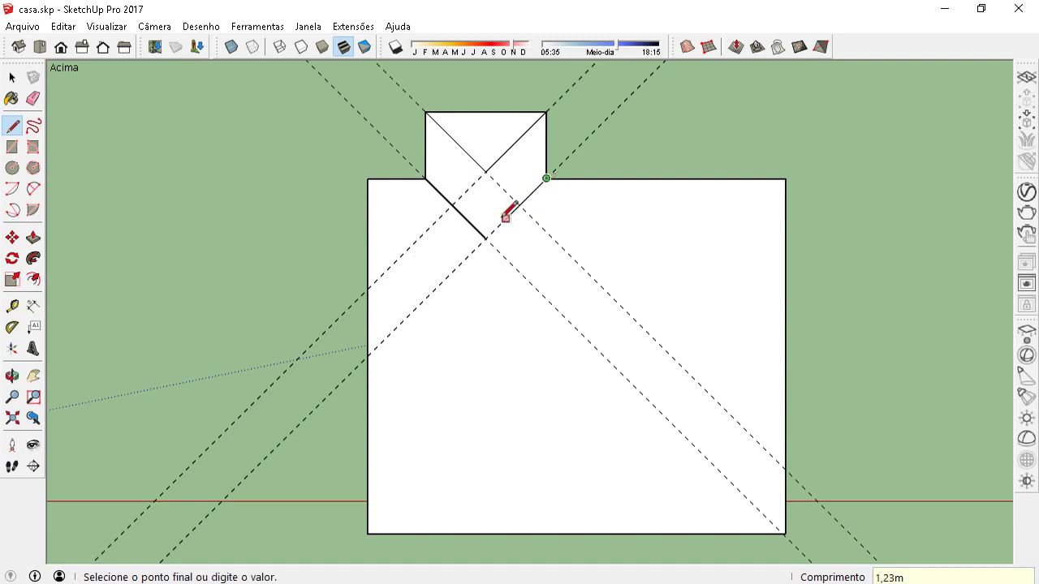
{"action": "left_click", "coordinate": [486, 239]}
{"action": "left_click", "coordinate": [486, 172]}
{"action": "left_click", "coordinate": [485, 239]}
Select and delete the dashed guide lines.
{"action": "key", "text": "space"}
{"action": "left_click", "coordinate": [437, 222]}
{"action": "key", "text": "Delete"}
{"action": "left_click", "coordinate": [412, 168]}
{"action": "key", "text": "Delete"}
{"action": "left_click", "coordinate": [420, 114]}
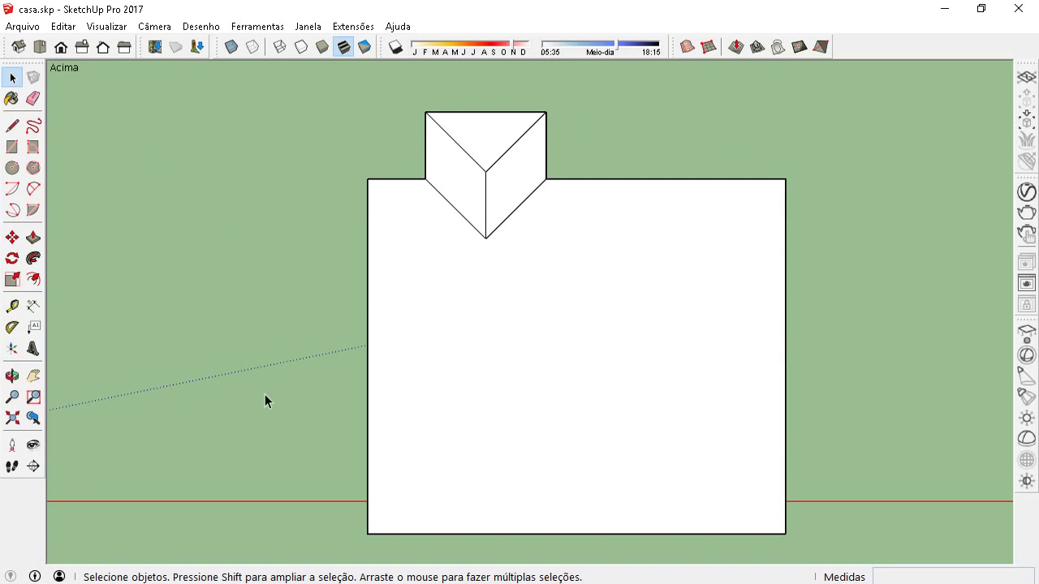
Place 45° guides from the main rectangle's bottom-right and top-right corners.
{"action": "left_click", "coordinate": [14, 331]}
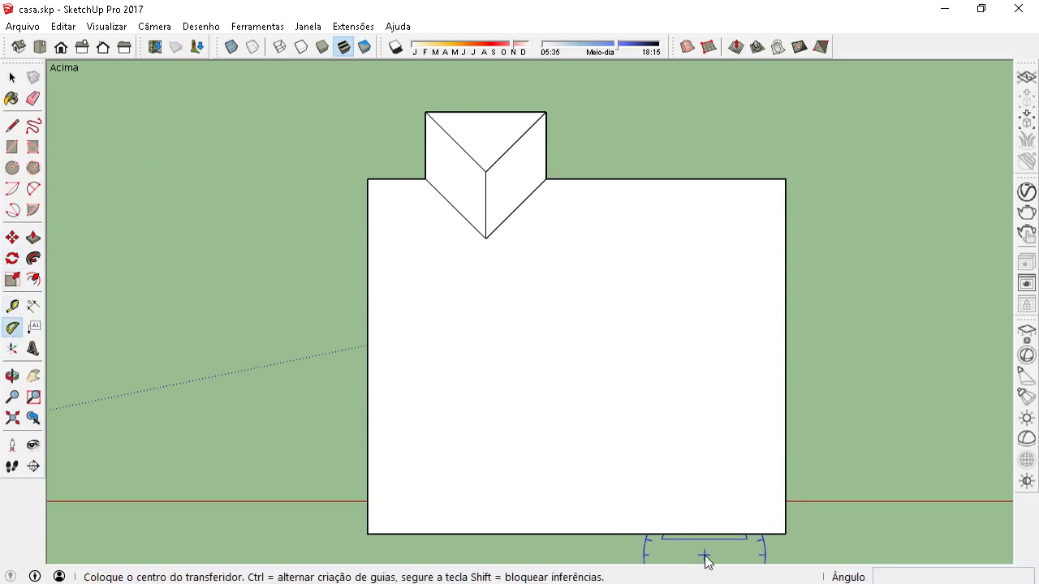
{"action": "left_click", "coordinate": [785, 535]}
{"action": "left_click", "coordinate": [785, 178]}
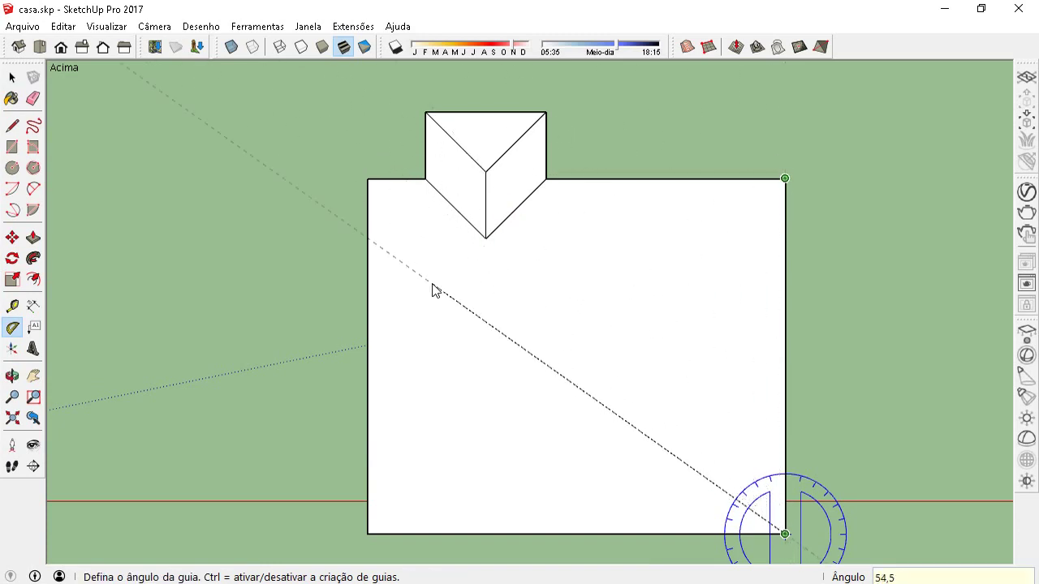
{"action": "key", "text": "Return"}
{"action": "left_click", "coordinate": [785, 178]}
{"action": "left_click", "coordinate": [785, 534]}
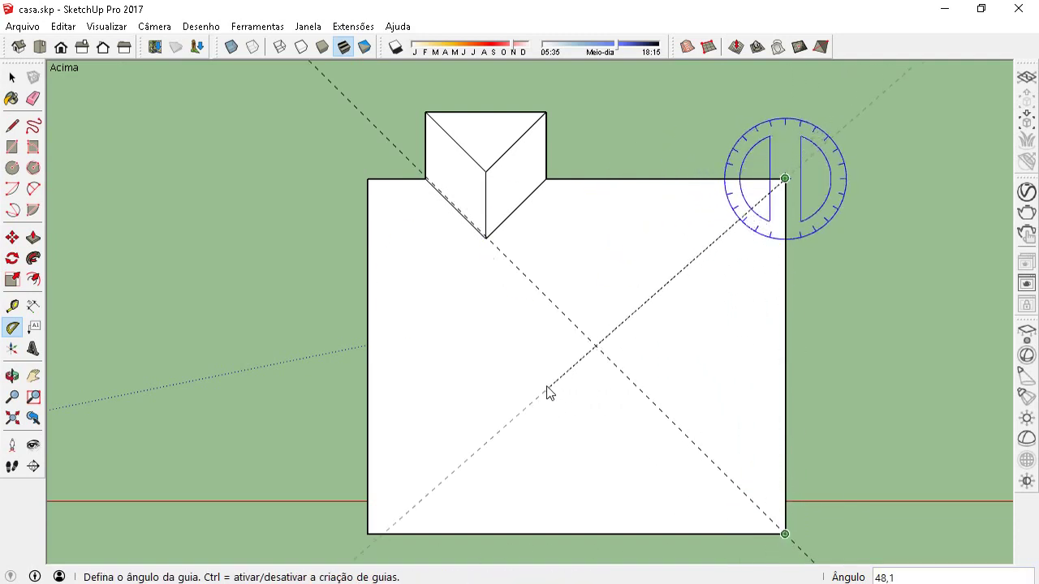
{"action": "type", "text": "45"}
{"action": "key", "text": "Return"}
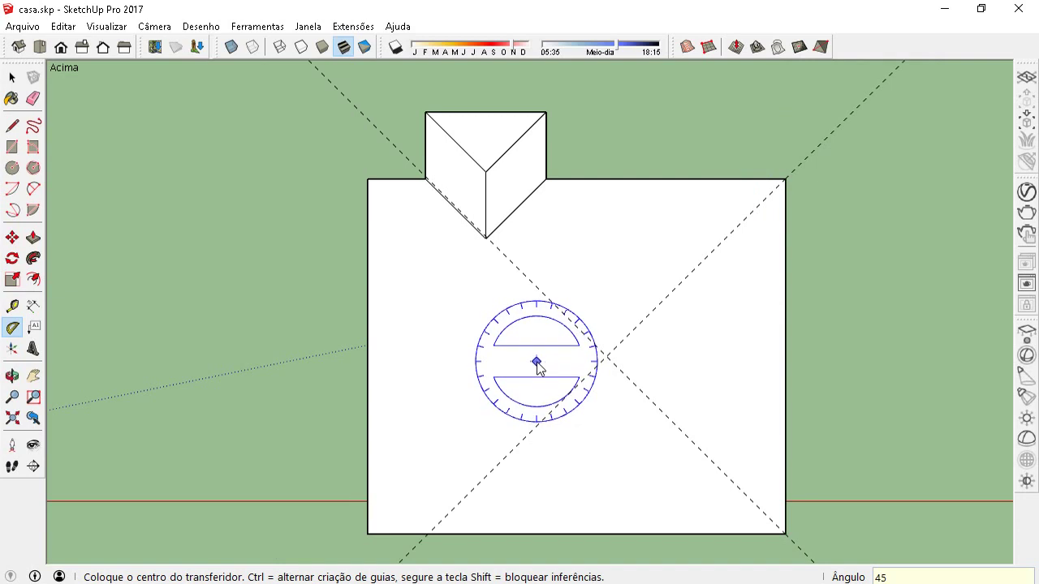
Draw a hip edge from the top-right corner to where the guides cross.
{"action": "left_click", "coordinate": [12, 126]}
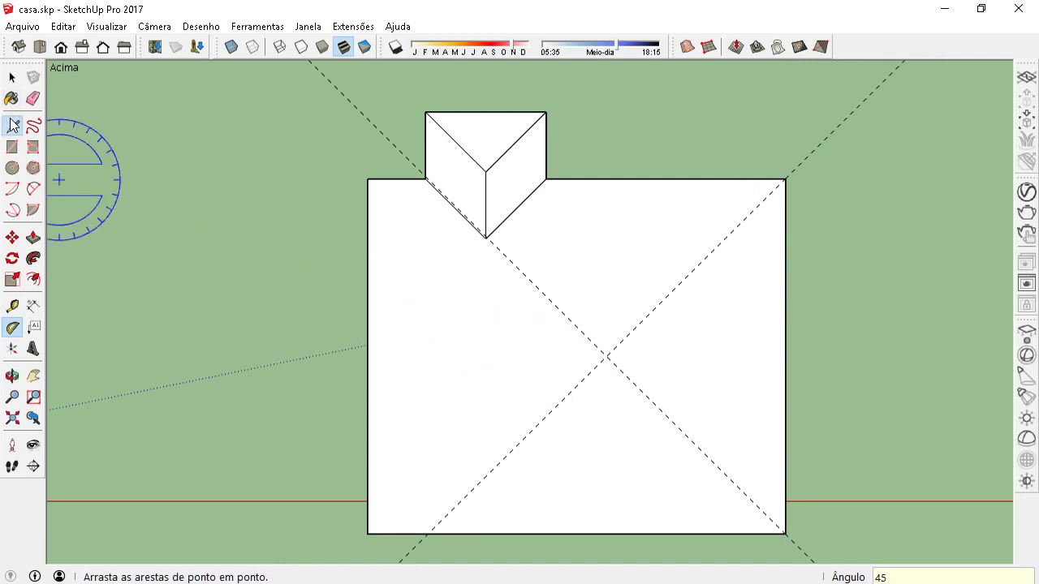
{"action": "left_click", "coordinate": [785, 179]}
{"action": "left_click", "coordinate": [606, 357]}
Undo the hip edges and guides back to the plain outline, then start an outward offset of the face.
{"action": "left_click", "coordinate": [785, 533]}
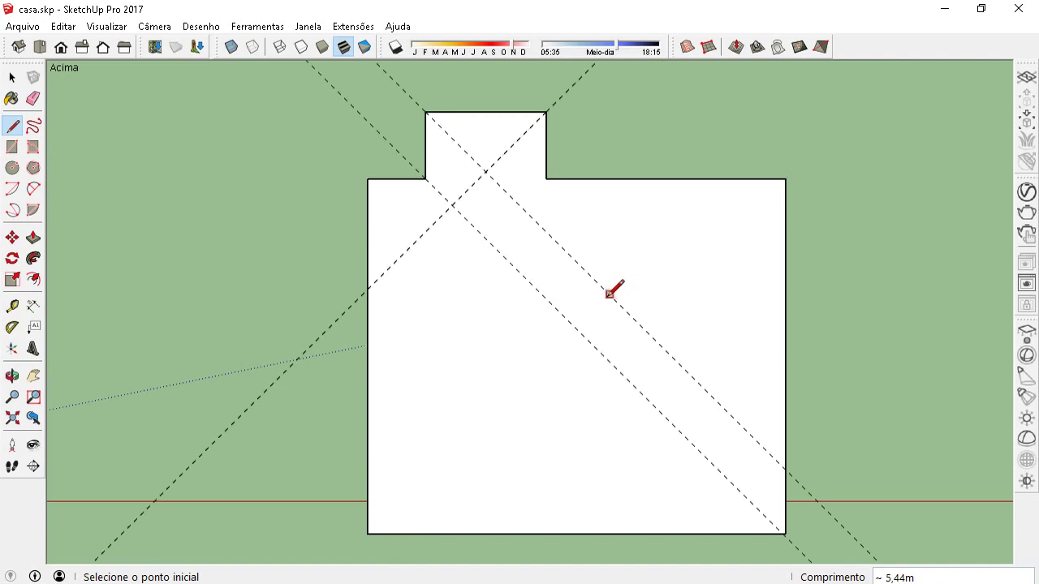
{"action": "key", "text": "ctrl+z"}
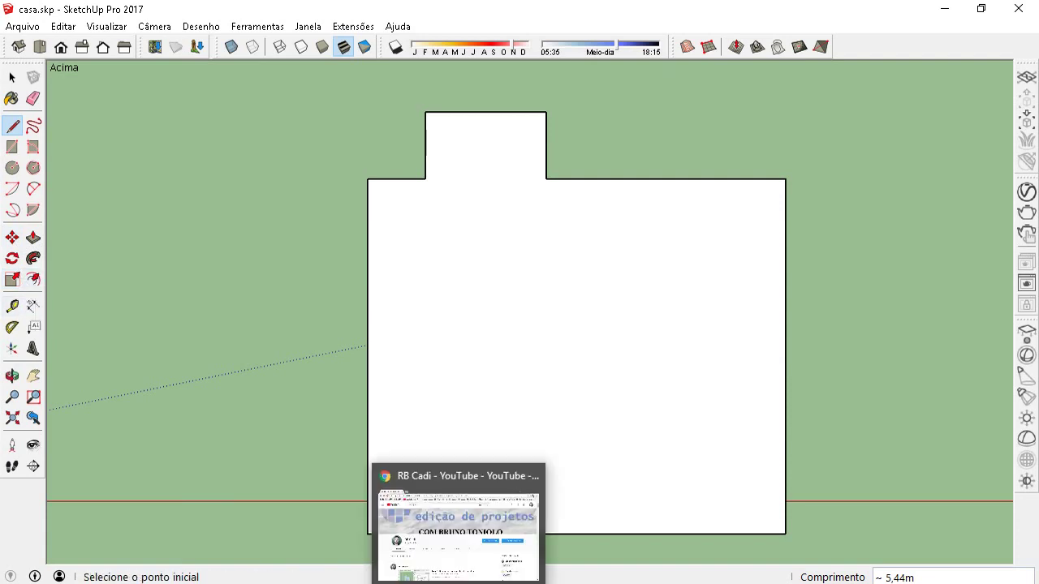
{"action": "left_click", "coordinate": [459, 581]}
{"action": "left_click", "coordinate": [656, 7]}
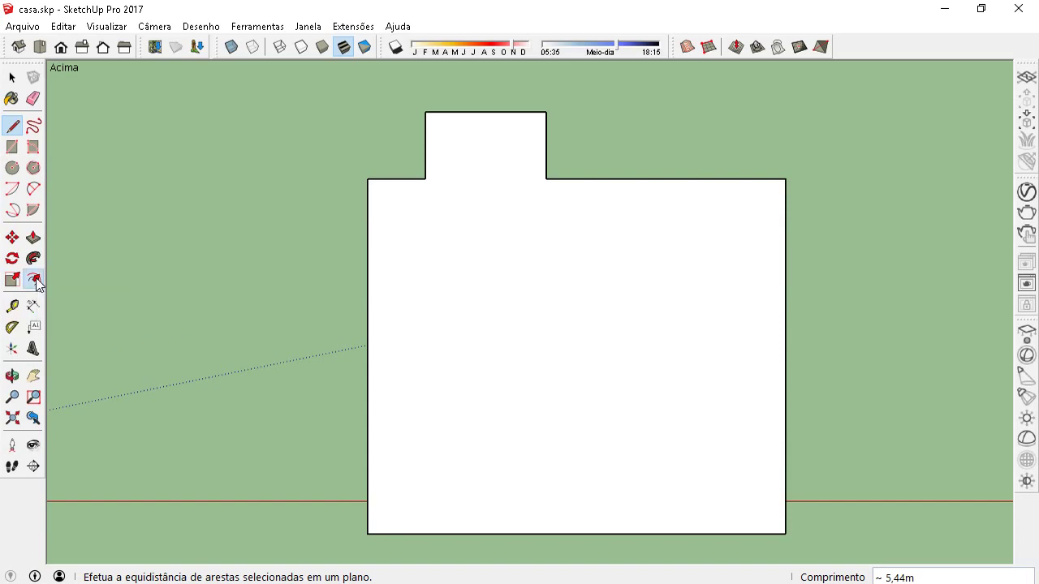
{"action": "left_click", "coordinate": [36, 280]}
{"action": "left_click", "coordinate": [367, 351]}
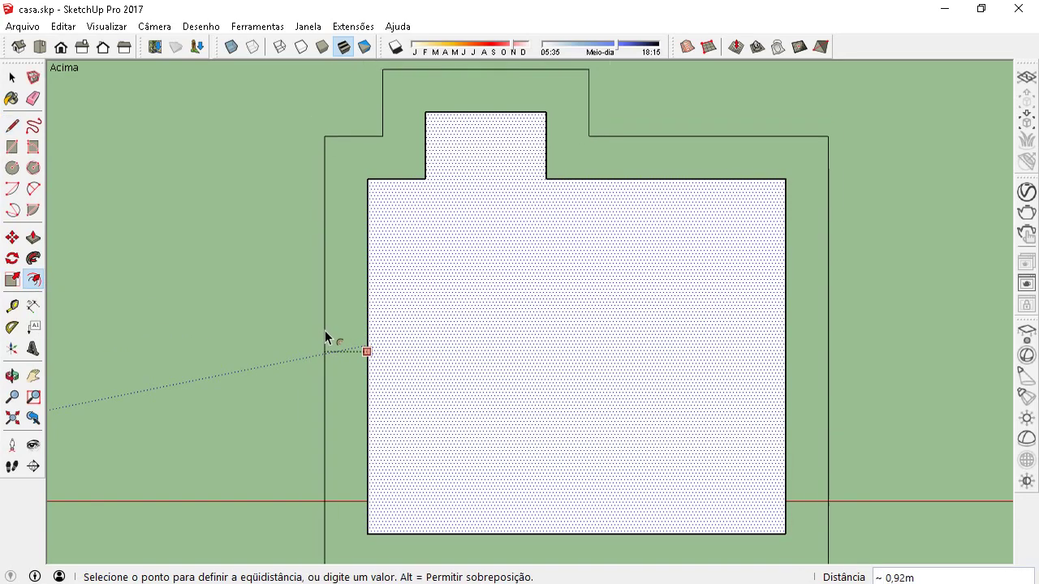
Offset the outline outward by 0,4 and erase the inner left and projection edges.
{"action": "type", "text": "0,4"}
{"action": "key", "text": "Return"}
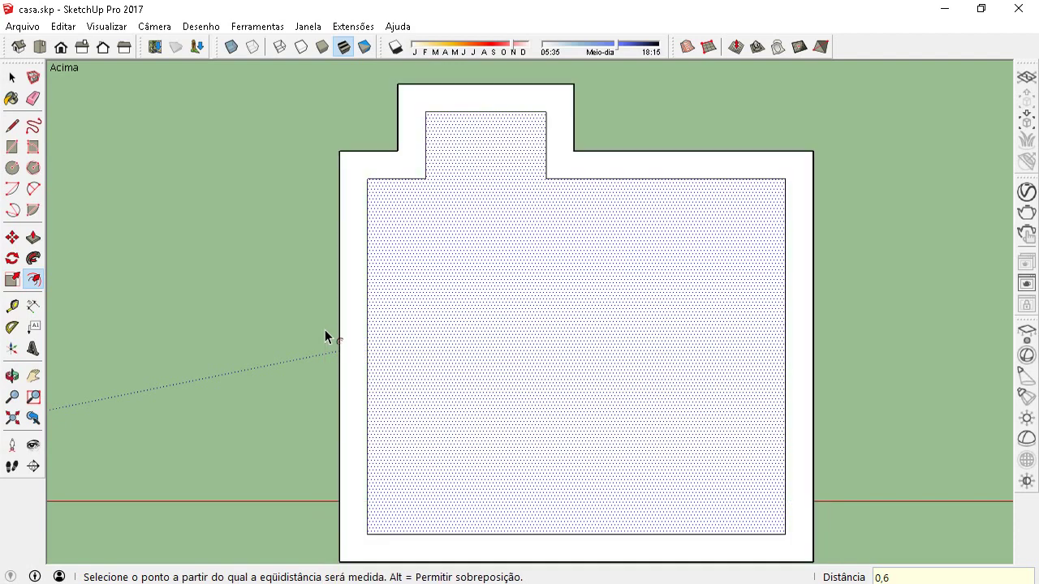
{"action": "key", "text": "space"}
{"action": "left_click", "coordinate": [368, 317]}
{"action": "key", "text": "Delete"}
{"action": "left_click", "coordinate": [424, 179]}
{"action": "left_click", "coordinate": [427, 156]}
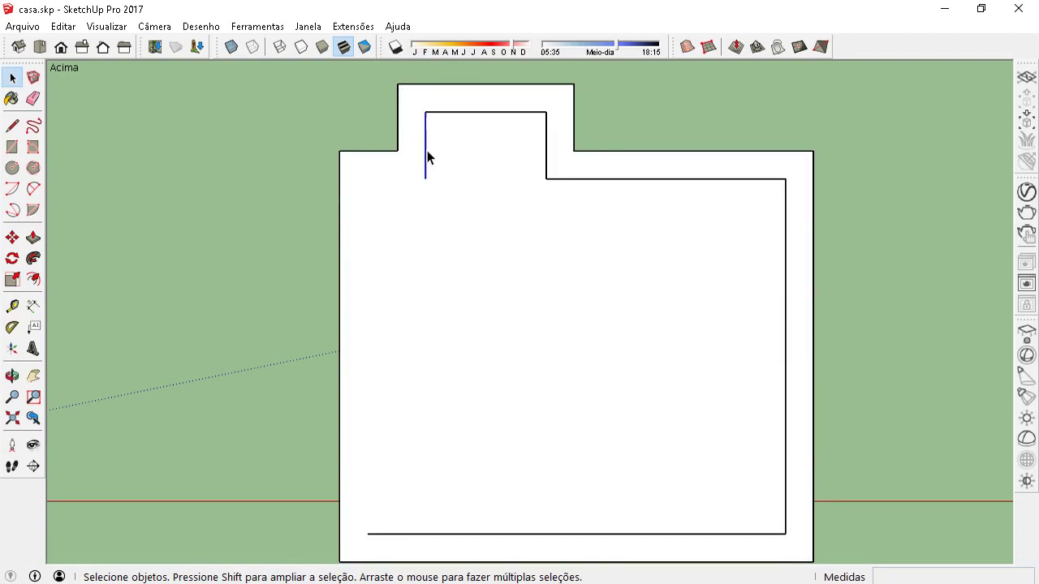
{"action": "left_click", "coordinate": [449, 114]}
{"action": "key", "text": "Delete"}
{"action": "left_click", "coordinate": [552, 165]}
{"action": "key", "text": "Delete"}
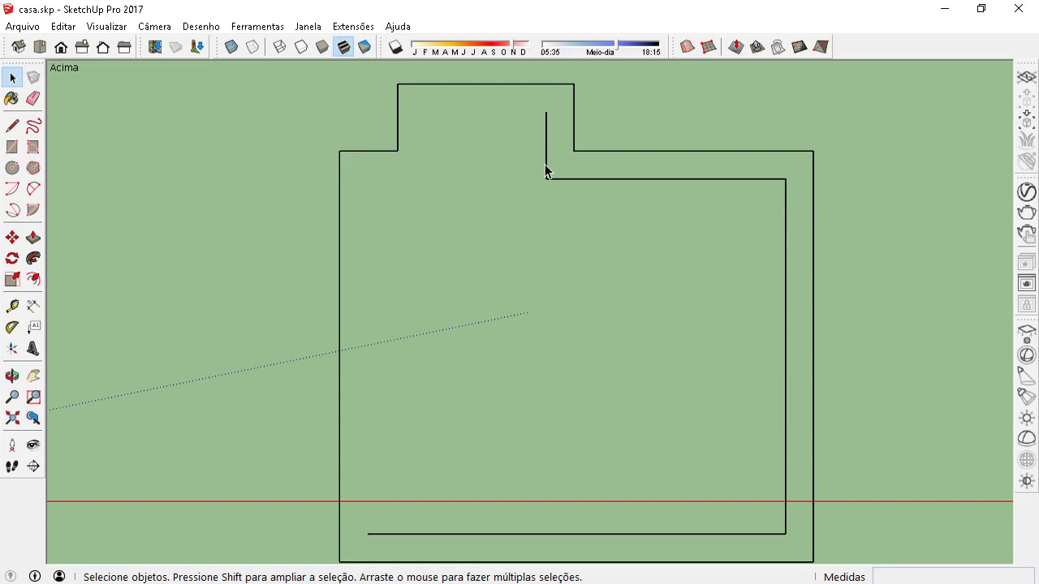
{"action": "key", "text": "ctrl+z"}
Erase the remaining inner right, upper and bottom edges, leaving one enlarged face.
{"action": "left_click", "coordinate": [546, 163]}
{"action": "key", "text": "Delete"}
{"action": "left_click", "coordinate": [559, 179]}
{"action": "key", "text": "Delete"}
{"action": "left_click", "coordinate": [789, 294]}
{"action": "left_click", "coordinate": [785, 294]}
{"action": "key", "text": "Delete"}
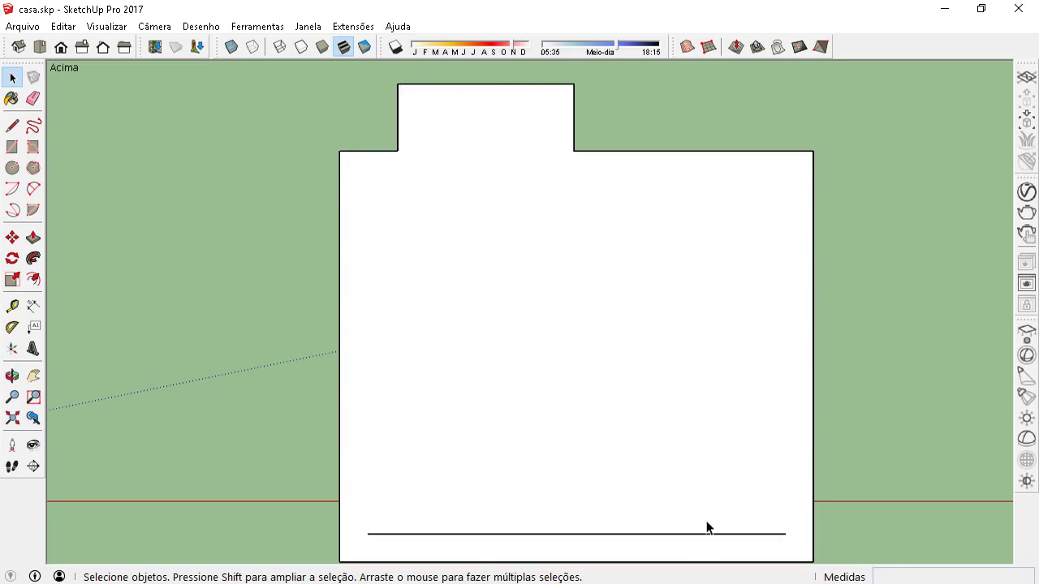
{"action": "left_click", "coordinate": [702, 534]}
{"action": "key", "text": "Delete"}
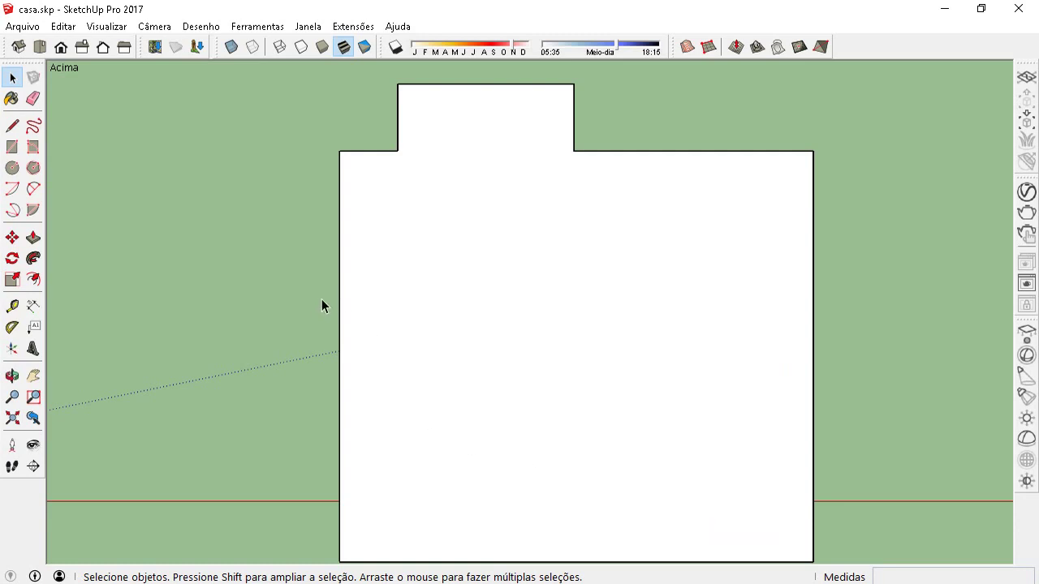
{"action": "scroll", "coordinate": [352, 276], "scroll_direction": "down", "scroll_amount": 1}
{"action": "scroll", "coordinate": [460, 291], "scroll_direction": "up", "scroll_amount": 1}
{"action": "scroll", "coordinate": [358, 250], "scroll_direction": "down", "scroll_amount": 1}
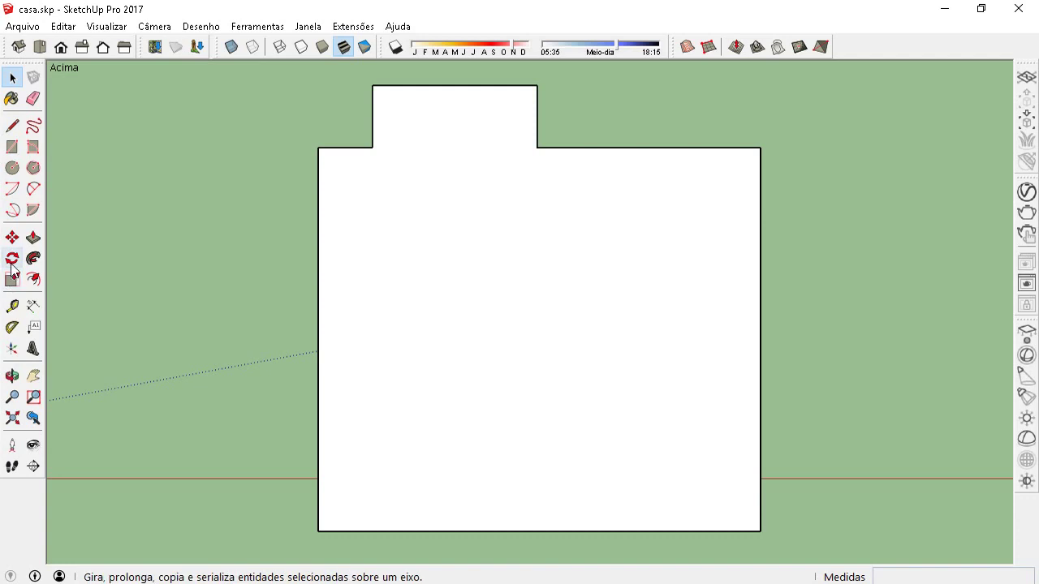
Place two 45° protractor guides from the back projection's top-left and top-right corners.
{"action": "left_click", "coordinate": [13, 327]}
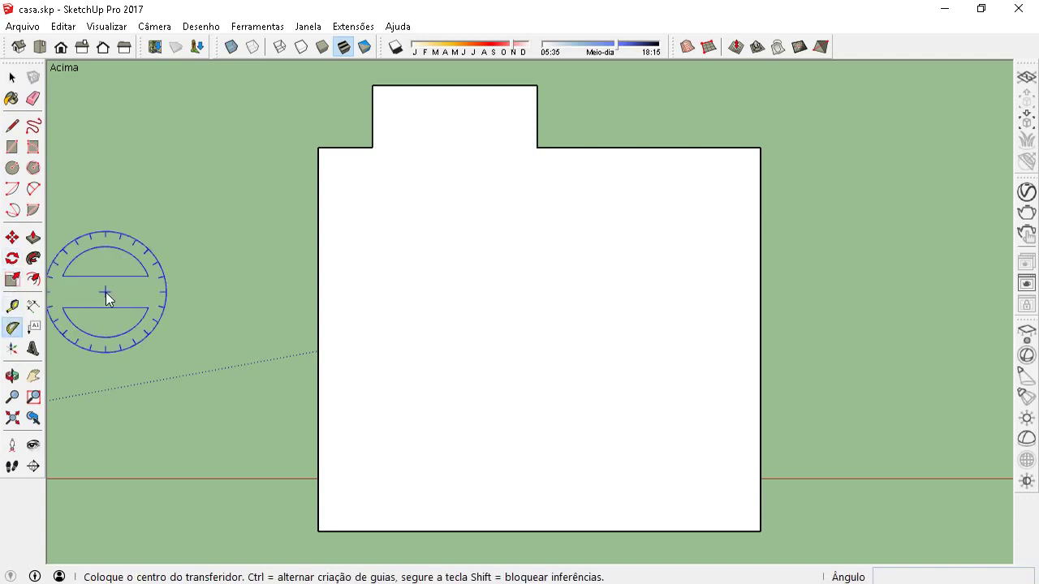
{"action": "left_click", "coordinate": [371, 84]}
{"action": "left_click", "coordinate": [536, 86]}
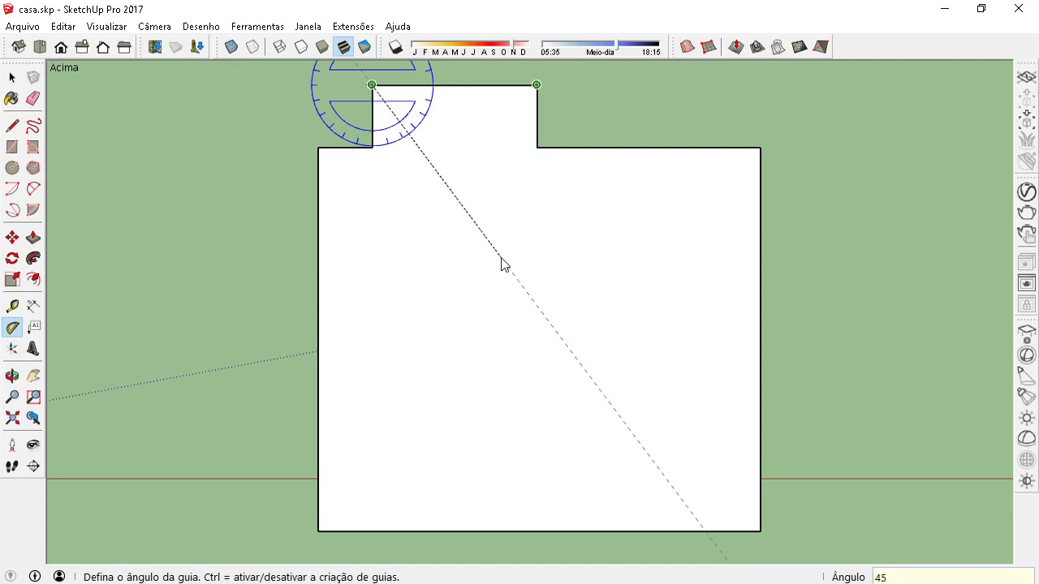
{"action": "key", "text": "Return"}
{"action": "left_click", "coordinate": [537, 84]}
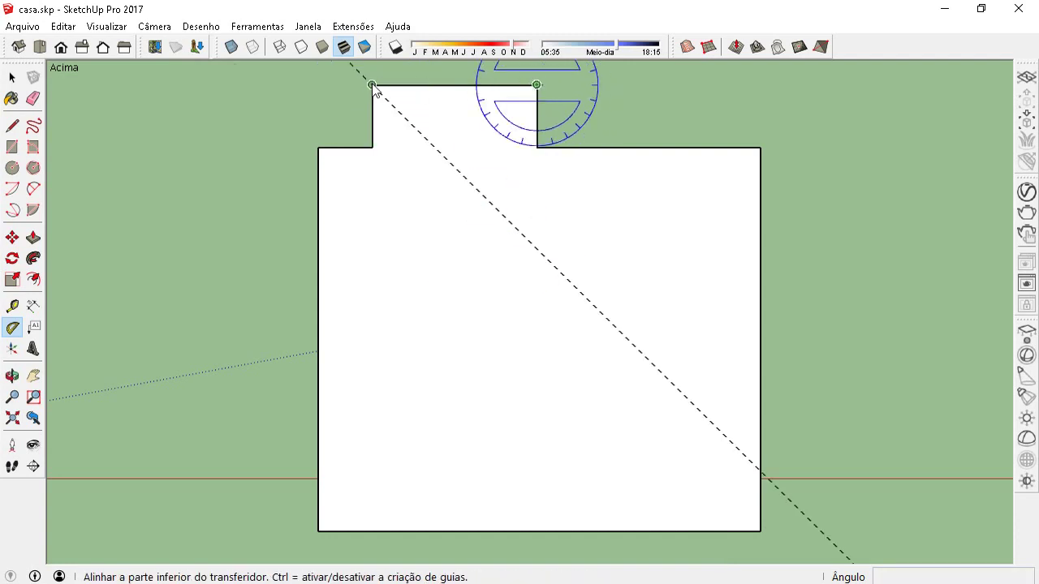
{"action": "left_click", "coordinate": [373, 85]}
{"action": "type", "text": "45"}
{"action": "key", "text": "Return"}
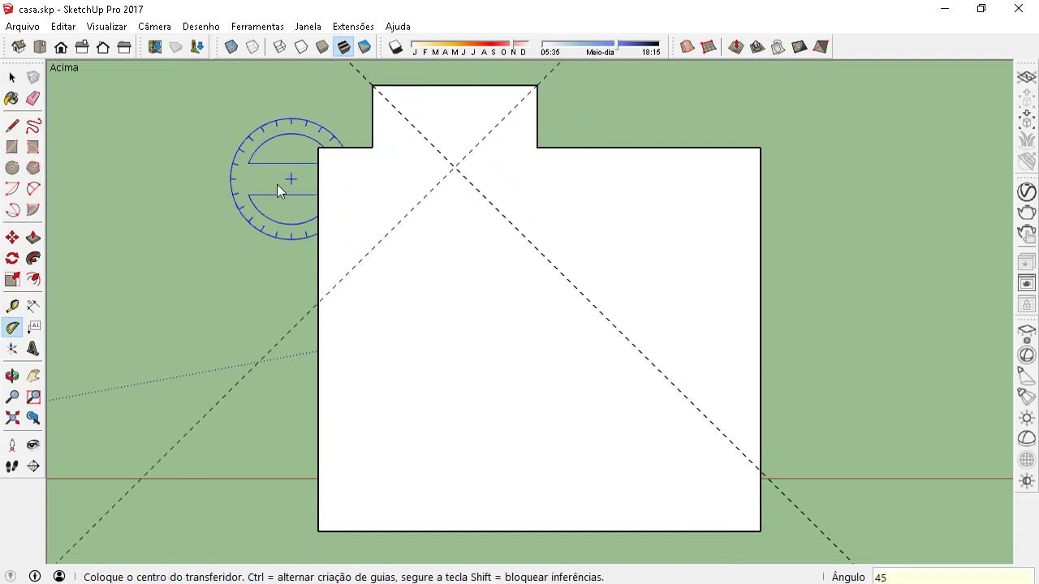
{"action": "left_click", "coordinate": [13, 126]}
{"action": "left_click", "coordinate": [372, 86]}
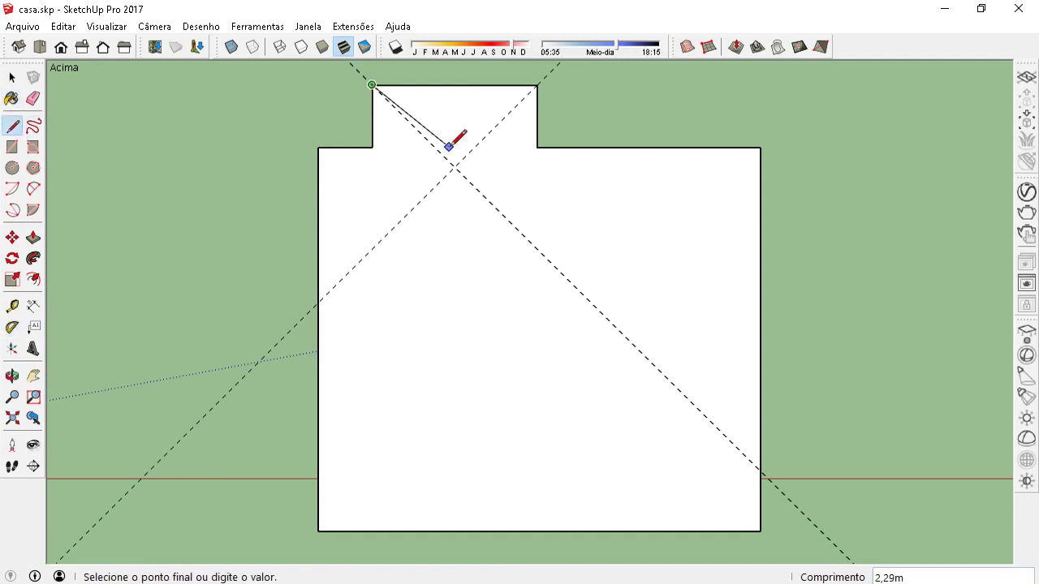
Draw a V of edges from the notch's top corners down to the guide crossing.
{"action": "left_click", "coordinate": [455, 167]}
{"action": "left_click", "coordinate": [536, 84]}
{"action": "key", "text": "space"}
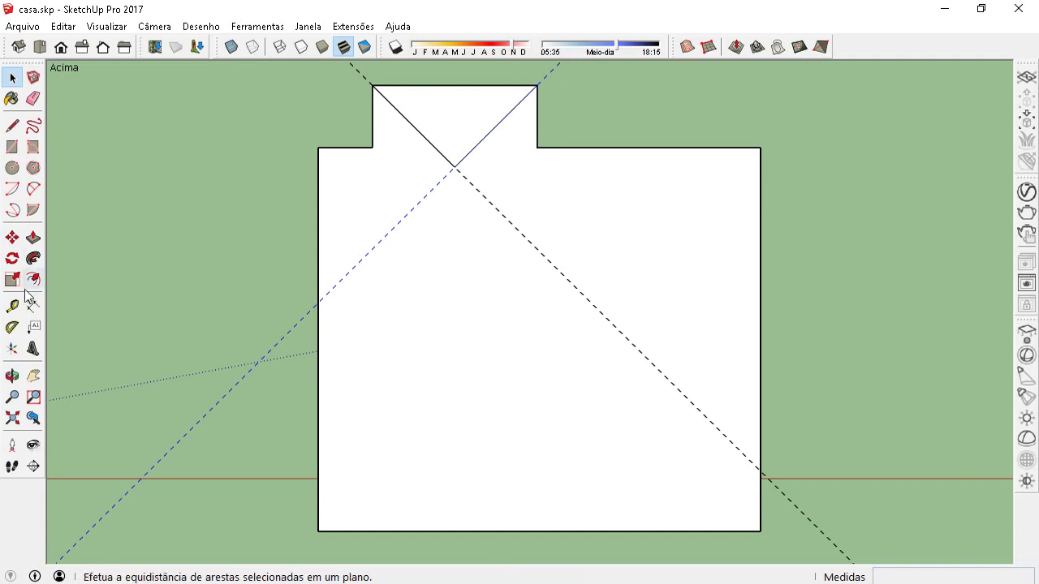
Move both diagonal guides down to pass through the notch's lower corners.
{"action": "left_click", "coordinate": [16, 241]}
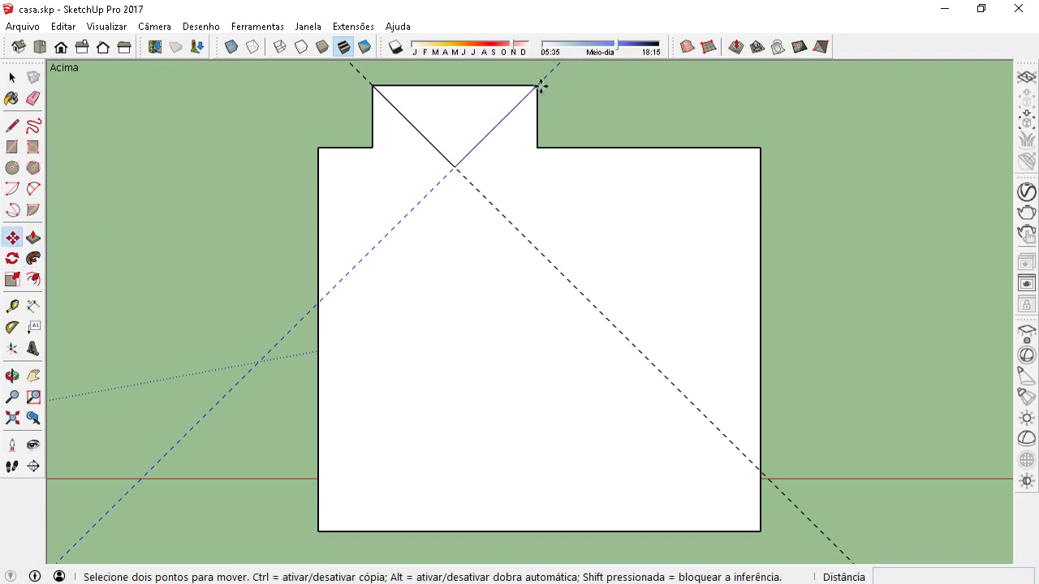
{"action": "left_click", "coordinate": [538, 86]}
{"action": "left_click", "coordinate": [538, 146]}
{"action": "key", "text": "space"}
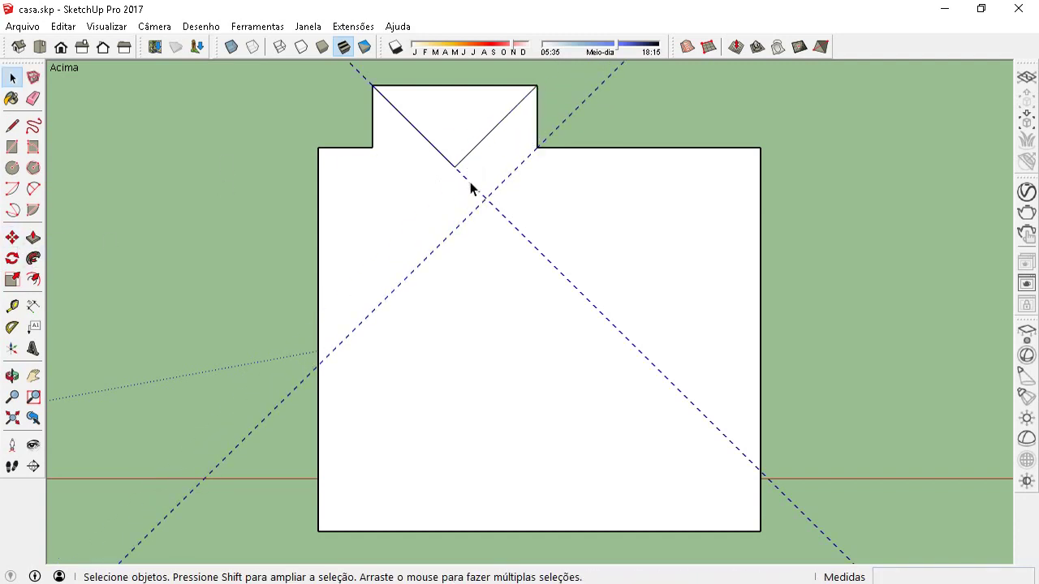
{"action": "left_click", "coordinate": [12, 238]}
{"action": "left_click", "coordinate": [370, 82]}
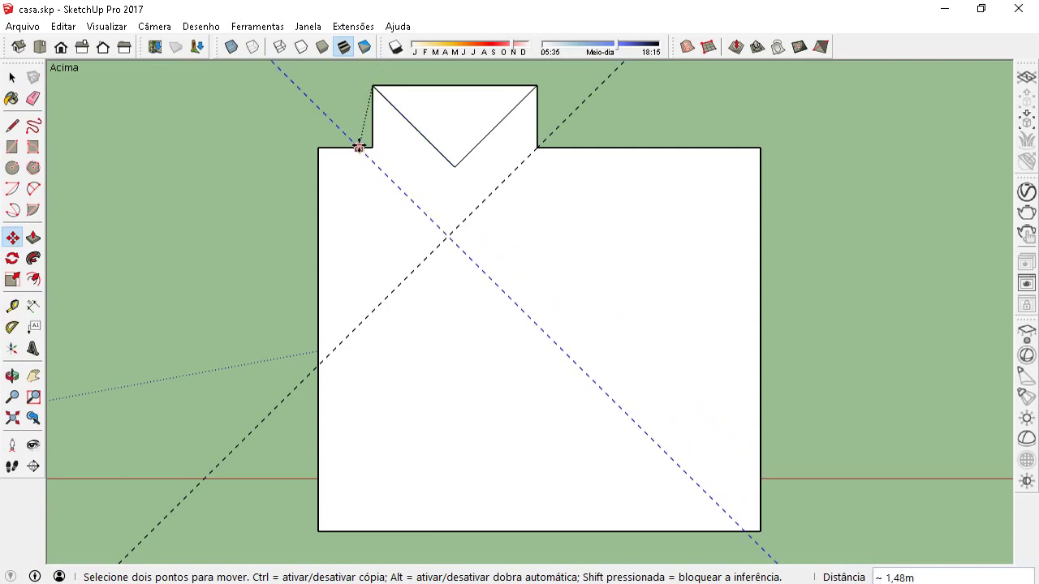
{"action": "left_click", "coordinate": [373, 148]}
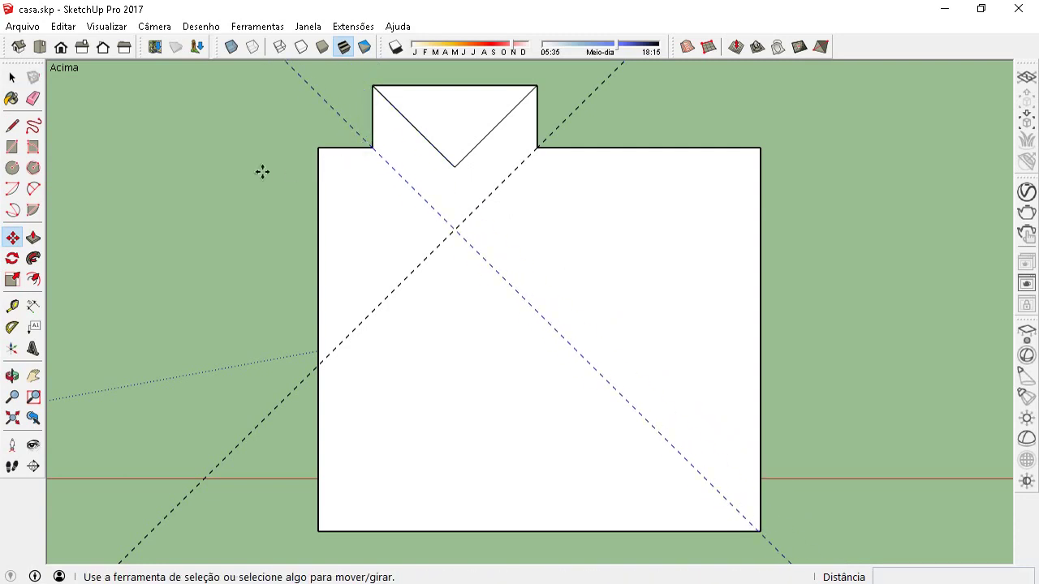
Draw diagonals from the notch's lower corners and a vertical edge joining both meeting points.
{"action": "left_click", "coordinate": [12, 126]}
{"action": "left_click", "coordinate": [372, 147]}
{"action": "left_click", "coordinate": [455, 229]}
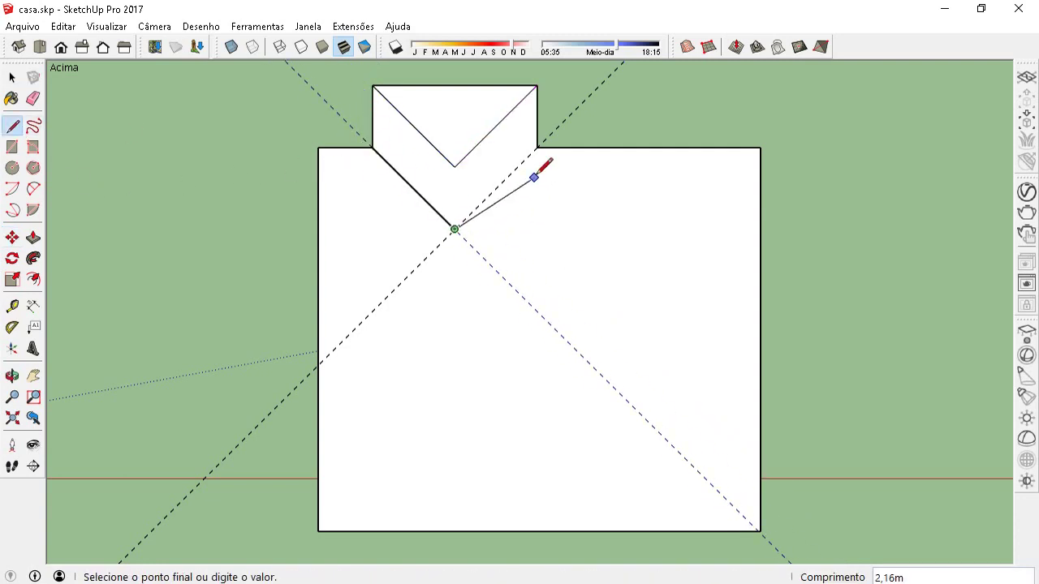
{"action": "left_click", "coordinate": [536, 148]}
{"action": "left_click", "coordinate": [454, 167]}
{"action": "left_click", "coordinate": [455, 229]}
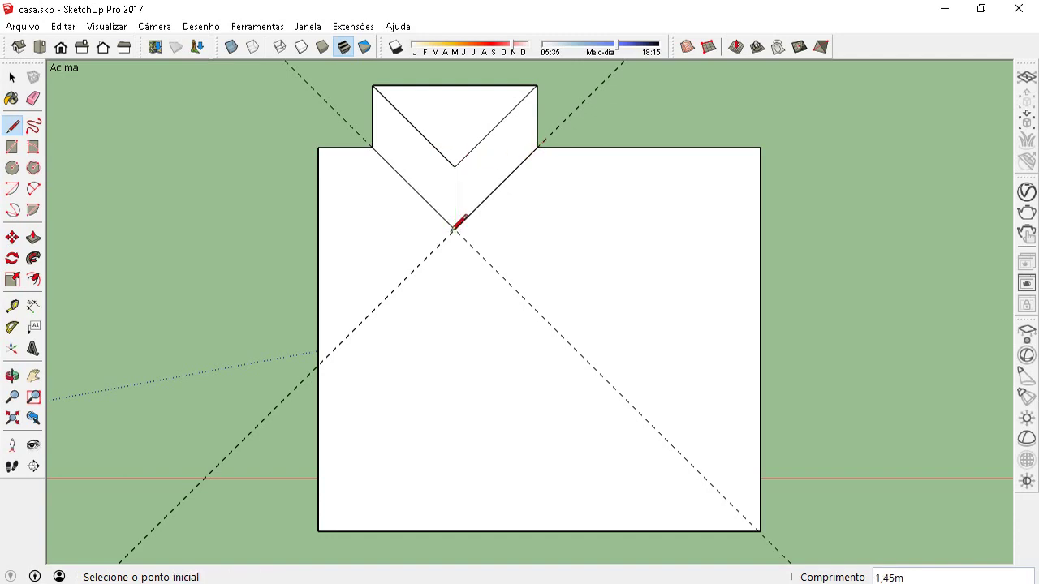
{"action": "key", "text": "space"}
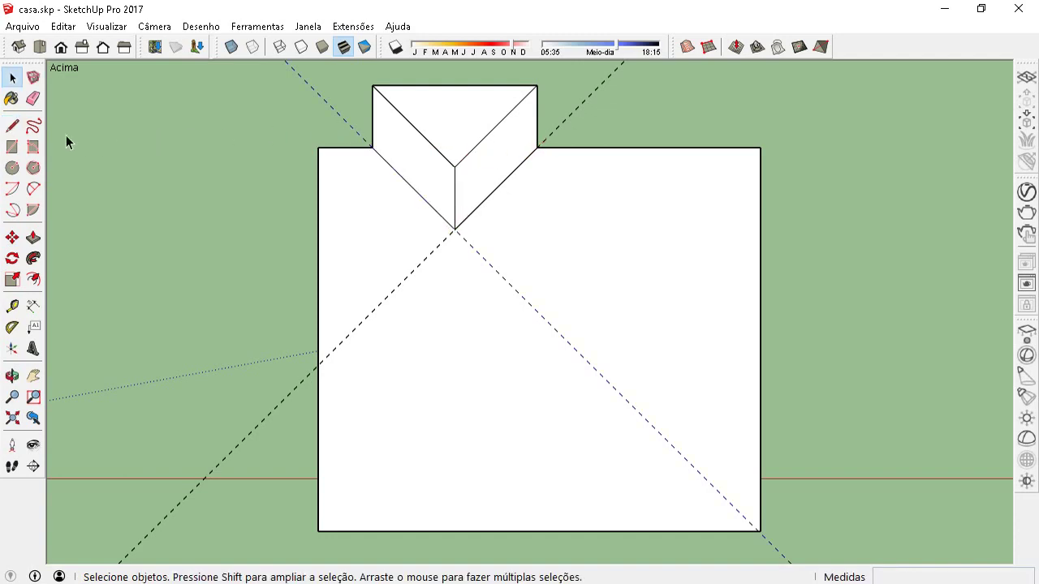
Move the two diagonal guides onto the roof's top-left and bottom-left corners.
{"action": "left_click", "coordinate": [12, 238]}
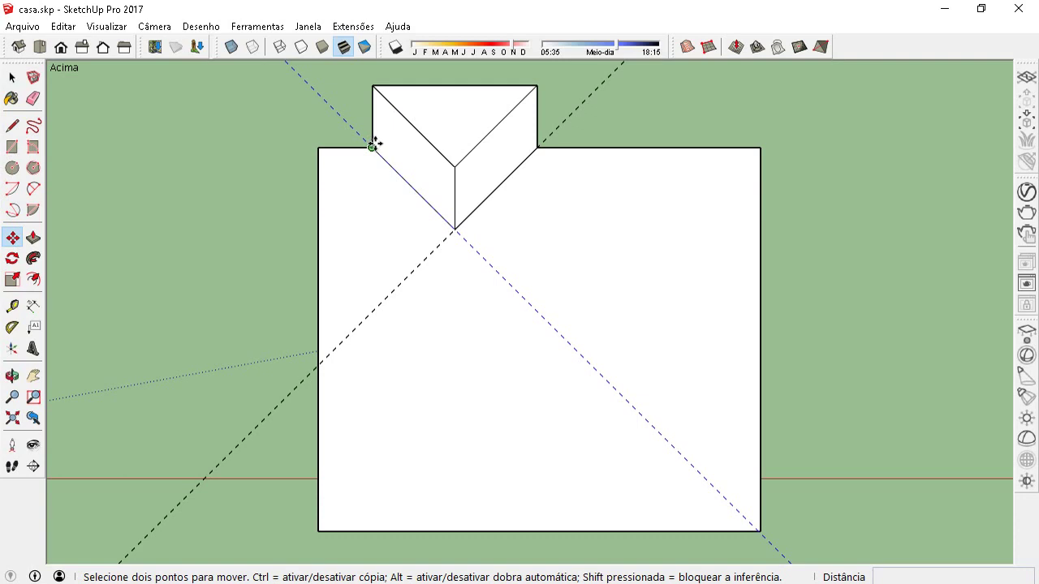
{"action": "left_click", "coordinate": [371, 147]}
{"action": "left_click", "coordinate": [318, 150]}
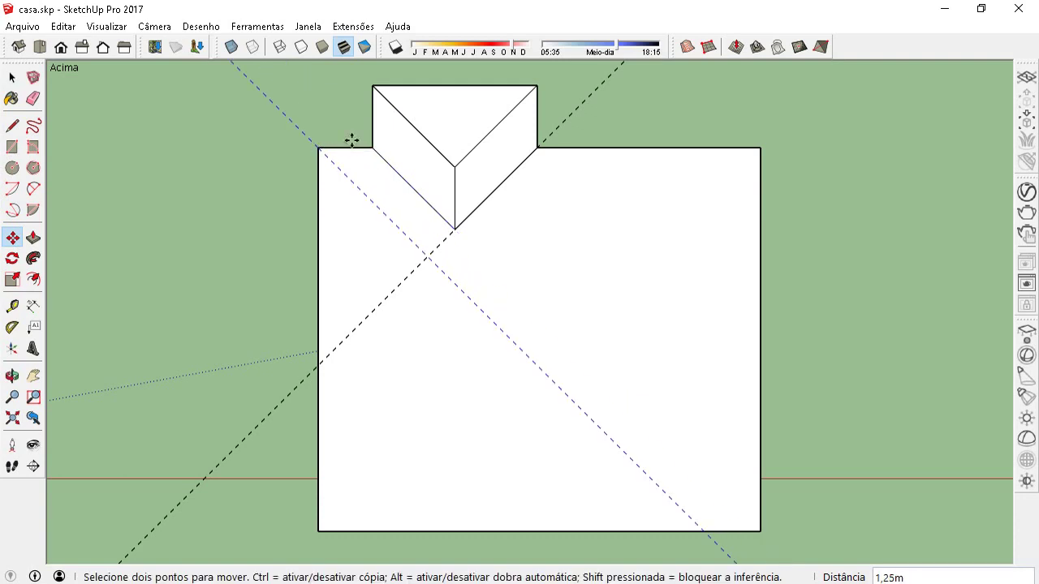
{"action": "key", "text": "space"}
{"action": "left_click", "coordinate": [12, 237]}
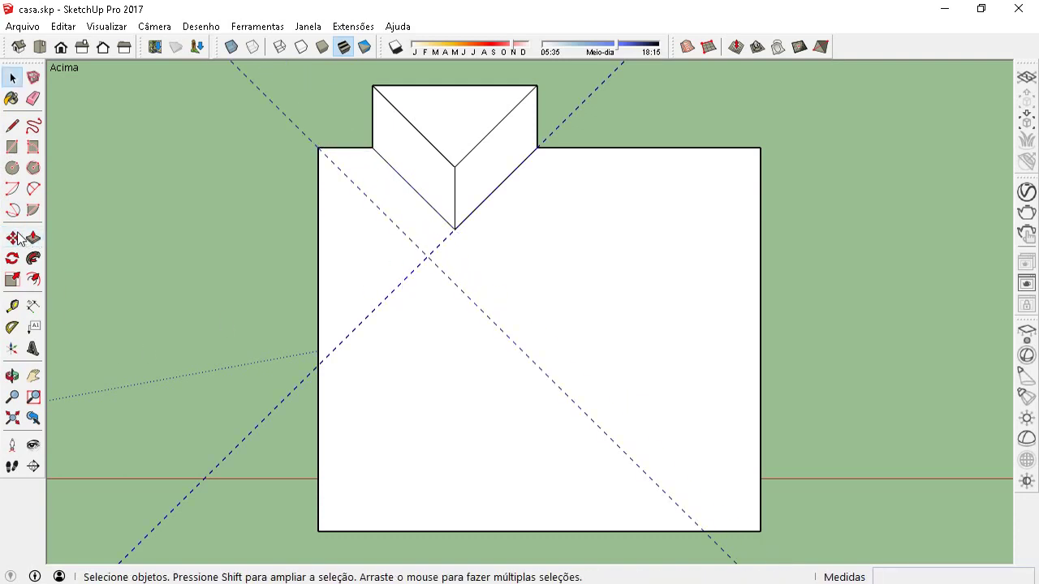
{"action": "left_click", "coordinate": [318, 365]}
{"action": "left_click", "coordinate": [317, 530]}
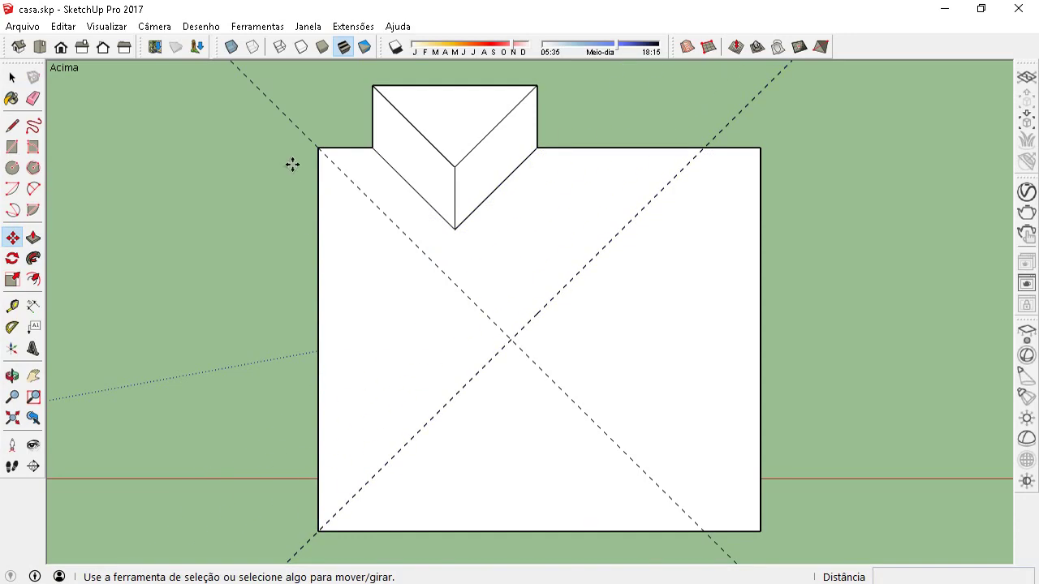
Draw hip edges from the top-left and bottom-left corners to the guides' crossing.
{"action": "left_click", "coordinate": [13, 127]}
{"action": "left_click", "coordinate": [13, 127]}
{"action": "left_click", "coordinate": [319, 148]}
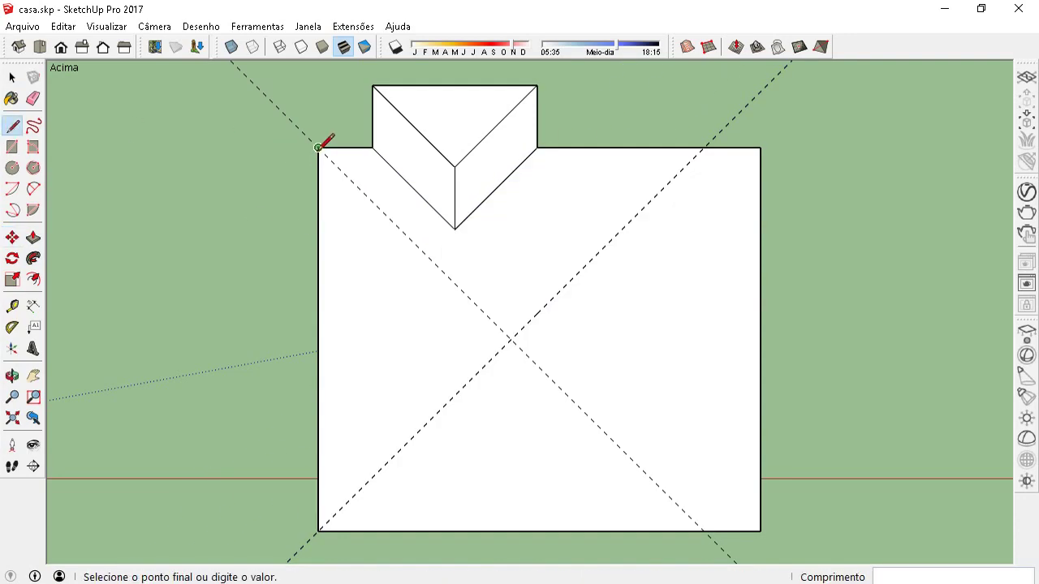
{"action": "left_click", "coordinate": [510, 339]}
{"action": "left_click", "coordinate": [319, 531]}
{"action": "key", "text": "space"}
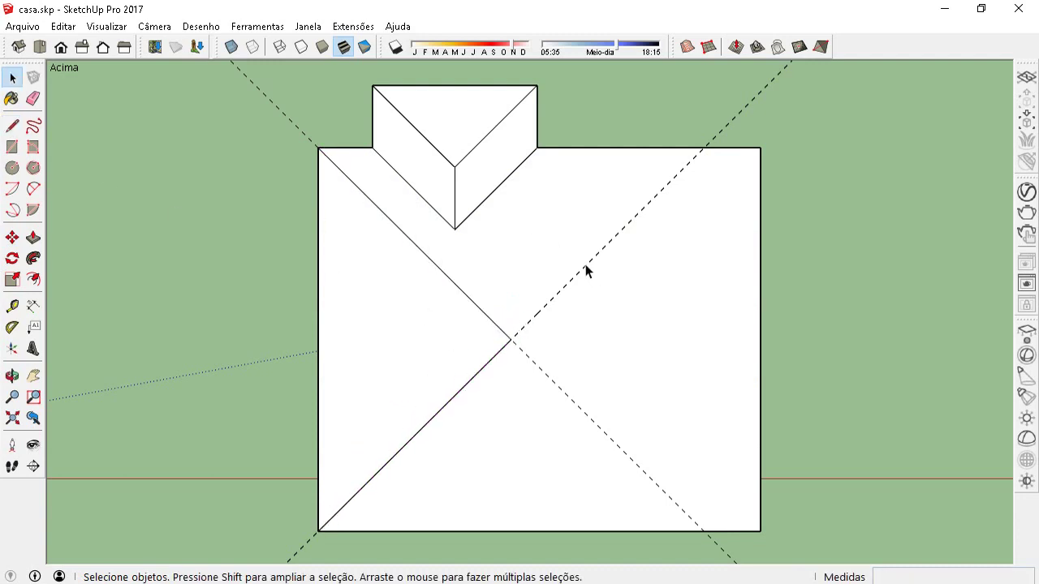
Reposition the diagonal guide through the roof's right corner.
{"action": "left_click", "coordinate": [13, 239]}
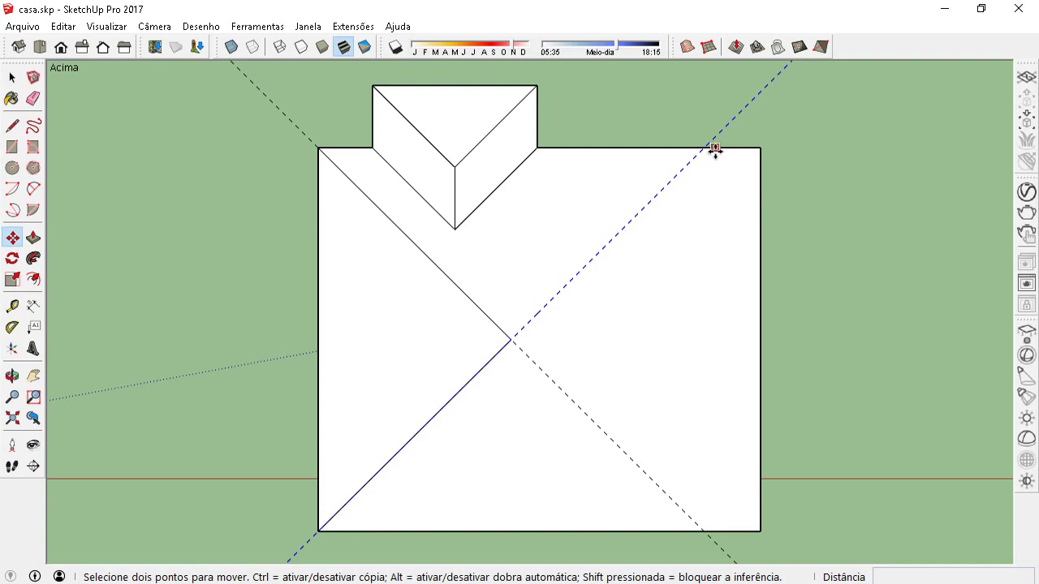
{"action": "left_click", "coordinate": [709, 147]}
{"action": "key", "text": "space"}
{"action": "left_click", "coordinate": [13, 238]}
{"action": "left_click", "coordinate": [766, 531]}
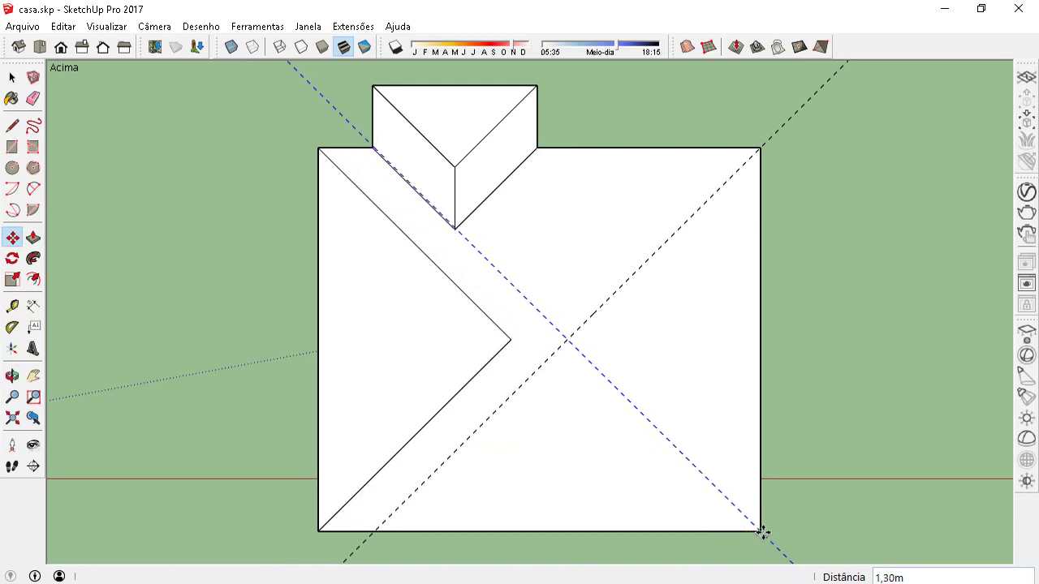
{"action": "key", "text": "space"}
{"action": "left_click", "coordinate": [12, 126]}
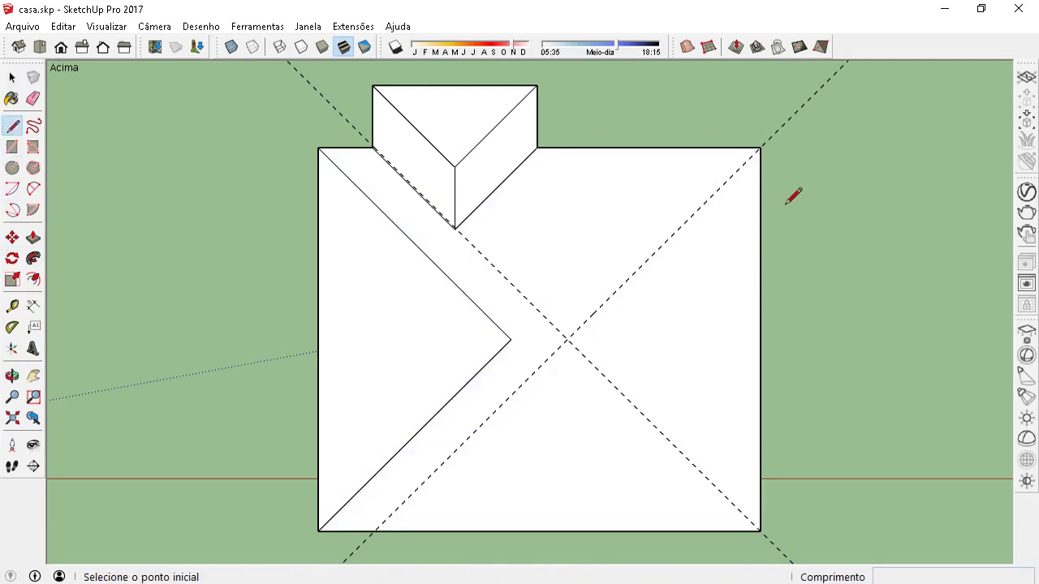
Draw hip edges from the top-right and bottom-right corners plus the short central ridge.
{"action": "left_click", "coordinate": [760, 148]}
{"action": "left_click", "coordinate": [566, 339]}
{"action": "left_click", "coordinate": [759, 531]}
{"action": "left_click", "coordinate": [510, 340]}
{"action": "left_click", "coordinate": [567, 339]}
{"action": "key", "text": "space"}
Delete the leftover diagonal guide and orbit to view the roof in perspective.
{"action": "scroll", "coordinate": [566, 341], "scroll_direction": "up", "scroll_amount": 2}
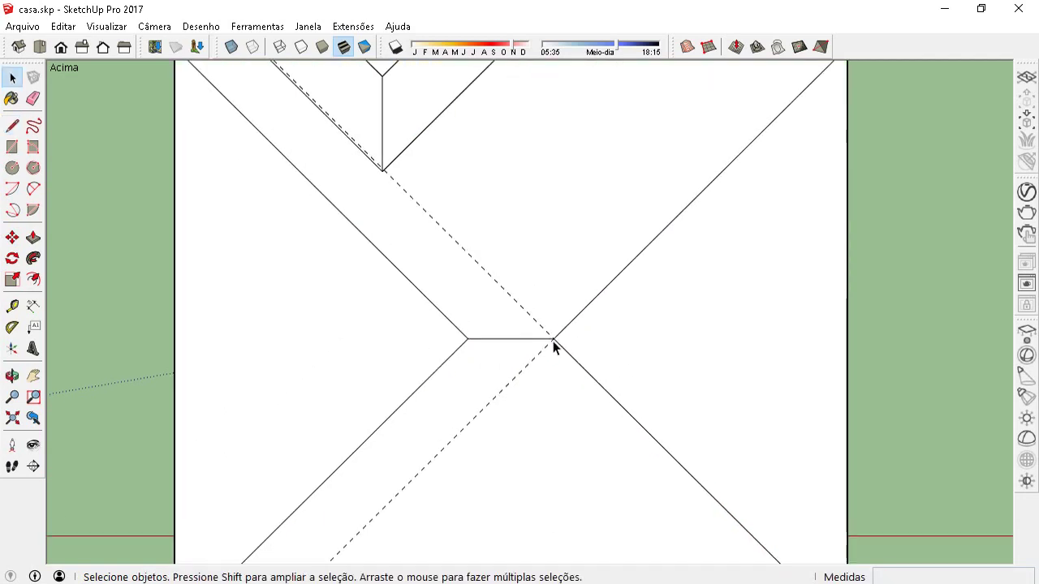
{"action": "left_click", "coordinate": [551, 341]}
{"action": "left_click", "coordinate": [543, 352]}
{"action": "scroll", "coordinate": [540, 332], "scroll_direction": "down", "scroll_amount": 2}
{"action": "key", "text": "Delete"}
{"action": "scroll", "coordinate": [520, 313], "scroll_direction": "down", "scroll_amount": 1}
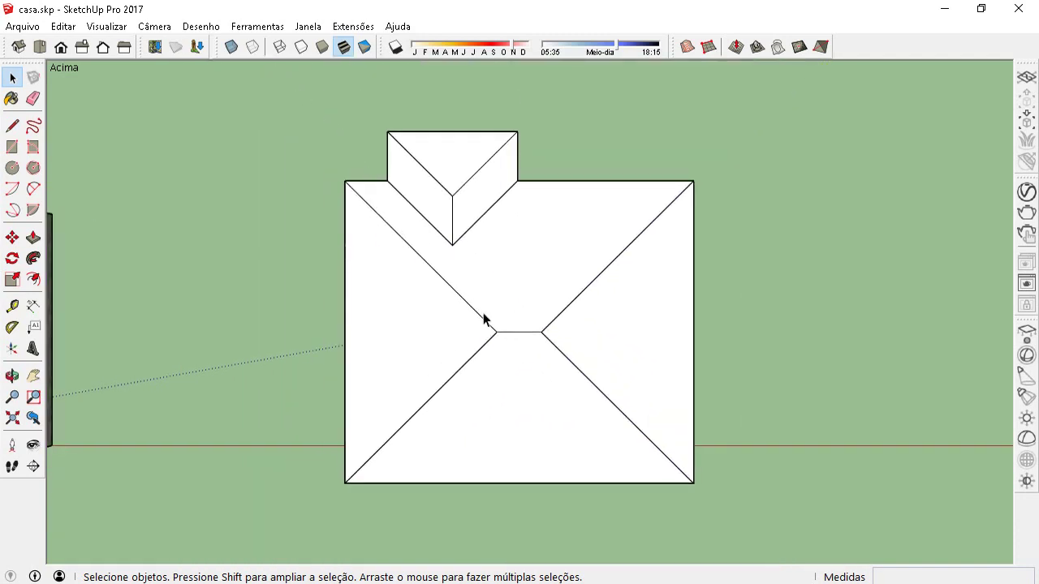
{"action": "mouse_move", "coordinate": [544, 366]}
{"action": "middle_mouse_down"}
{"action": "mouse_move", "coordinate": [519, 318]}
{"action": "mouse_move", "coordinate": [467, 329]}
{"action": "mouse_move", "coordinate": [525, 317]}
{"action": "middle_mouse_up"}
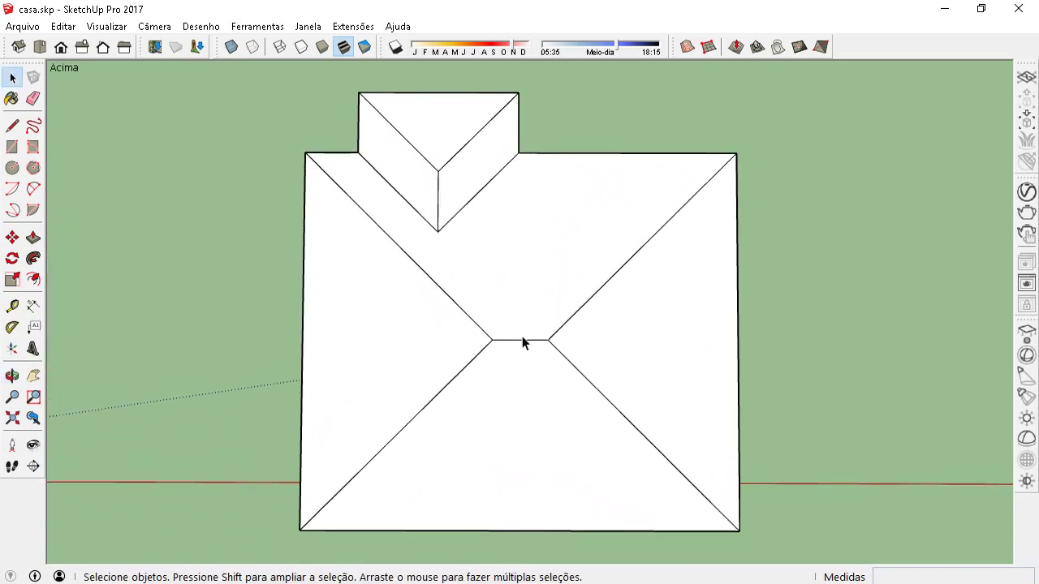
{"action": "mouse_move", "coordinate": [522, 336]}
{"action": "middle_mouse_down"}
{"action": "mouse_move", "coordinate": [487, 278]}
{"action": "mouse_move", "coordinate": [504, 325]}
{"action": "middle_mouse_up"}
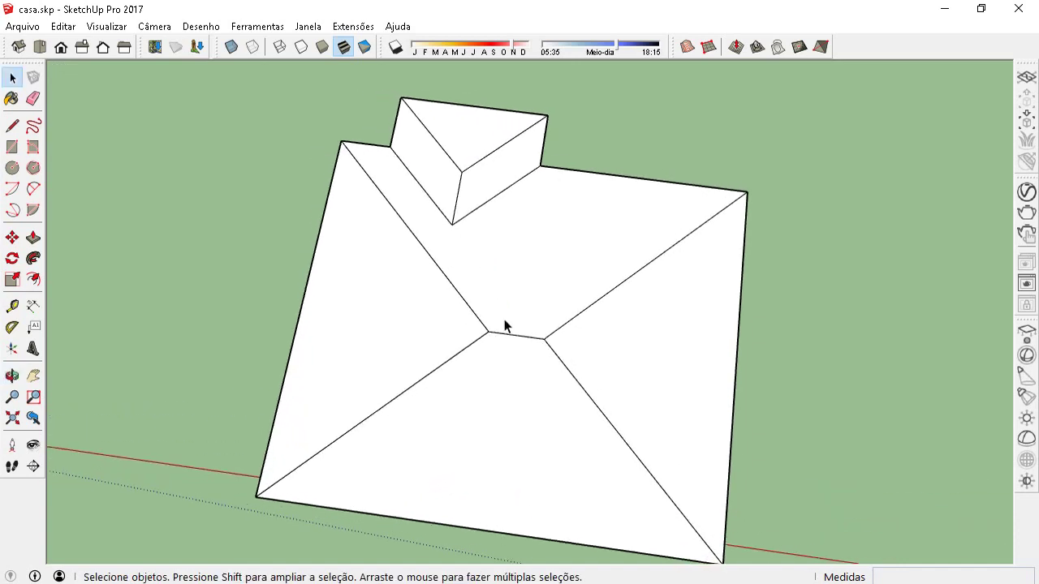
{"action": "left_click", "coordinate": [507, 333]}
{"action": "middle_click_drag", "start_coordinate": [500, 341], "coordinate": [373, 320]}
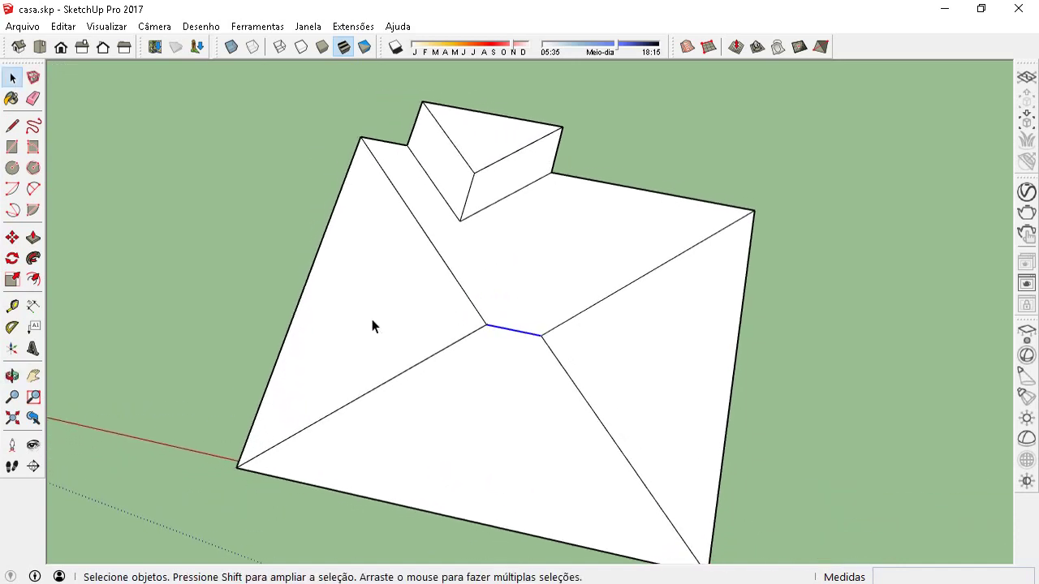
{"action": "left_click", "coordinate": [12, 237]}
{"action": "scroll", "coordinate": [520, 317], "scroll_direction": "up", "scroll_amount": 2}
{"action": "left_click", "coordinate": [476, 322]}
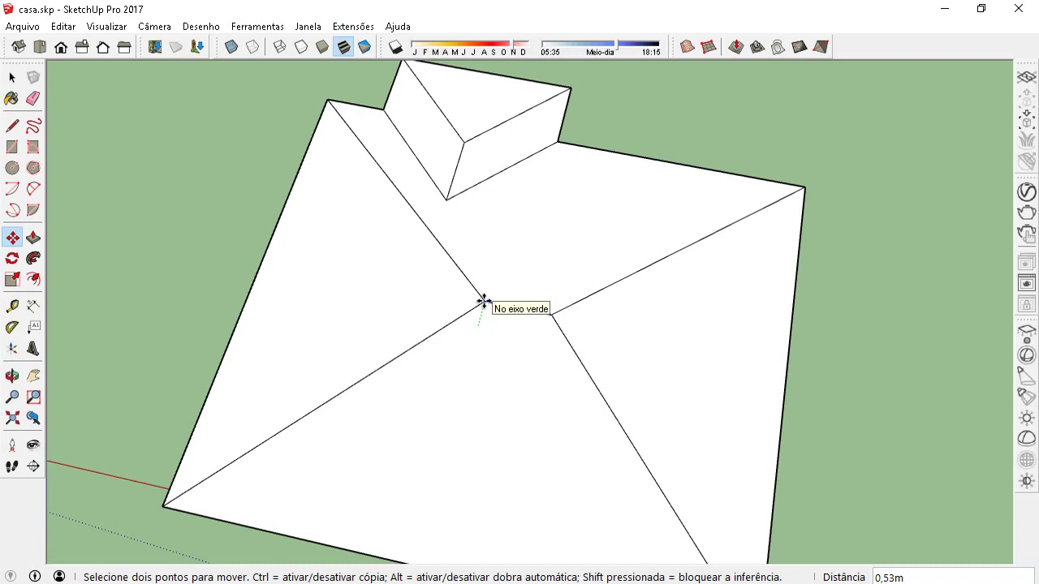
{"action": "left_click", "coordinate": [483, 301]}
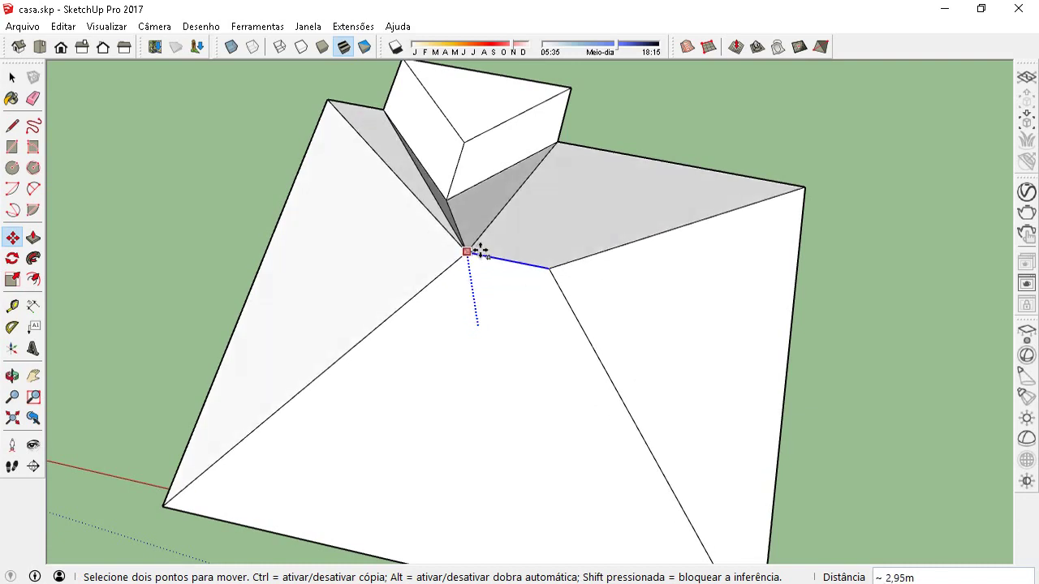
{"action": "middle_click_drag", "start_coordinate": [487, 276], "coordinate": [399, 203]}
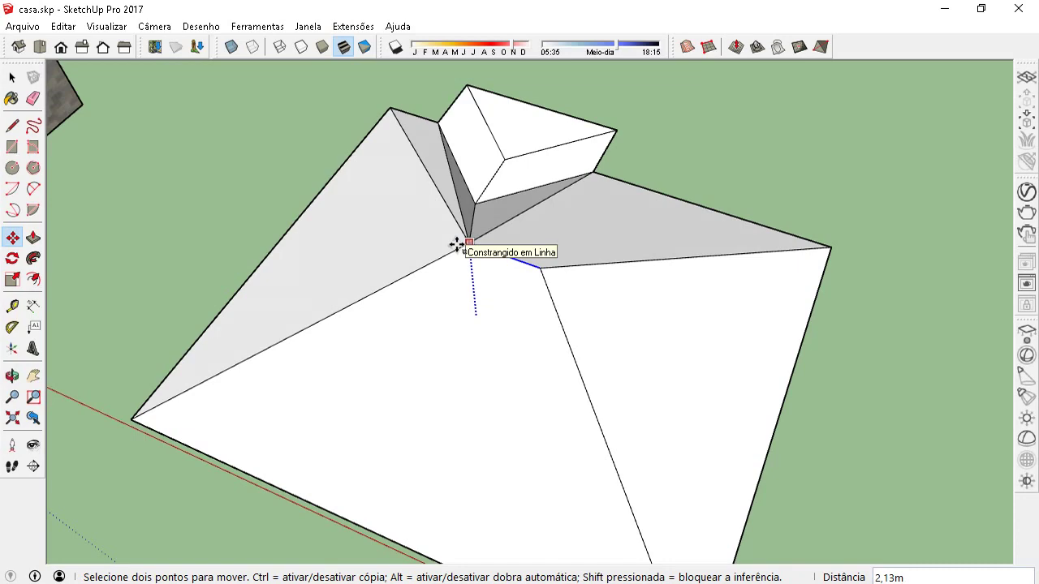
{"action": "scroll", "coordinate": [467, 251], "scroll_direction": "down", "scroll_amount": 2}
{"action": "scroll", "coordinate": [479, 261], "scroll_direction": "down", "scroll_amount": 3}
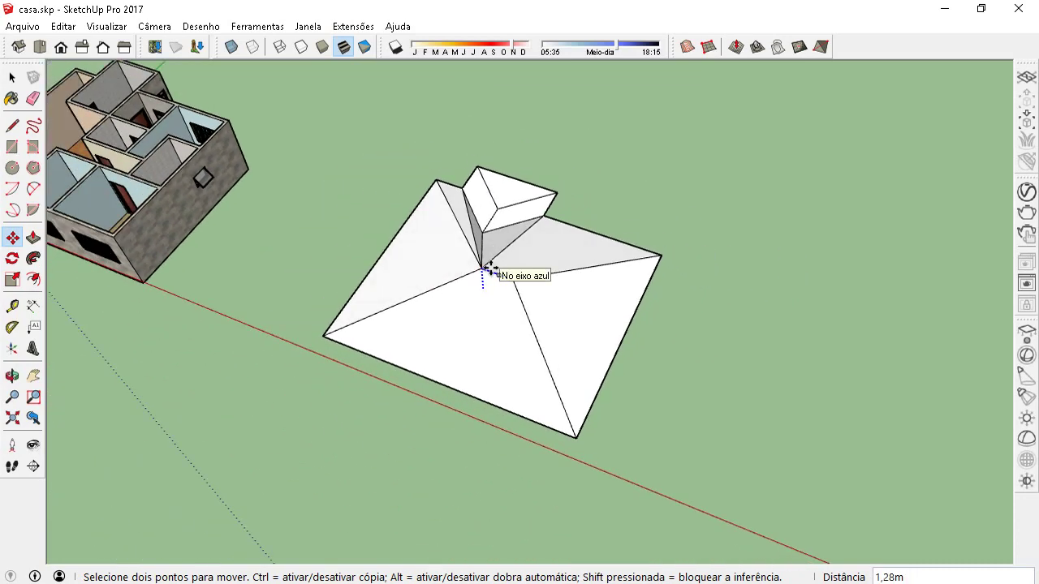
{"action": "key", "text": "Escape"}
{"action": "middle_click_drag", "start_coordinate": [487, 265], "coordinate": [560, 440]}
{"action": "mouse_move", "coordinate": [522, 399]}
{"action": "middle_mouse_down"}
{"action": "mouse_move", "coordinate": [557, 385]}
{"action": "mouse_move", "coordinate": [492, 352]}
{"action": "mouse_move", "coordinate": [520, 354]}
{"action": "middle_mouse_up"}
{"action": "left_click_drag", "start_coordinate": [391, 219], "coordinate": [709, 526]}
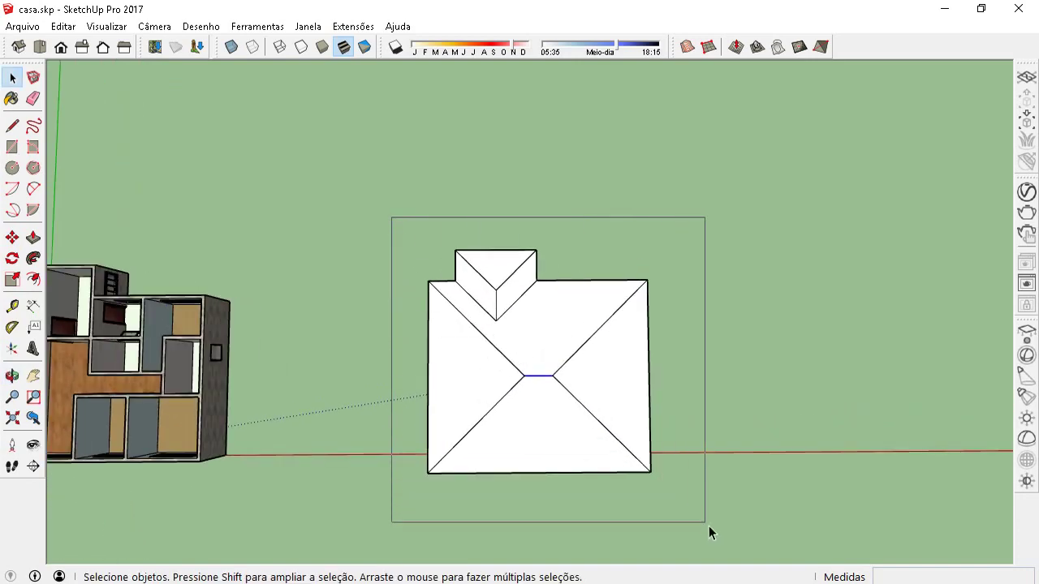
Group the roof outline and move the group onto the top of the house walls.
{"action": "right_click", "coordinate": [551, 419]}
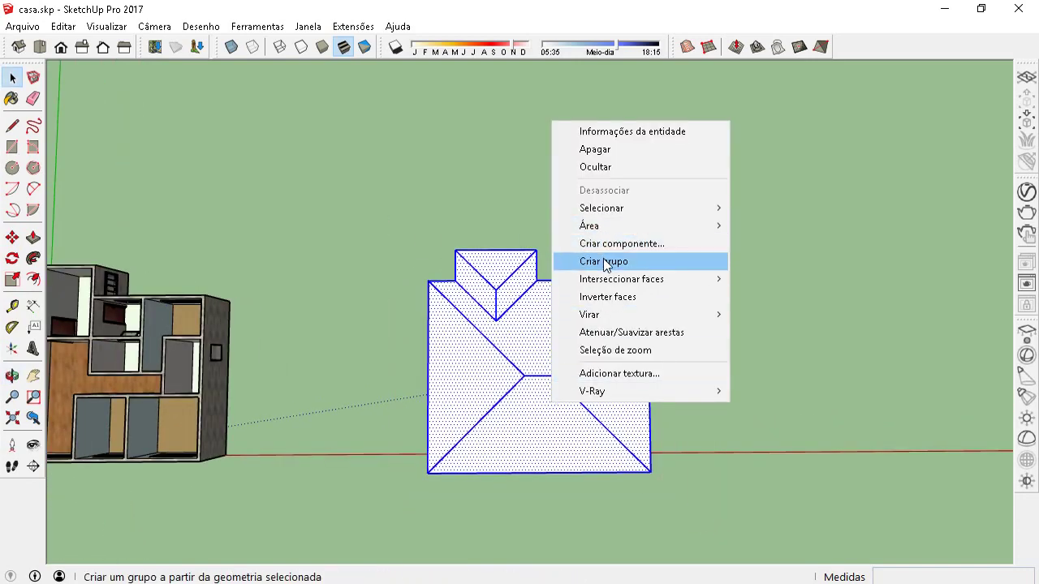
{"action": "left_click", "coordinate": [605, 262]}
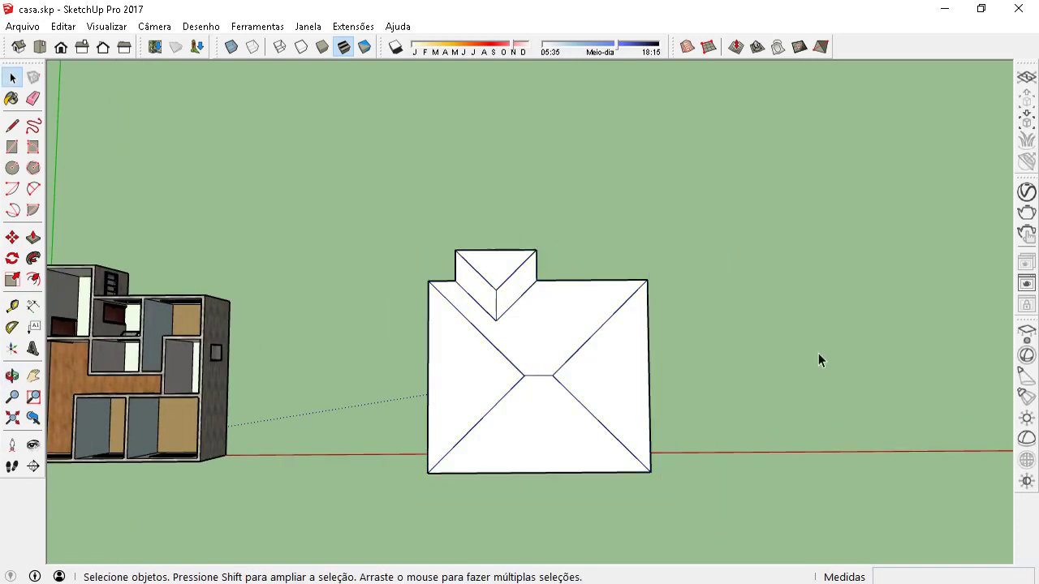
{"action": "left_click", "coordinate": [12, 237]}
{"action": "left_click", "coordinate": [524, 389]}
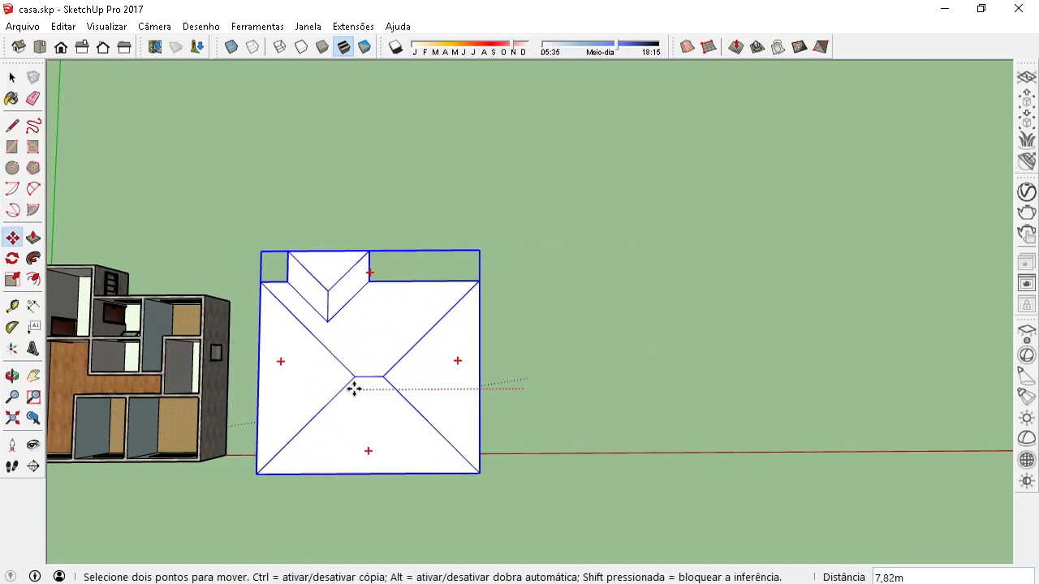
{"action": "scroll", "coordinate": [587, 344], "scroll_direction": "down", "scroll_amount": 1}
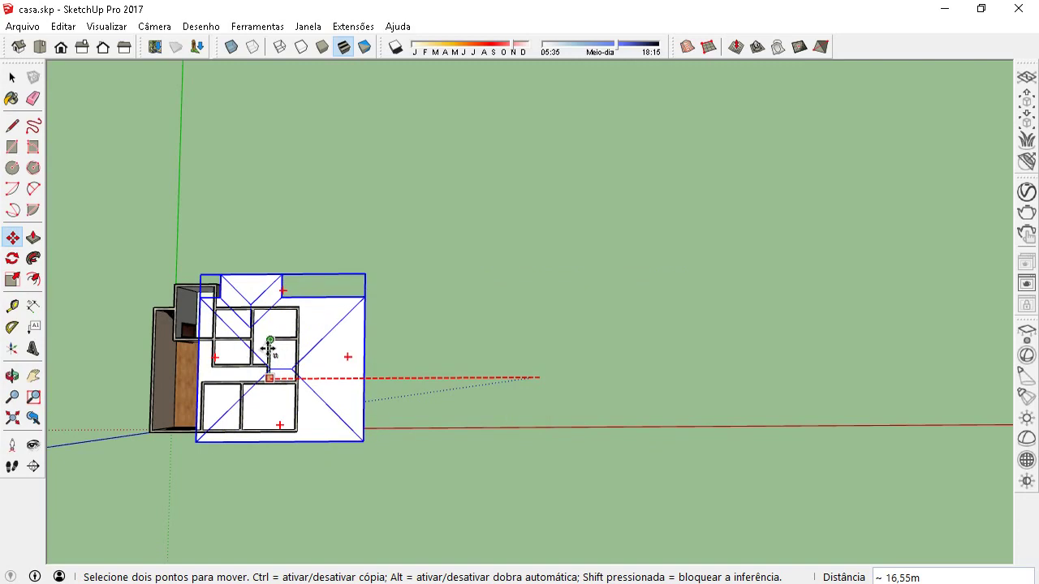
{"action": "left_click", "coordinate": [229, 290]}
{"action": "mouse_move", "coordinate": [388, 436]}
{"action": "middle_mouse_down"}
{"action": "mouse_move", "coordinate": [141, 229]}
{"action": "mouse_move", "coordinate": [382, 529]}
{"action": "mouse_move", "coordinate": [309, 301]}
{"action": "middle_mouse_up"}
{"action": "key", "text": "space"}
{"action": "mouse_move", "coordinate": [434, 464]}
{"action": "middle_mouse_down"}
{"action": "mouse_move", "coordinate": [153, 244]}
{"action": "mouse_move", "coordinate": [278, 241]}
{"action": "mouse_move", "coordinate": [541, 473]}
{"action": "mouse_move", "coordinate": [514, 485]}
{"action": "middle_mouse_up"}
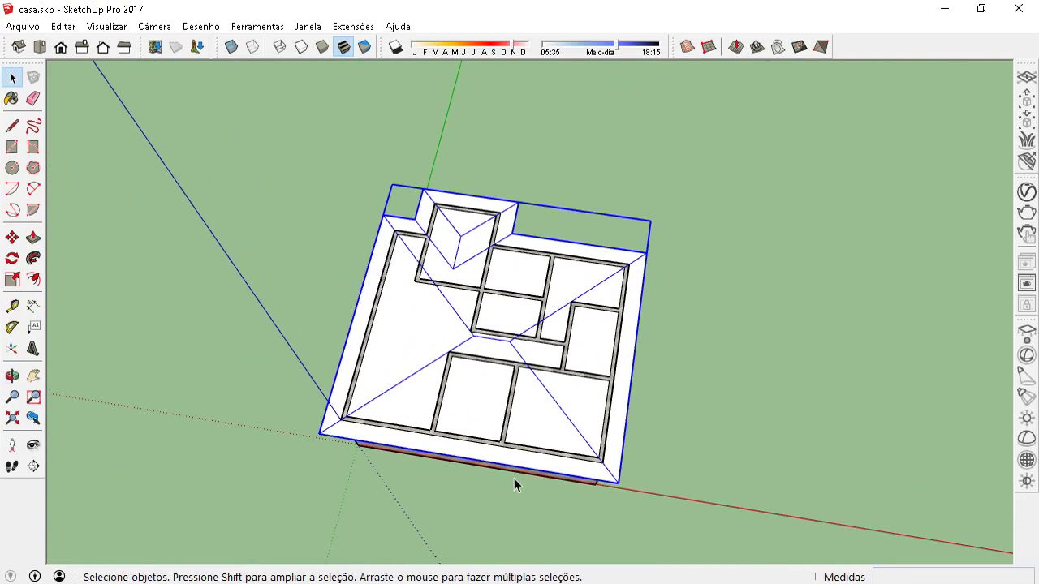
Measure 4,45 m from the roof's central point to the front eave, then open Start.
{"action": "scroll", "coordinate": [475, 404], "scroll_direction": "up", "scroll_amount": 2}
{"action": "scroll", "coordinate": [467, 369], "scroll_direction": "up", "scroll_amount": 2}
{"action": "middle_click_drag", "start_coordinate": [467, 370], "coordinate": [497, 453]}
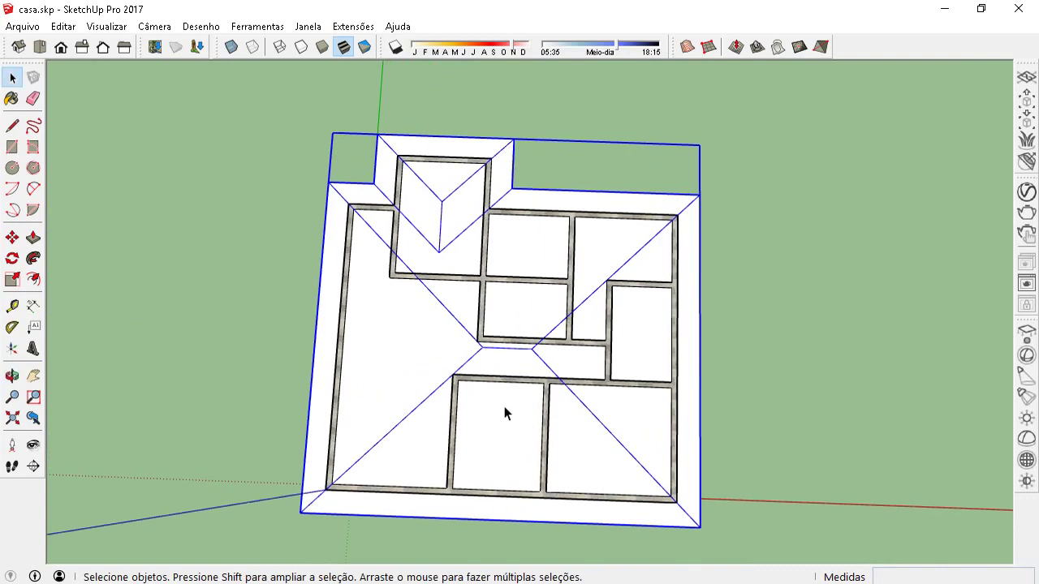
{"action": "scroll", "coordinate": [504, 408], "scroll_direction": "up", "scroll_amount": 1}
{"action": "scroll", "coordinate": [506, 409], "scroll_direction": "down", "scroll_amount": 1}
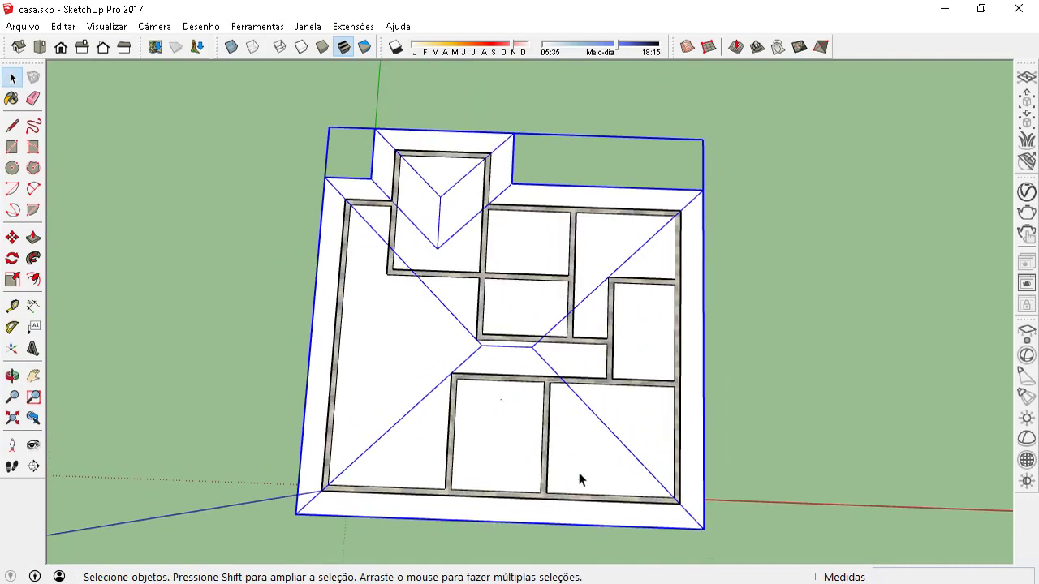
{"action": "middle_click_drag", "start_coordinate": [516, 376], "coordinate": [523, 397]}
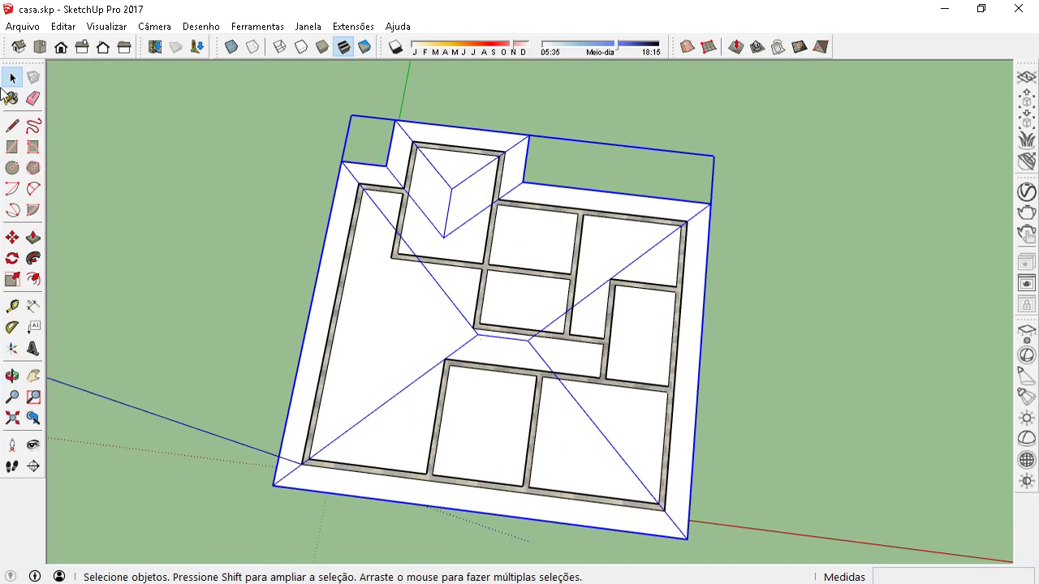
{"action": "left_click", "coordinate": [12, 306]}
{"action": "left_click", "coordinate": [478, 334]}
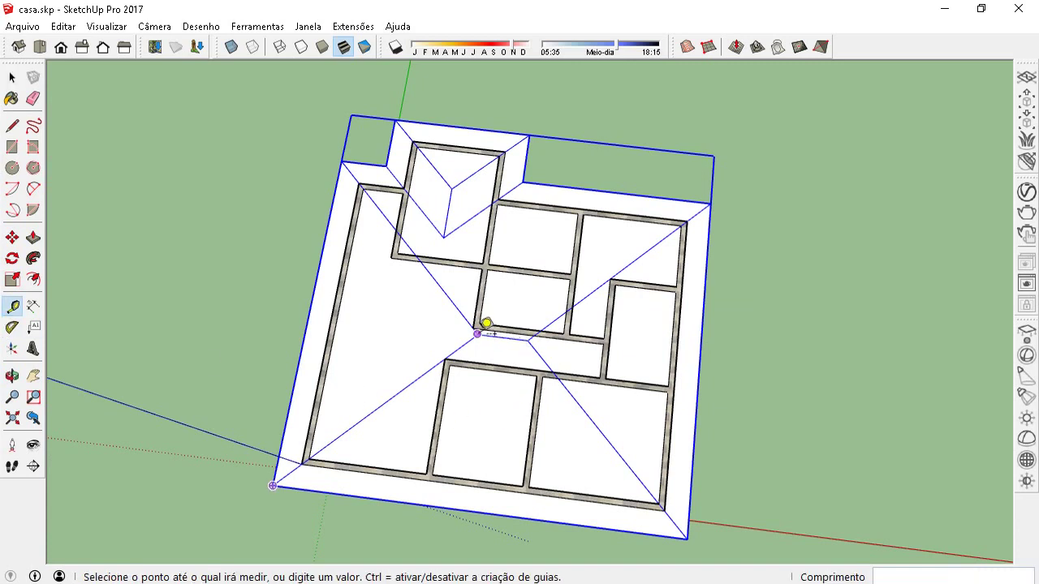
{"action": "left_click", "coordinate": [460, 495]}
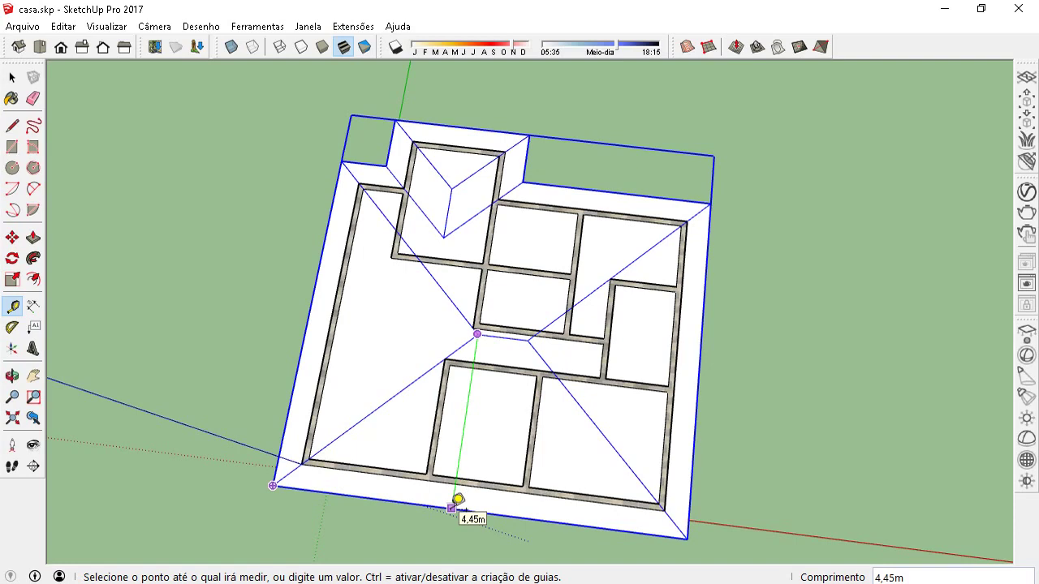
{"action": "key", "text": "super"}
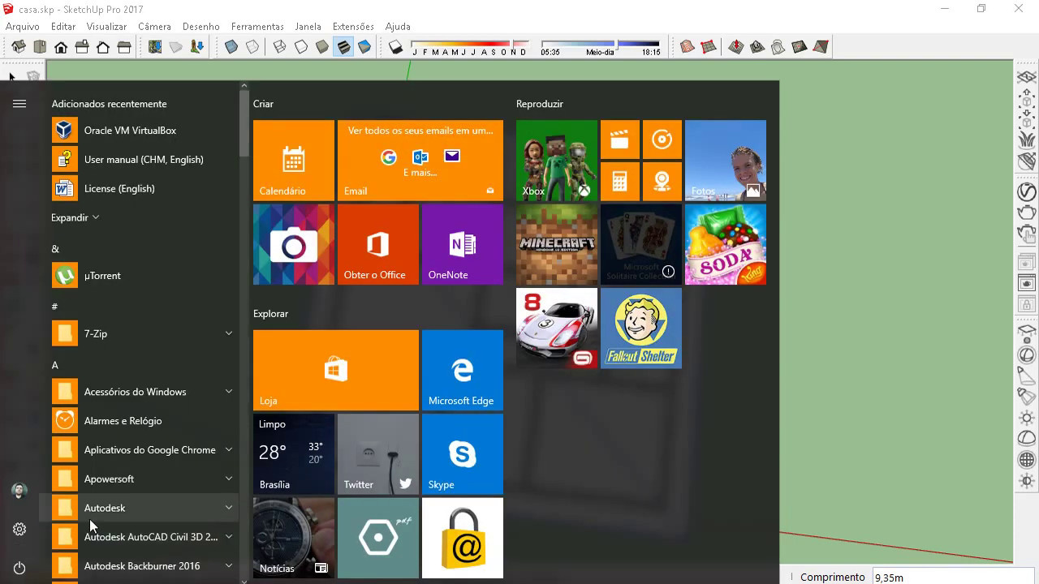
Open Calculadora, compute 4,45 × 0,35 = 1,5575, and place it beside the model.
{"action": "type", "text": "ca"}
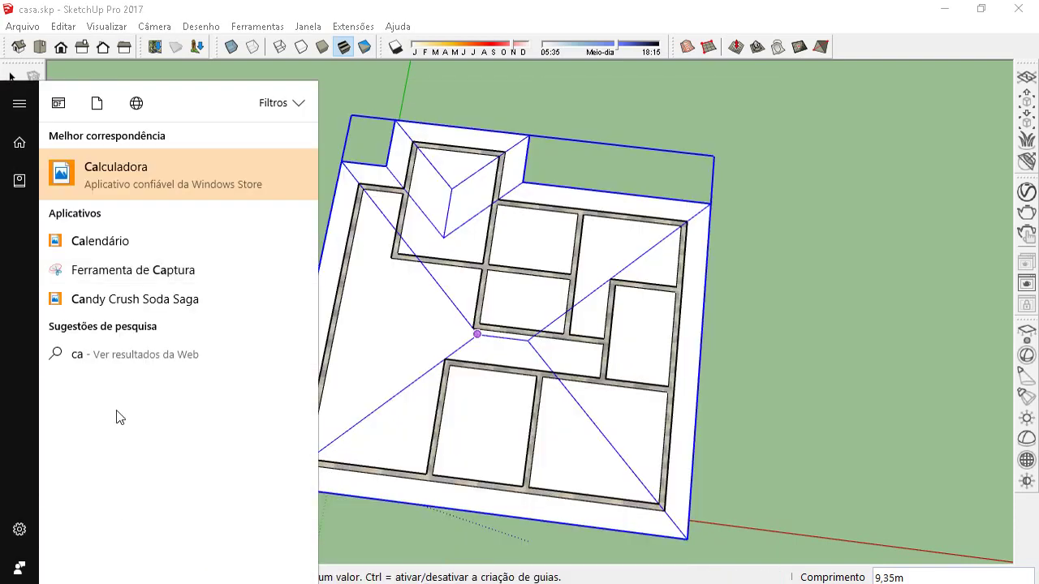
{"action": "left_click", "coordinate": [141, 195]}
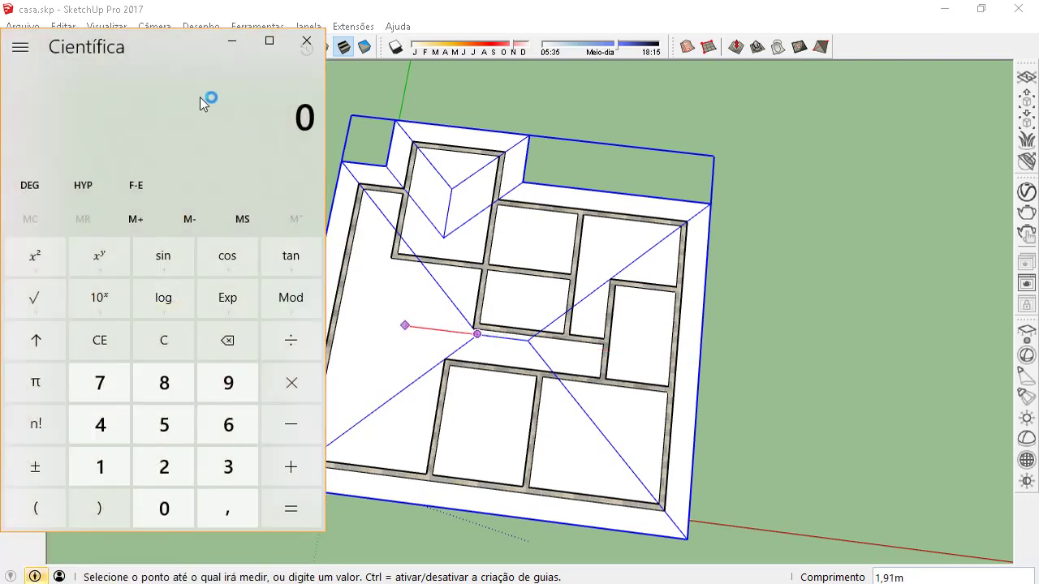
{"action": "left_click_drag", "start_coordinate": [165, 40], "coordinate": [499, 84]}
{"action": "type", "text": "4,4"}
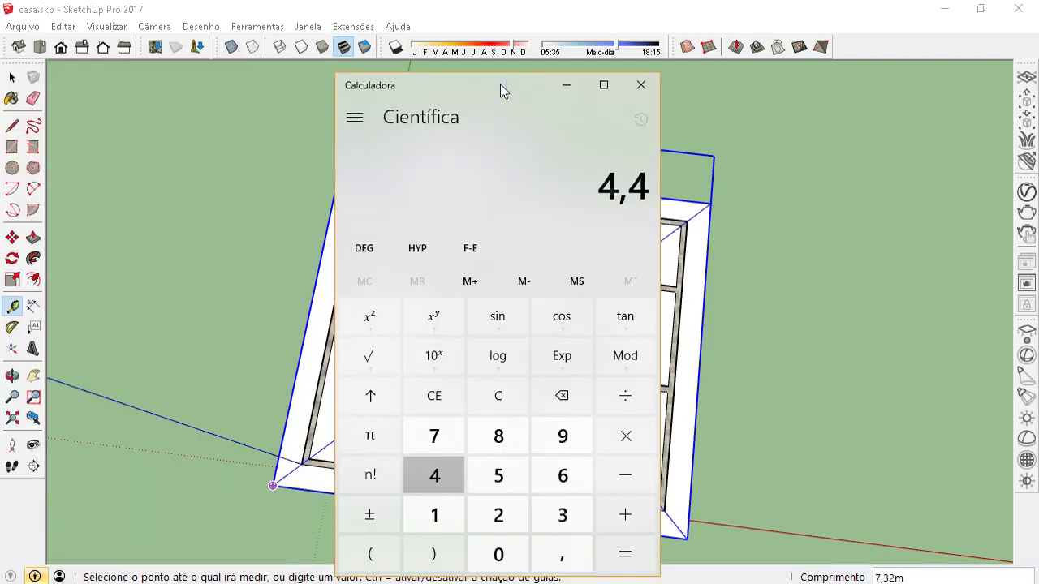
{"action": "type", "text": "5"}
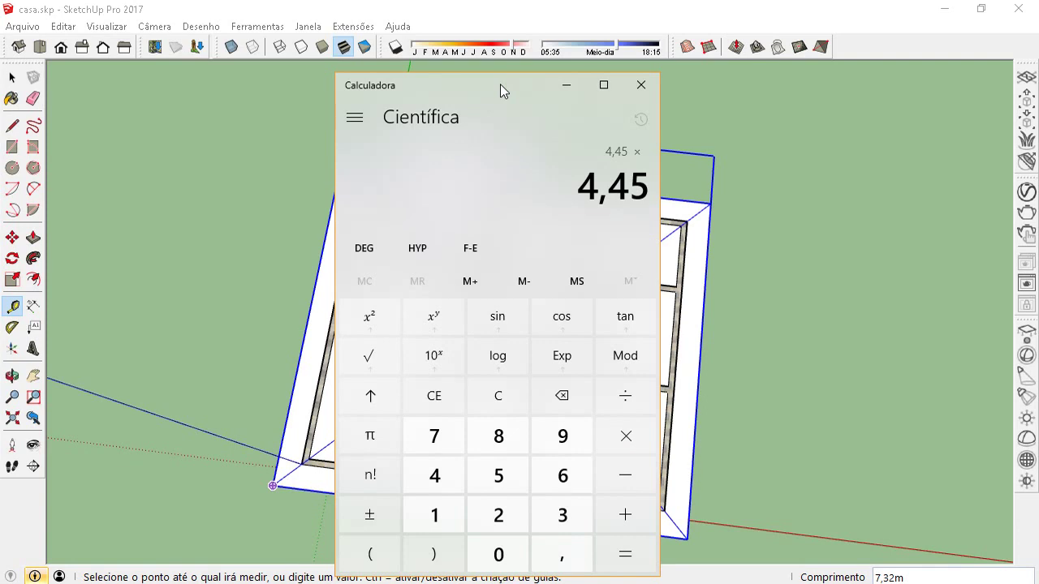
{"action": "type", "text": "0,35"}
{"action": "key", "text": "Return"}
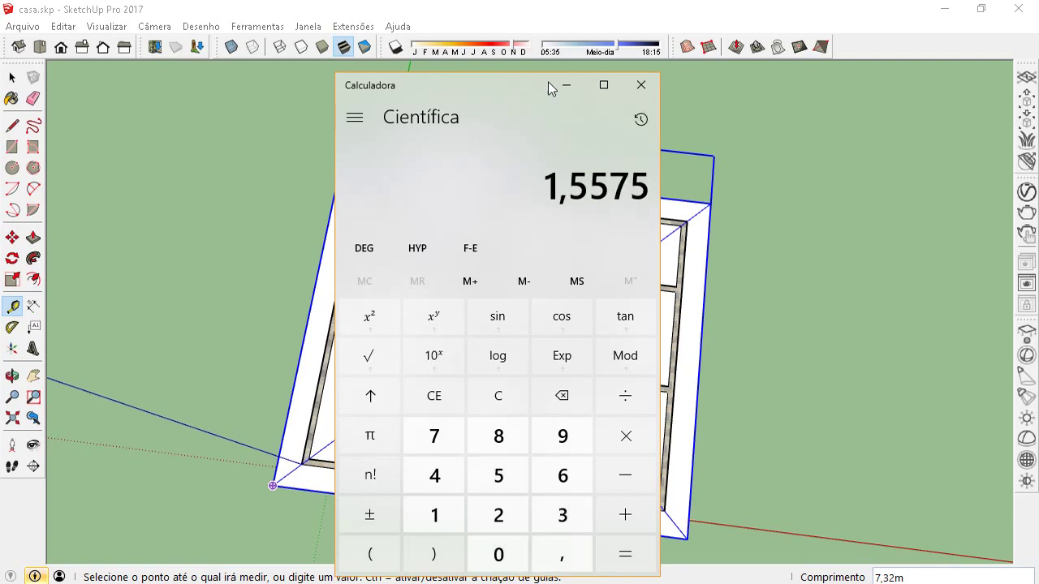
{"action": "left_click_drag", "start_coordinate": [553, 91], "coordinate": [935, 137]}
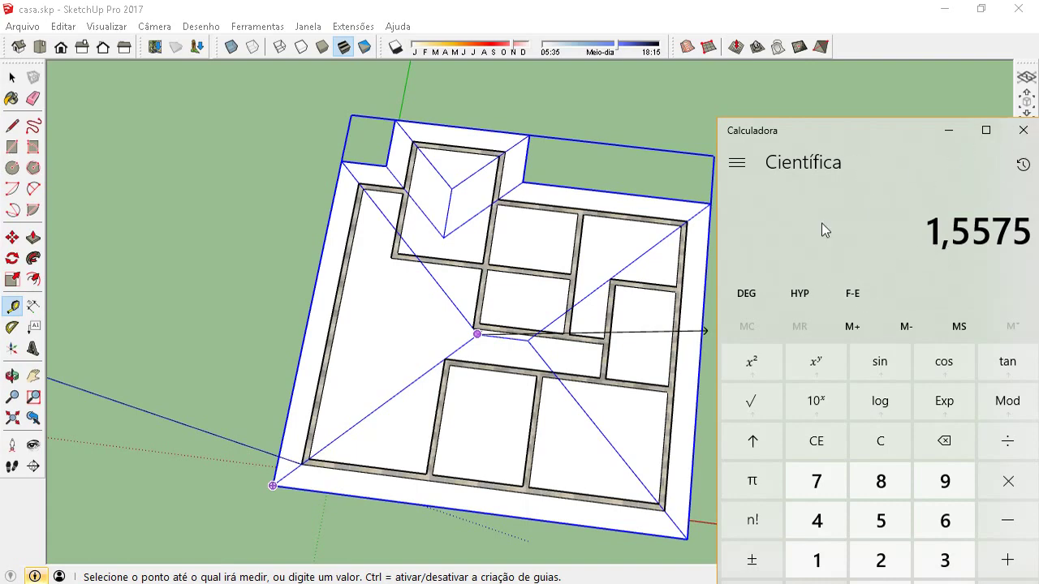
Return to SketchUp and open the roof group for editing.
{"action": "left_click", "coordinate": [457, 16]}
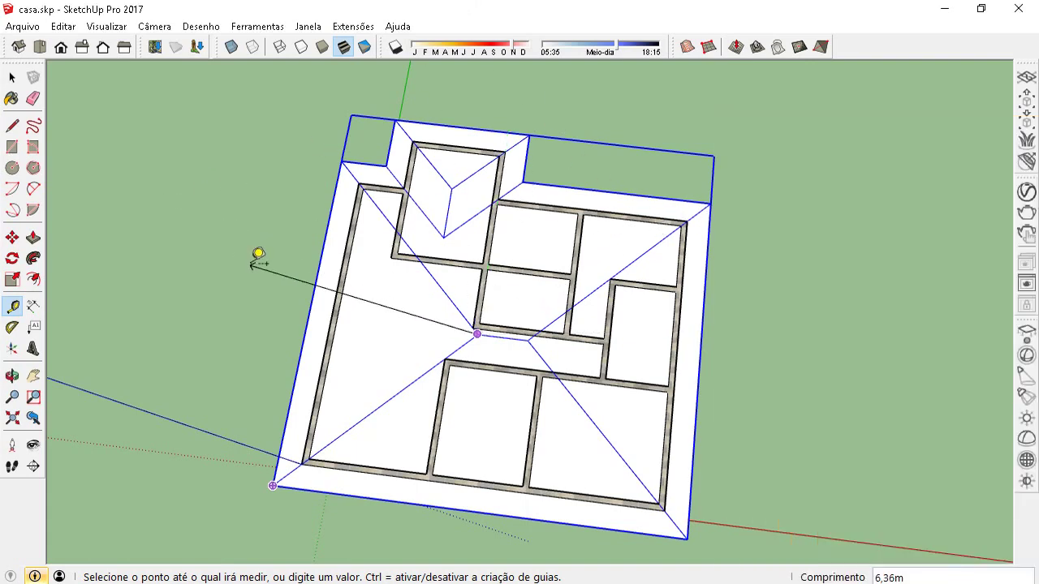
{"action": "middle_click_drag", "start_coordinate": [255, 255], "coordinate": [201, 166]}
{"action": "key", "text": "space"}
{"action": "double_click", "coordinate": [425, 344]}
{"action": "triple_click", "coordinate": [504, 325]}
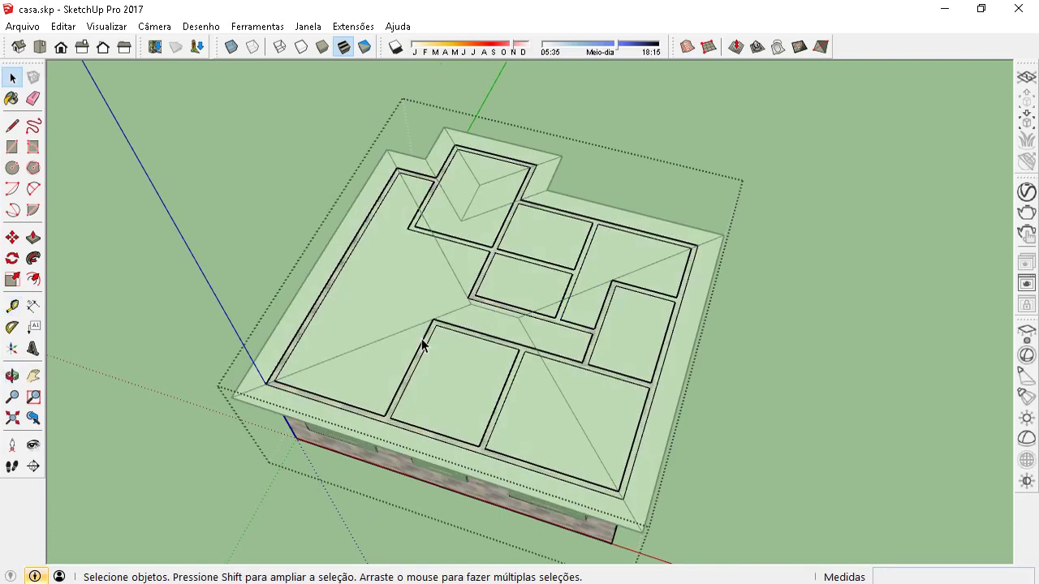
{"action": "scroll", "coordinate": [764, 324], "scroll_direction": "up", "scroll_amount": 1}
{"action": "left_click", "coordinate": [768, 325]}
{"action": "scroll", "coordinate": [718, 288], "scroll_direction": "up", "scroll_amount": 2}
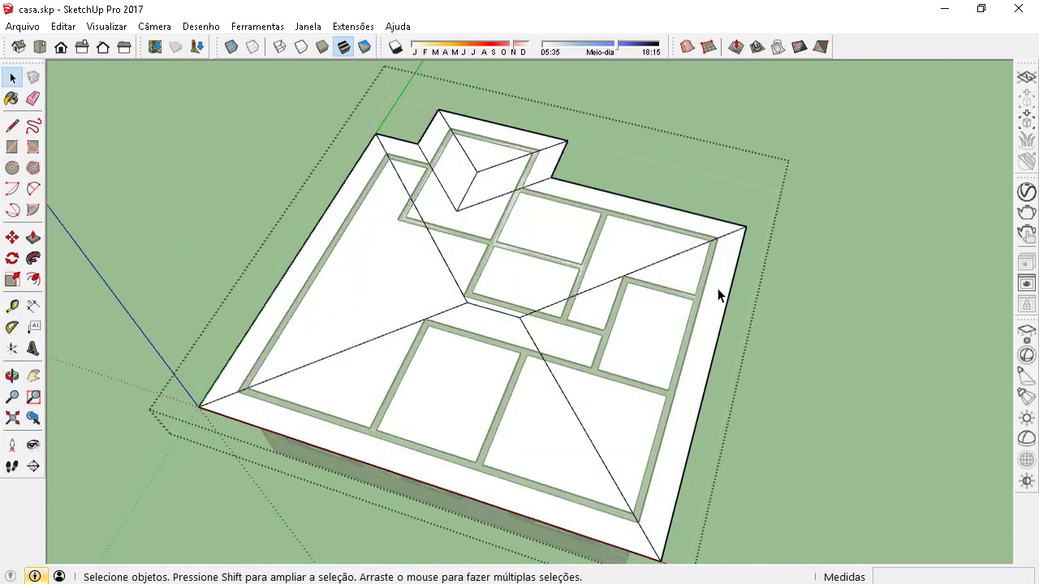
{"action": "middle_click_drag", "start_coordinate": [444, 326], "coordinate": [124, 256]}
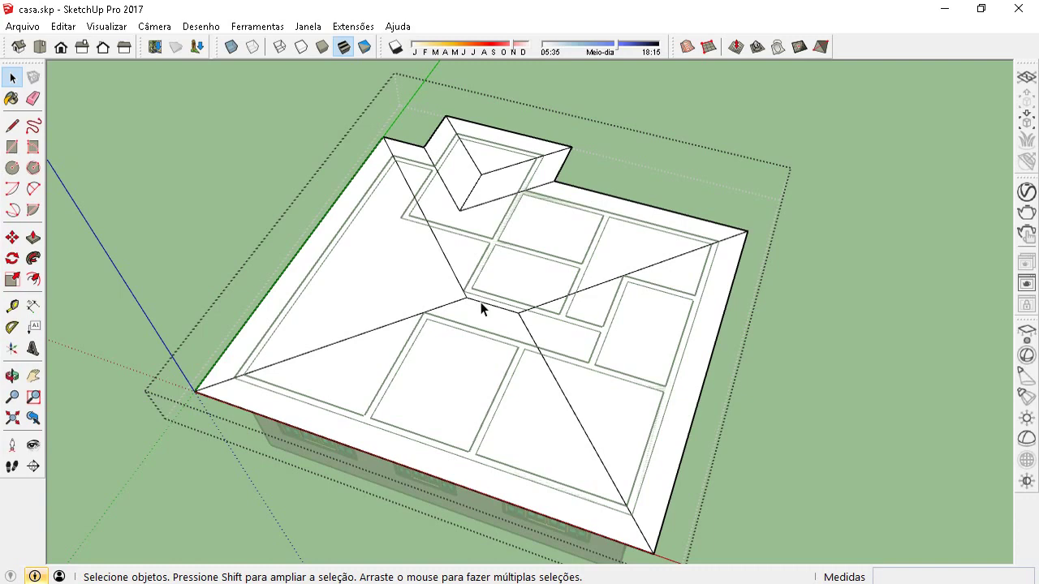
Move the roof's central apex 1,56 m up the blue axis to form the hip slopes.
{"action": "left_click", "coordinate": [12, 238]}
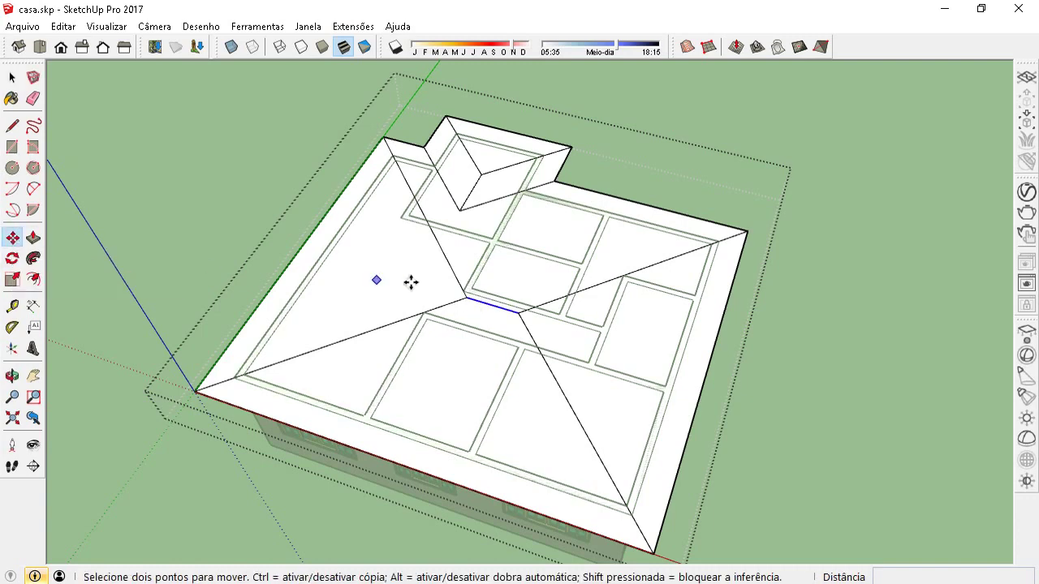
{"action": "scroll", "coordinate": [489, 291], "scroll_direction": "up", "scroll_amount": 2}
{"action": "left_click", "coordinate": [485, 304]}
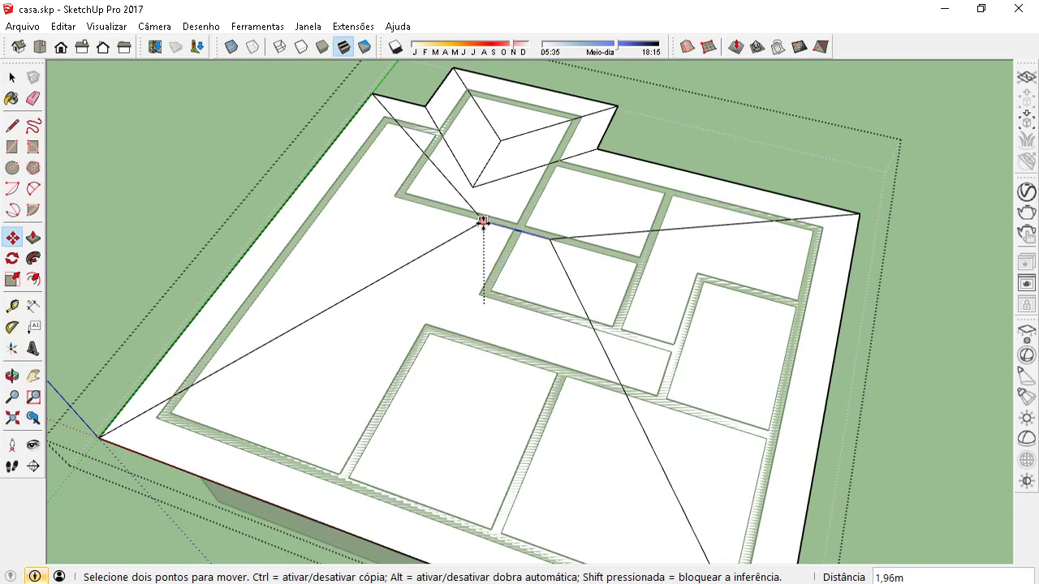
{"action": "left_click", "coordinate": [478, 221]}
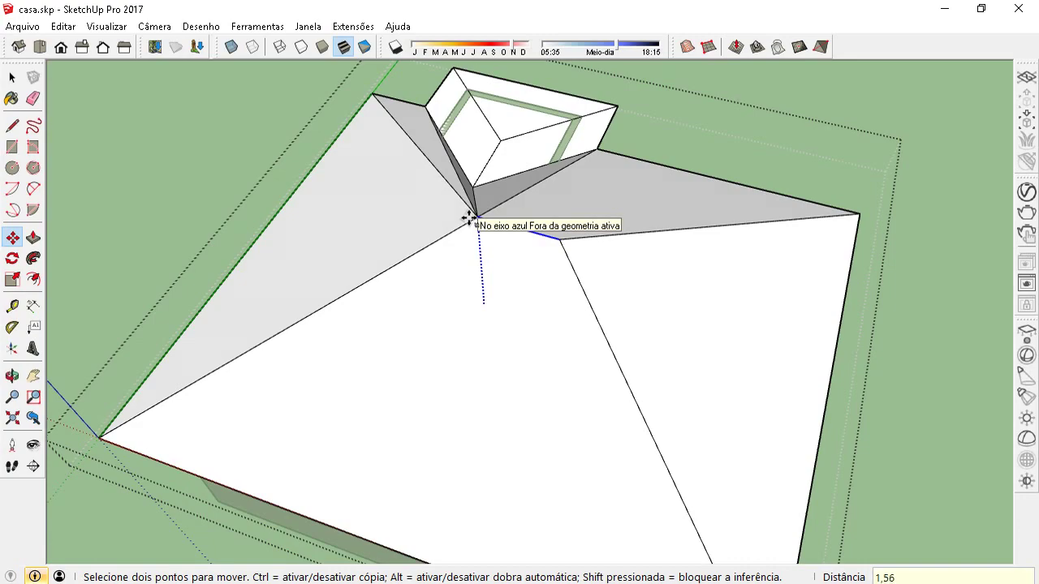
{"action": "left_click", "coordinate": [471, 219]}
{"action": "mouse_move", "coordinate": [582, 260]}
{"action": "middle_mouse_down"}
{"action": "mouse_move", "coordinate": [384, 216]}
{"action": "mouse_move", "coordinate": [593, 204]}
{"action": "mouse_move", "coordinate": [495, 239]}
{"action": "mouse_move", "coordinate": [625, 222]}
{"action": "mouse_move", "coordinate": [663, 202]}
{"action": "mouse_move", "coordinate": [579, 203]}
{"action": "mouse_move", "coordinate": [685, 227]}
{"action": "mouse_move", "coordinate": [652, 235]}
{"action": "mouse_move", "coordinate": [662, 250]}
{"action": "mouse_move", "coordinate": [684, 229]}
{"action": "middle_mouse_up"}
{"action": "scroll", "coordinate": [684, 227], "scroll_direction": "down", "scroll_amount": 1}
{"action": "key", "text": "space"}
Measure the dormer's ridge-to-eave run at 1,90 m, then bring Calculator back.
{"action": "left_click", "coordinate": [680, 216]}
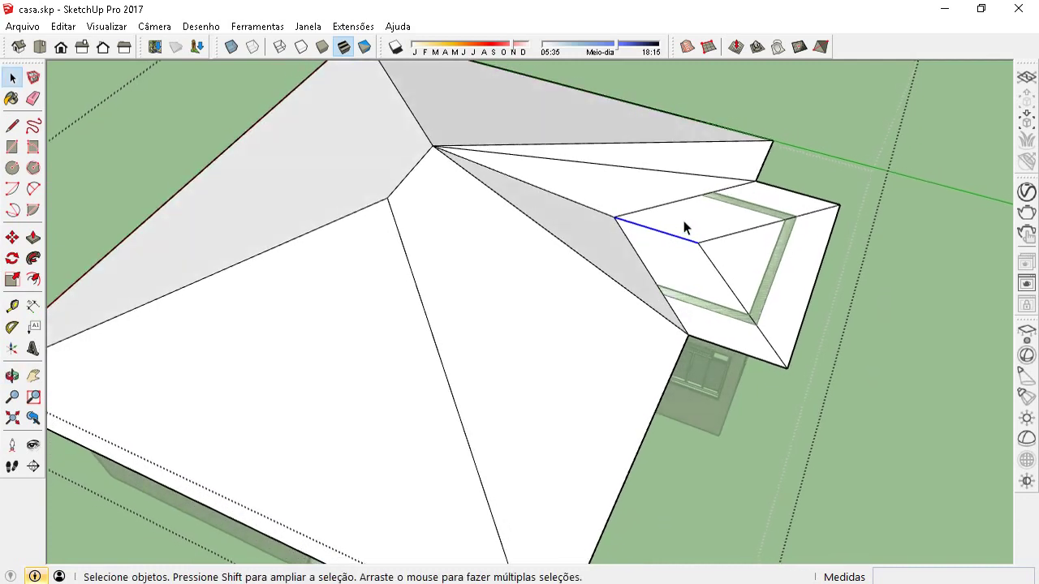
{"action": "left_click", "coordinate": [12, 307]}
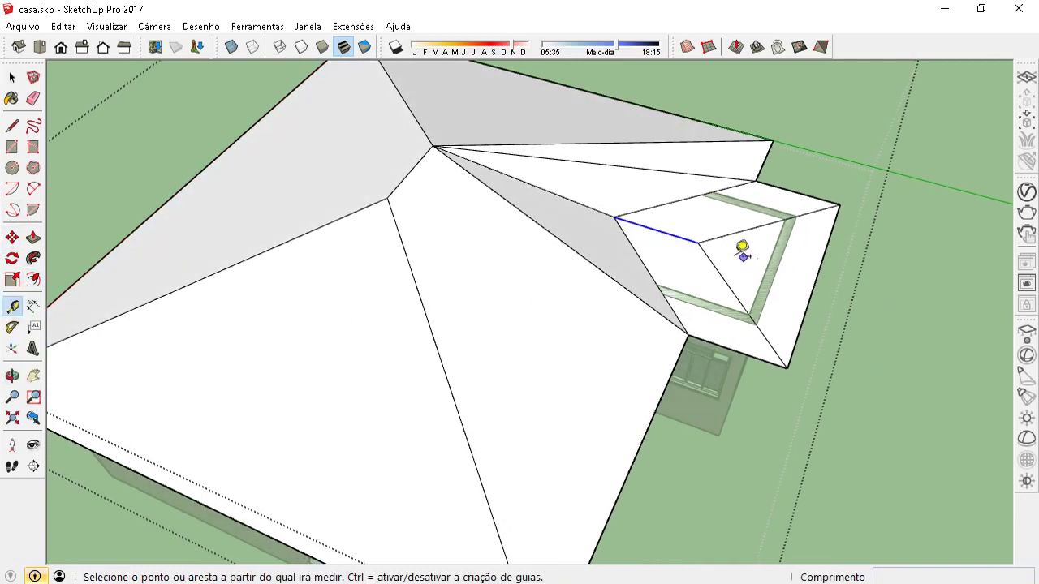
{"action": "left_click", "coordinate": [698, 242]}
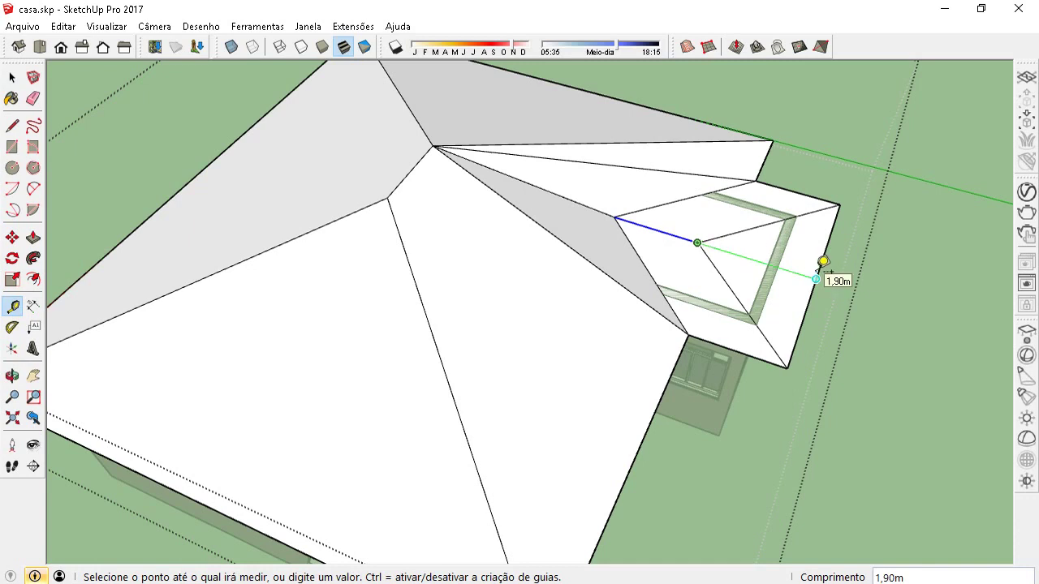
{"action": "left_click", "coordinate": [531, 560]}
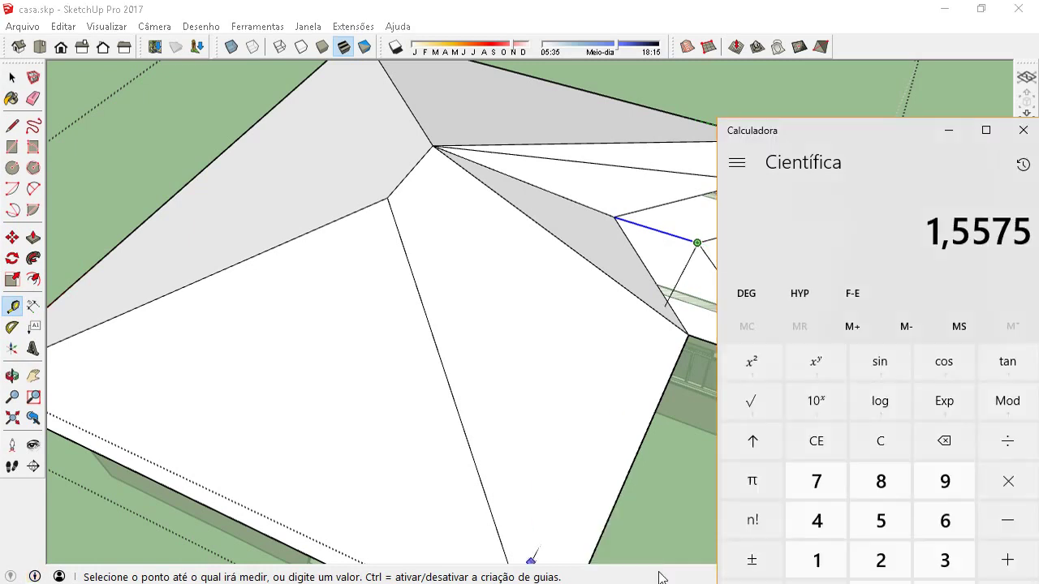
Compute 1,9 × 0,35 = 0,665 in Calculator, then hide it to reveal the model.
{"action": "left_click", "coordinate": [958, 370]}
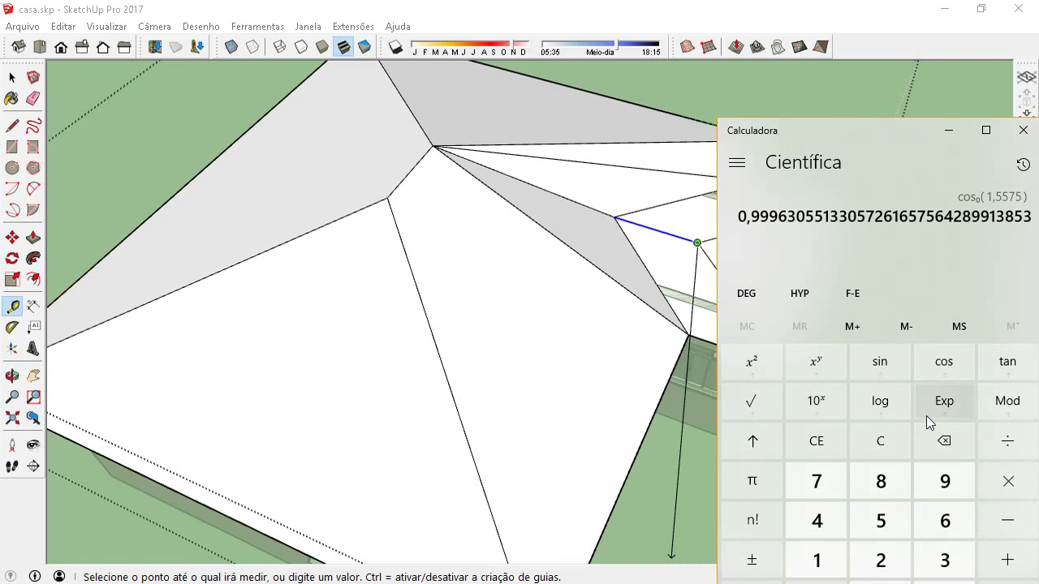
{"action": "left_click", "coordinate": [822, 438]}
{"action": "type", "text": "1,9*0,35"}
{"action": "key", "text": "Return"}
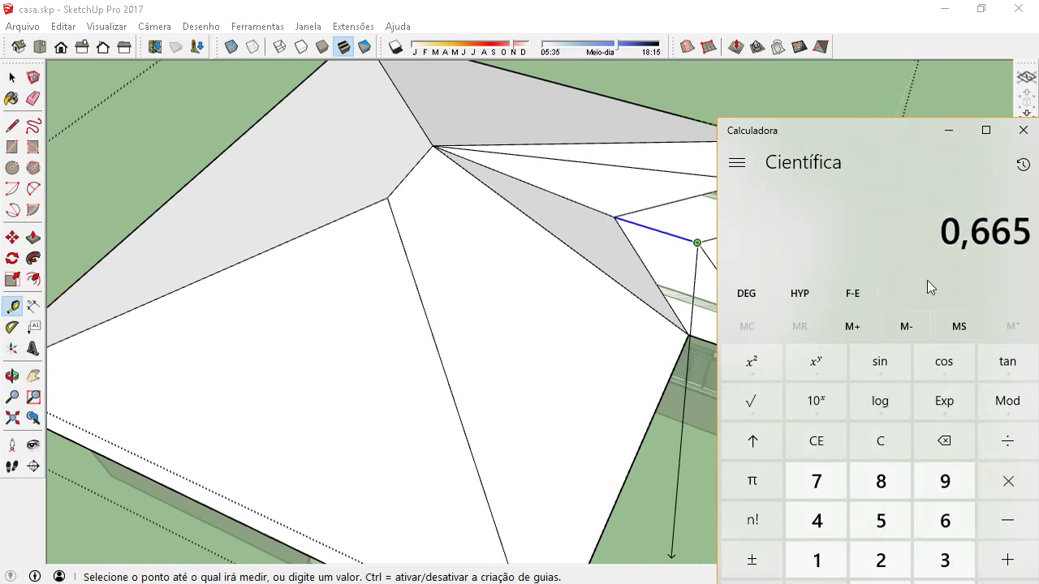
{"action": "left_click_drag", "start_coordinate": [832, 141], "coordinate": [789, 139]}
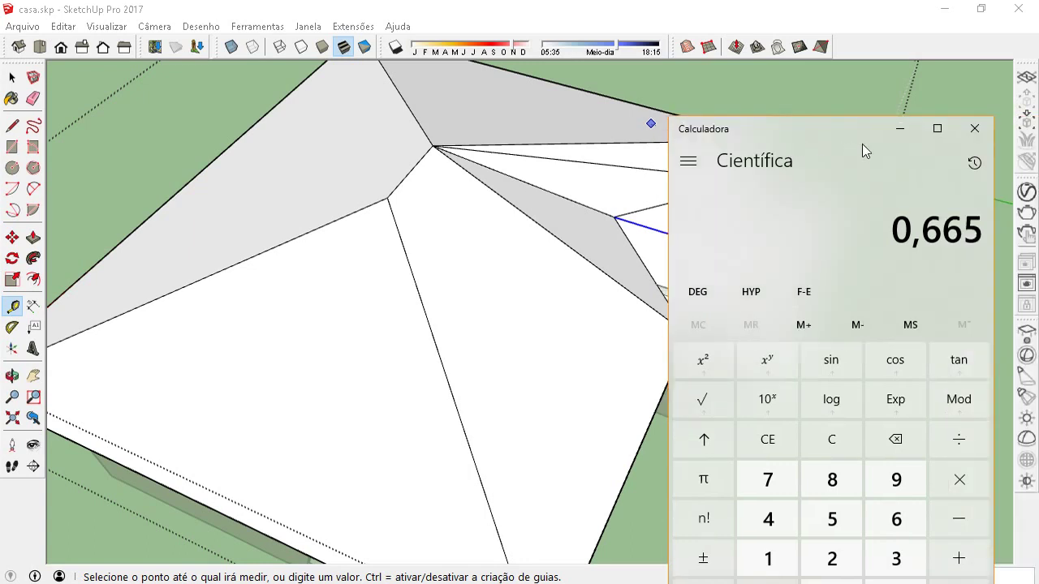
{"action": "left_click", "coordinate": [901, 129]}
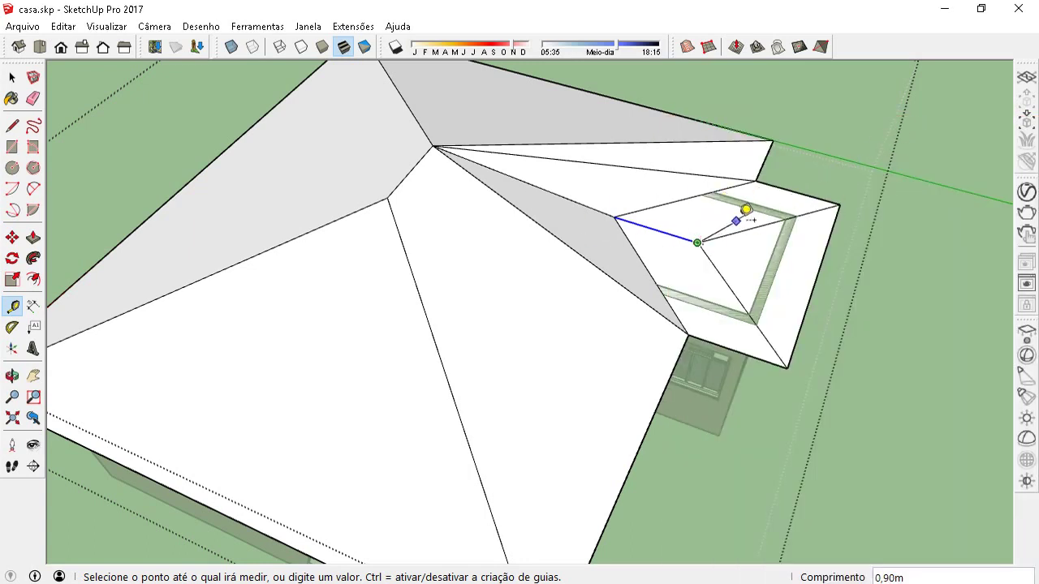
Raise the dormer ridge endpoint 0,67 m onto the main hip roof plane, then check the joined roofs.
{"action": "key", "text": "space"}
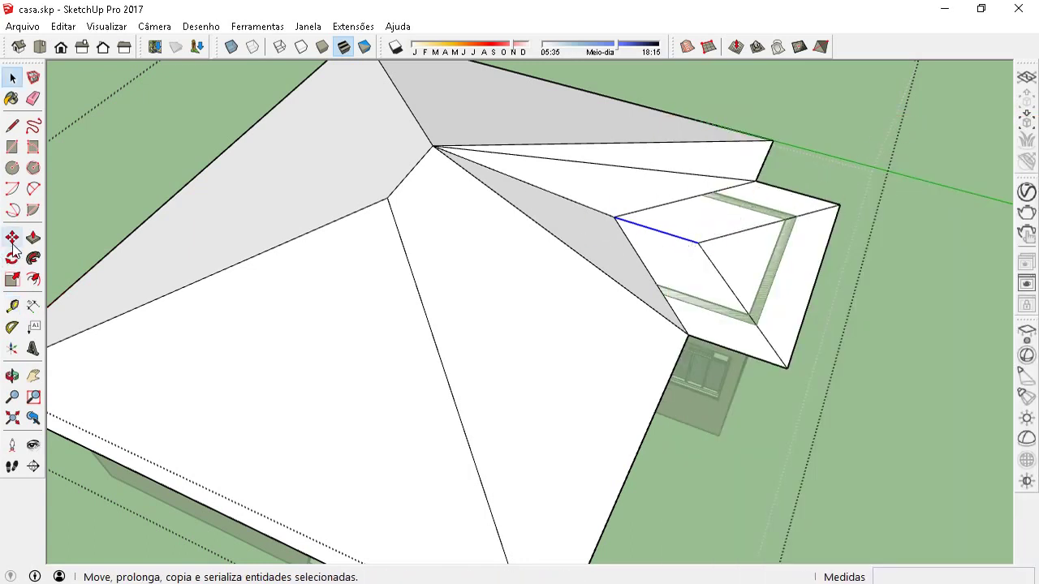
{"action": "left_click", "coordinate": [12, 238]}
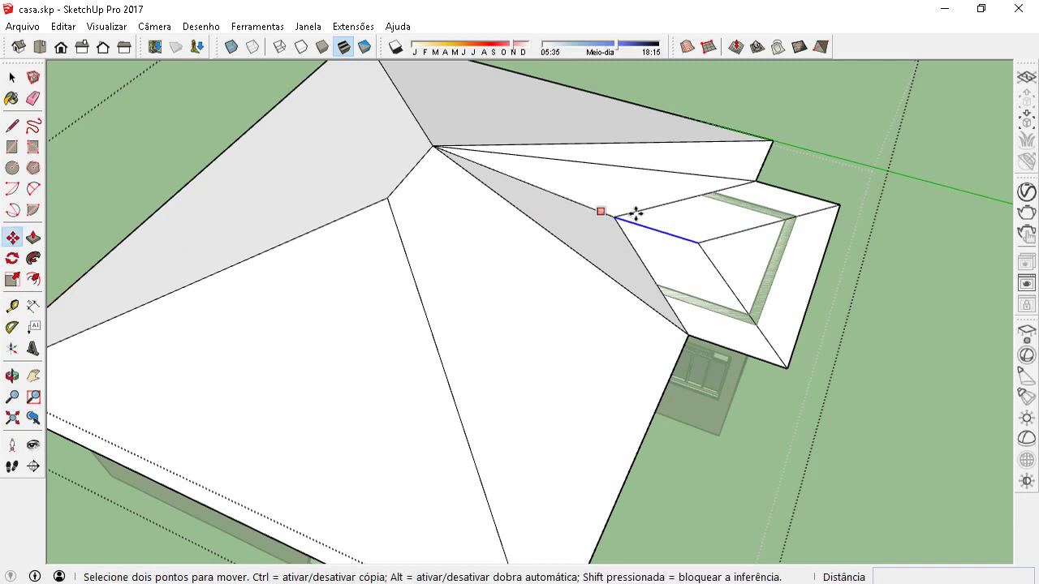
{"action": "left_click", "coordinate": [614, 218]}
{"action": "scroll", "coordinate": [639, 185], "scroll_direction": "up", "scroll_amount": 1}
{"action": "type", "text": "0,67"}
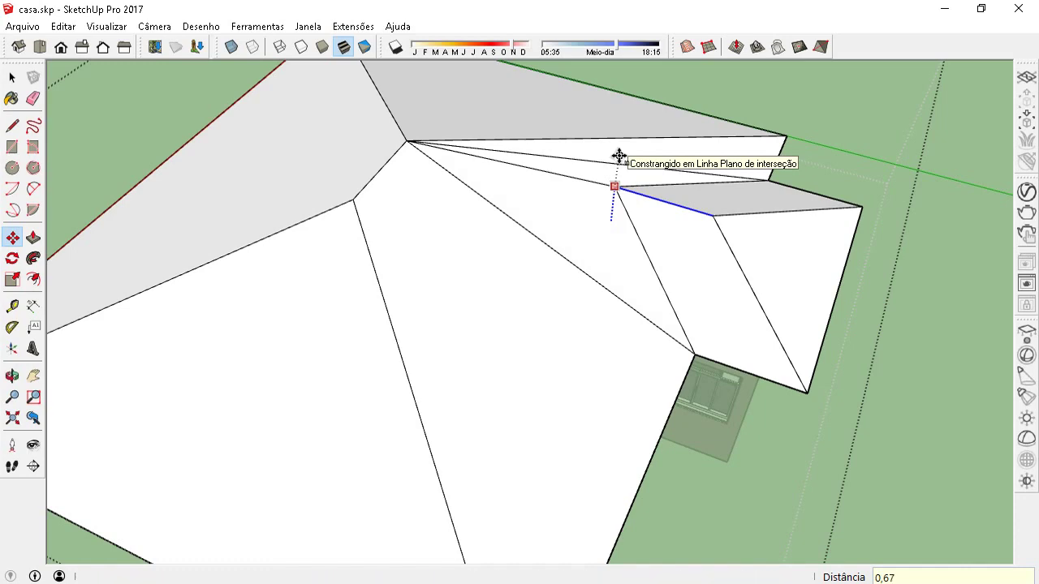
{"action": "left_click", "coordinate": [619, 157]}
{"action": "key", "text": "space"}
{"action": "mouse_move", "coordinate": [706, 255]}
{"action": "middle_mouse_down"}
{"action": "mouse_move", "coordinate": [697, 326]}
{"action": "mouse_move", "coordinate": [489, 286]}
{"action": "mouse_move", "coordinate": [636, 267]}
{"action": "mouse_move", "coordinate": [334, 297]}
{"action": "mouse_move", "coordinate": [625, 289]}
{"action": "mouse_move", "coordinate": [431, 247]}
{"action": "mouse_move", "coordinate": [514, 213]}
{"action": "mouse_move", "coordinate": [589, 209]}
{"action": "middle_mouse_up"}
{"action": "middle_click_drag", "start_coordinate": [607, 174], "coordinate": [569, 224]}
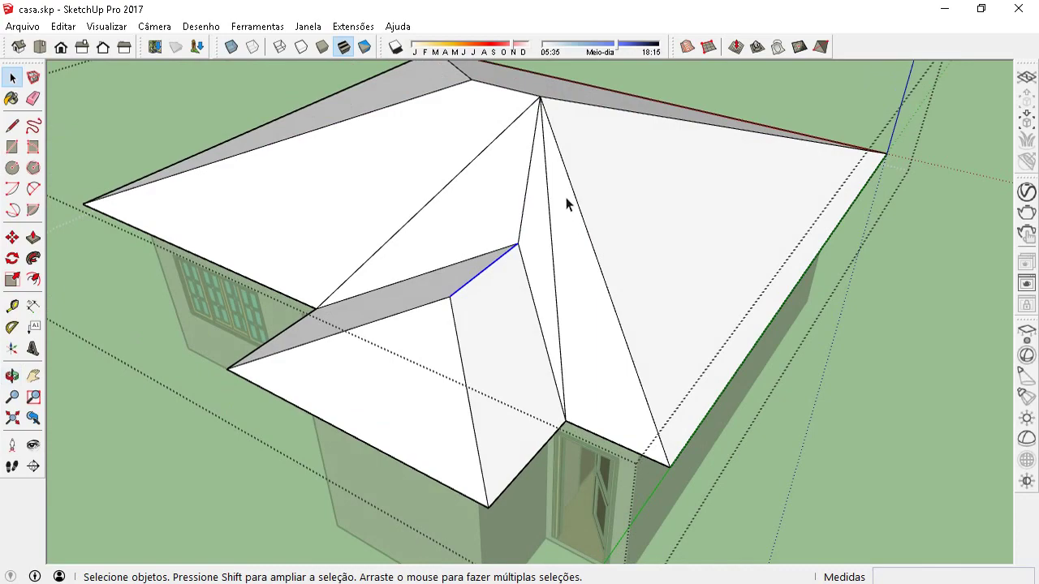
{"action": "mouse_move", "coordinate": [352, 302]}
{"action": "middle_mouse_down"}
{"action": "mouse_move", "coordinate": [420, 267]}
{"action": "mouse_move", "coordinate": [487, 271]}
{"action": "mouse_move", "coordinate": [340, 303]}
{"action": "middle_mouse_up"}
{"action": "scroll", "coordinate": [341, 304], "scroll_direction": "up", "scroll_amount": 3}
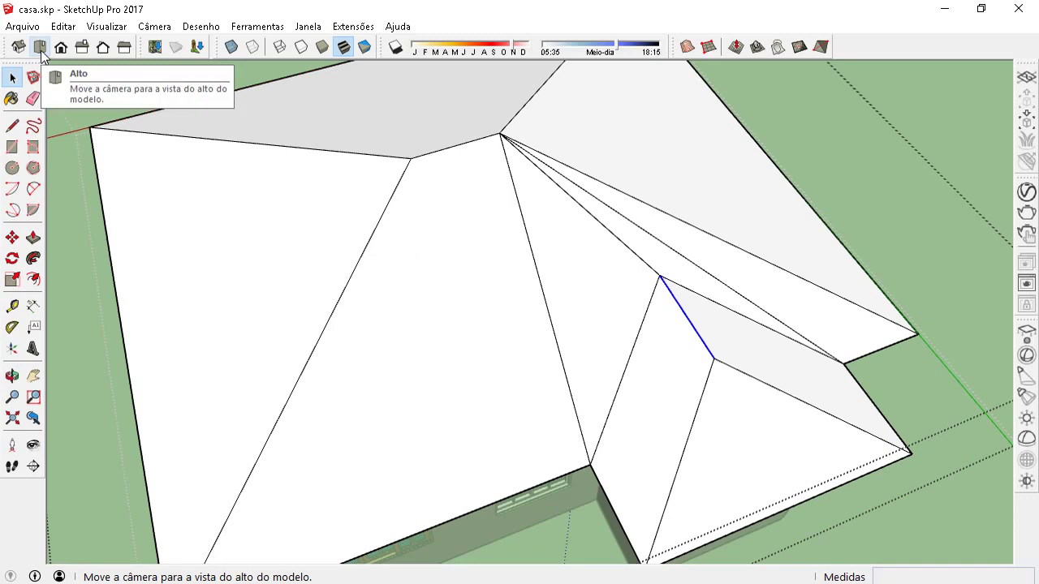
{"action": "left_click", "coordinate": [41, 50]}
{"action": "scroll", "coordinate": [425, 287], "scroll_direction": "down", "scroll_amount": 3}
{"action": "scroll", "coordinate": [425, 287], "scroll_direction": "down", "scroll_amount": 1}
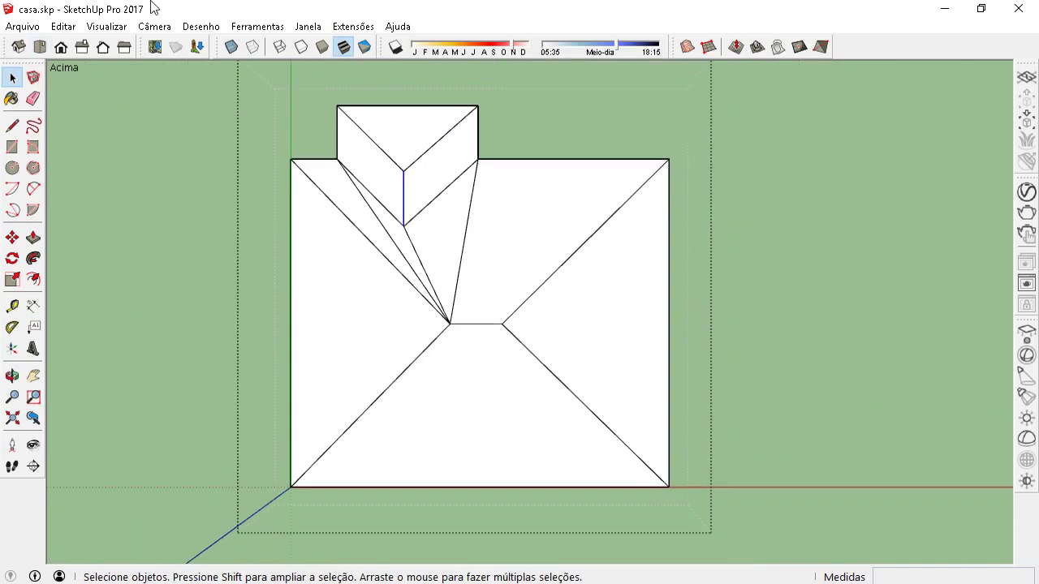
{"action": "left_click", "coordinate": [106, 26]}
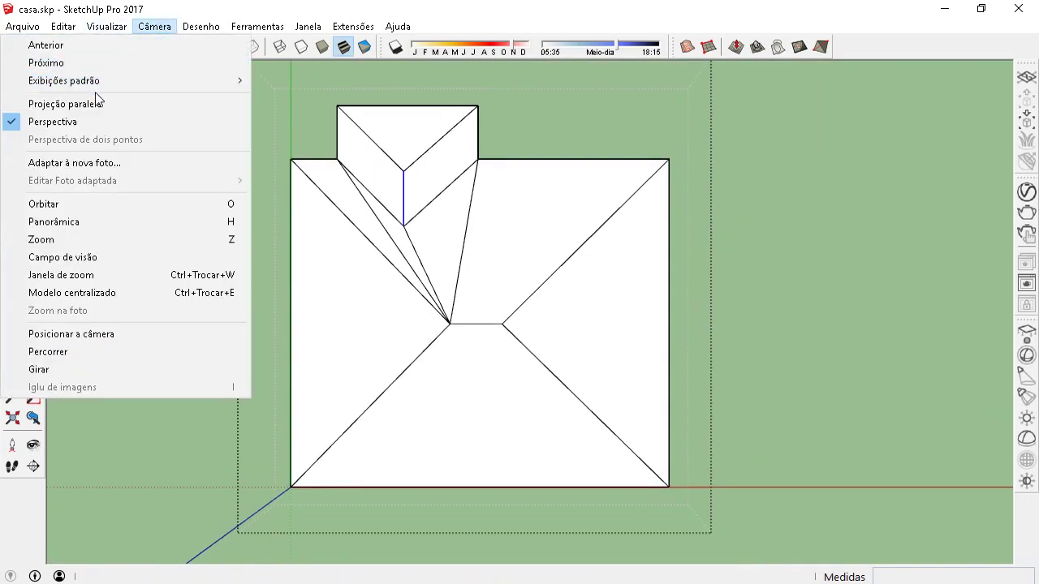
{"action": "left_click", "coordinate": [95, 103]}
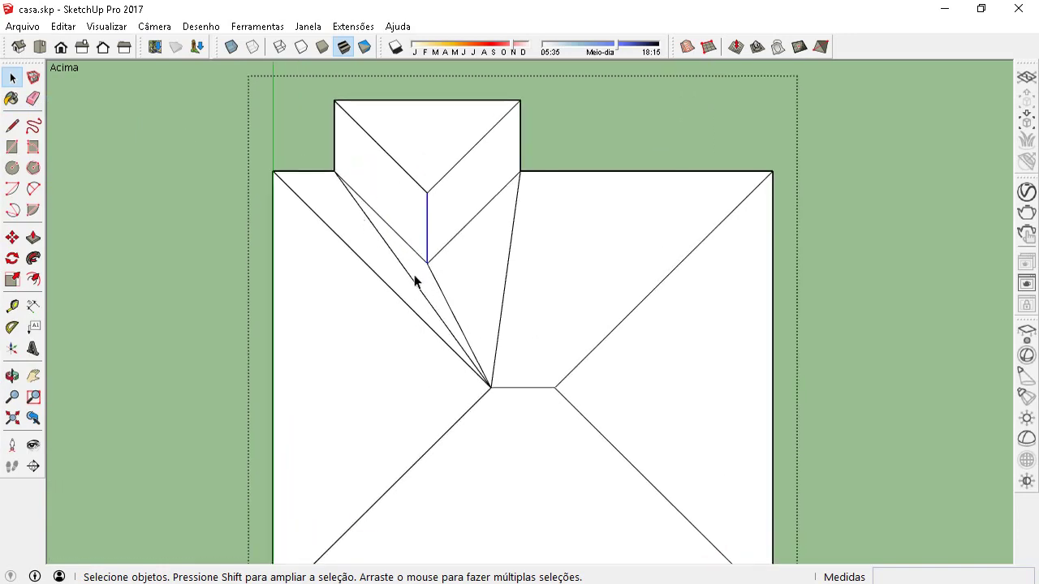
{"action": "mouse_move", "coordinate": [440, 297]}
{"action": "middle_mouse_down"}
{"action": "mouse_move", "coordinate": [364, 198]}
{"action": "mouse_move", "coordinate": [293, 139]}
{"action": "mouse_move", "coordinate": [364, 157]}
{"action": "mouse_move", "coordinate": [292, 85]}
{"action": "mouse_move", "coordinate": [336, 77]}
{"action": "mouse_move", "coordinate": [549, 260]}
{"action": "mouse_move", "coordinate": [475, 163]}
{"action": "middle_mouse_up"}
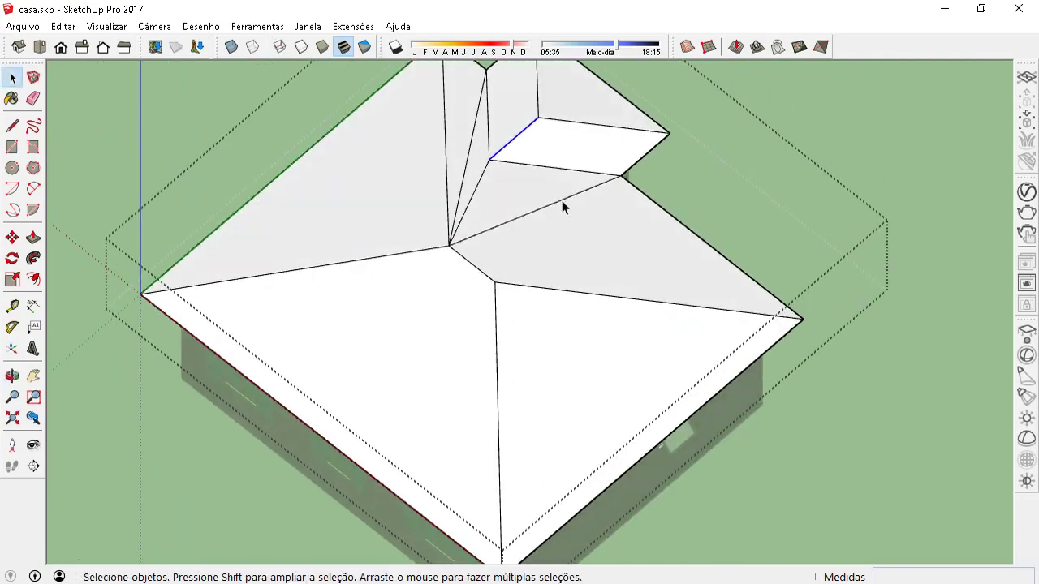
{"action": "mouse_move", "coordinate": [417, 240]}
{"action": "middle_mouse_down"}
{"action": "mouse_move", "coordinate": [587, 338]}
{"action": "mouse_move", "coordinate": [423, 219]}
{"action": "middle_mouse_up"}
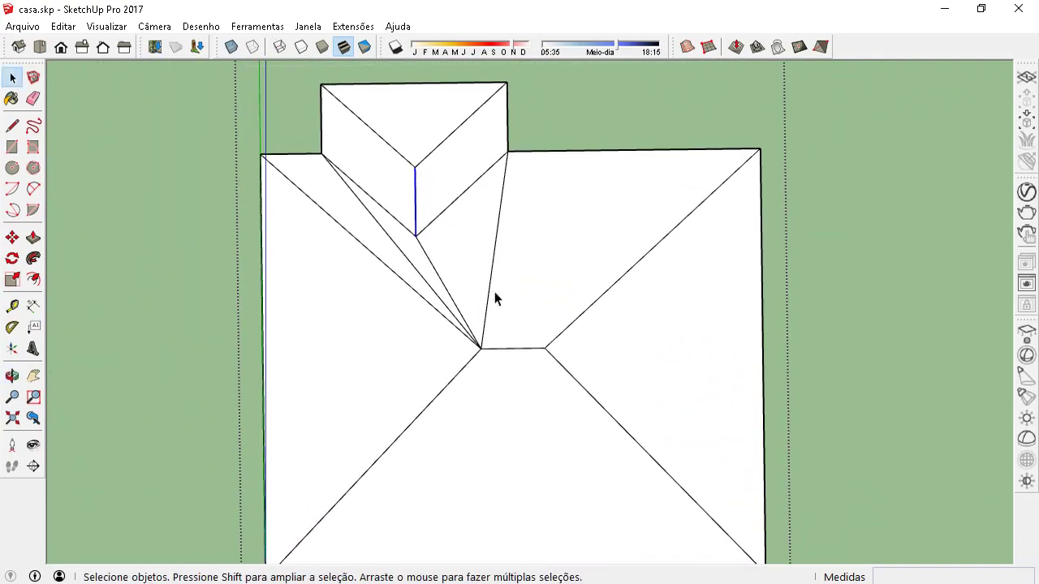
{"action": "mouse_move", "coordinate": [495, 294]}
{"action": "middle_mouse_down"}
{"action": "mouse_move", "coordinate": [455, 276]}
{"action": "mouse_move", "coordinate": [471, 197]}
{"action": "mouse_move", "coordinate": [344, 239]}
{"action": "mouse_move", "coordinate": [484, 304]}
{"action": "mouse_move", "coordinate": [457, 301]}
{"action": "mouse_move", "coordinate": [496, 162]}
{"action": "mouse_move", "coordinate": [403, 197]}
{"action": "middle_mouse_up"}
{"action": "scroll", "coordinate": [584, 150], "scroll_direction": "up", "scroll_amount": 3}
{"action": "left_click", "coordinate": [579, 157]}
{"action": "key", "text": "Delete"}
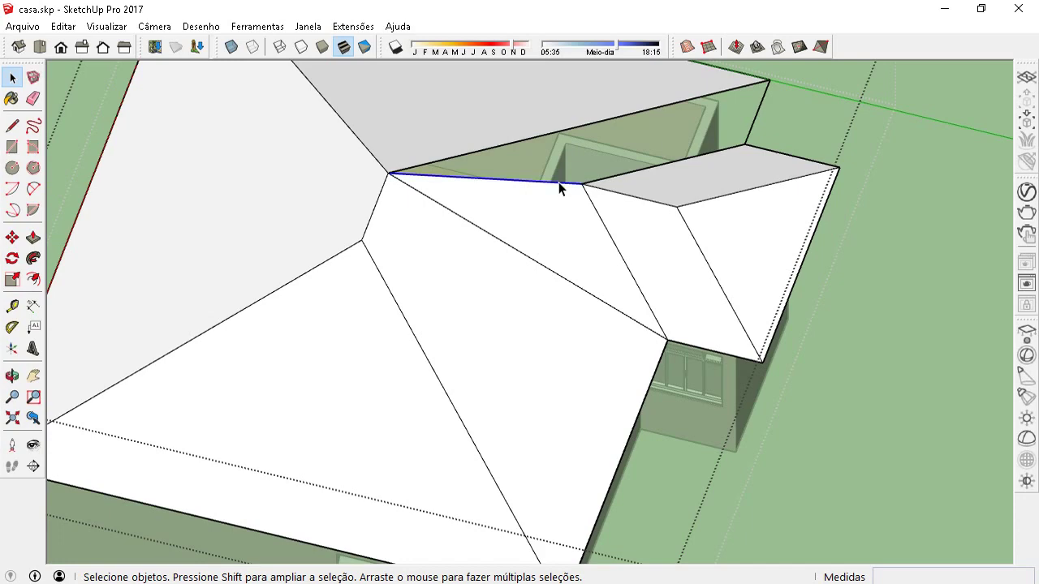
{"action": "key", "text": "Delete"}
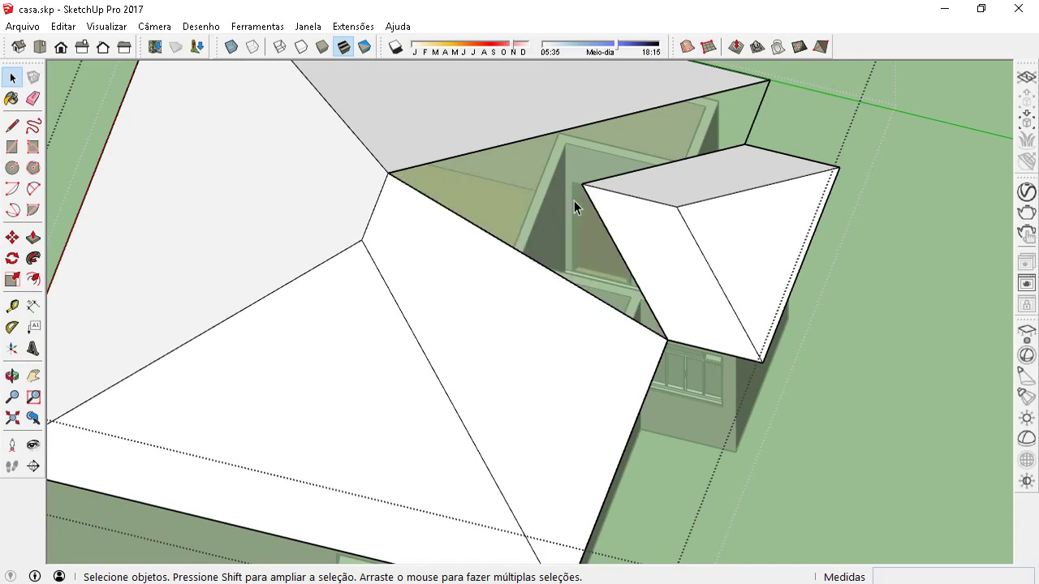
{"action": "key", "text": "ctrl+z"}
{"action": "key", "text": "ctrl+z"}
{"action": "middle_click_drag", "start_coordinate": [444, 211], "coordinate": [487, 252]}
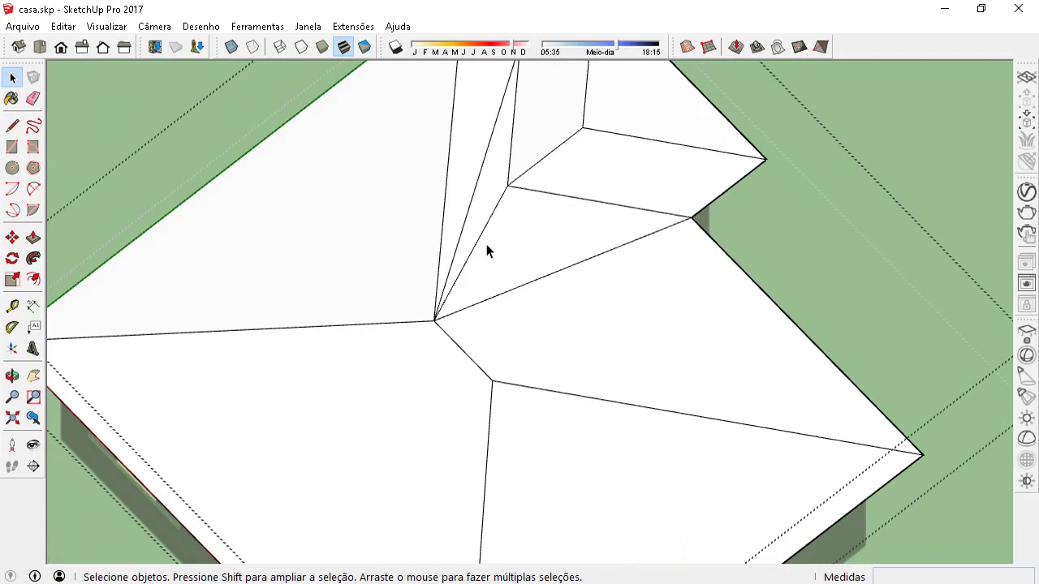
{"action": "scroll", "coordinate": [747, 239], "scroll_direction": "down", "scroll_amount": 5}
{"action": "mouse_move", "coordinate": [546, 234]}
{"action": "middle_mouse_down"}
{"action": "mouse_move", "coordinate": [491, 279]}
{"action": "mouse_move", "coordinate": [292, 242]}
{"action": "mouse_move", "coordinate": [250, 206]}
{"action": "middle_mouse_up"}
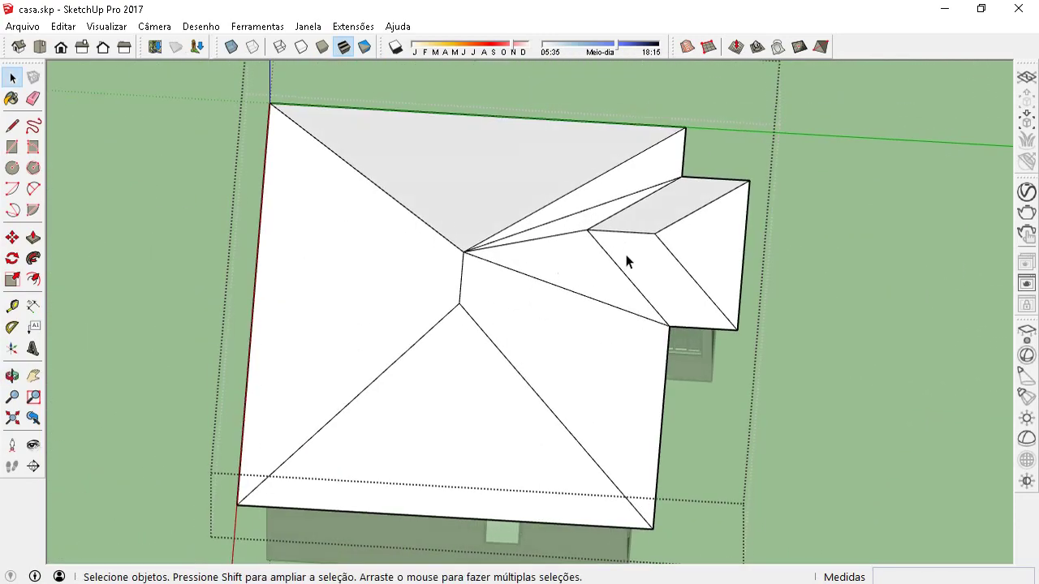
{"action": "middle_click_drag", "start_coordinate": [628, 263], "coordinate": [384, 199]}
{"action": "scroll", "coordinate": [639, 274], "scroll_direction": "up", "scroll_amount": 3}
{"action": "left_click", "coordinate": [627, 274]}
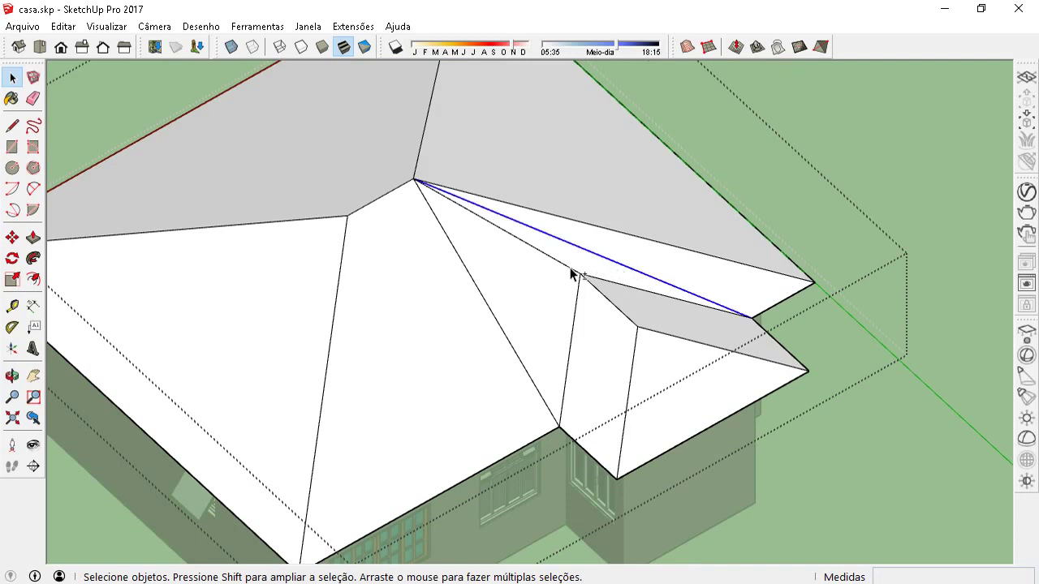
Try selecting the diagonal edge and the triangular roof face, then exit the roof group.
{"action": "left_click", "coordinate": [489, 305], "text": "shift"}
{"action": "right_click", "coordinate": [487, 302]}
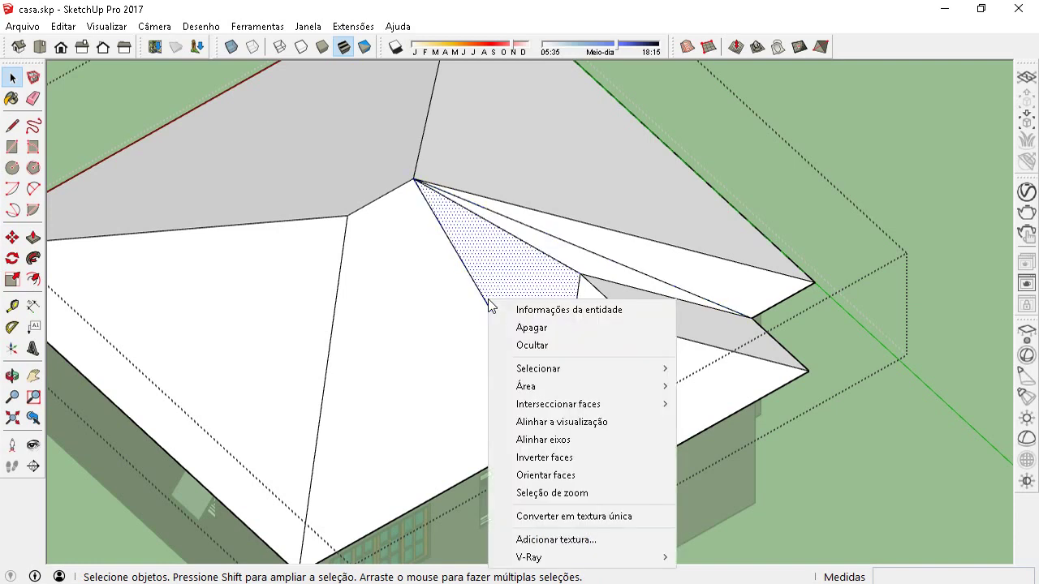
{"action": "left_click", "coordinate": [483, 305]}
{"action": "left_click", "coordinate": [550, 265], "text": "shift"}
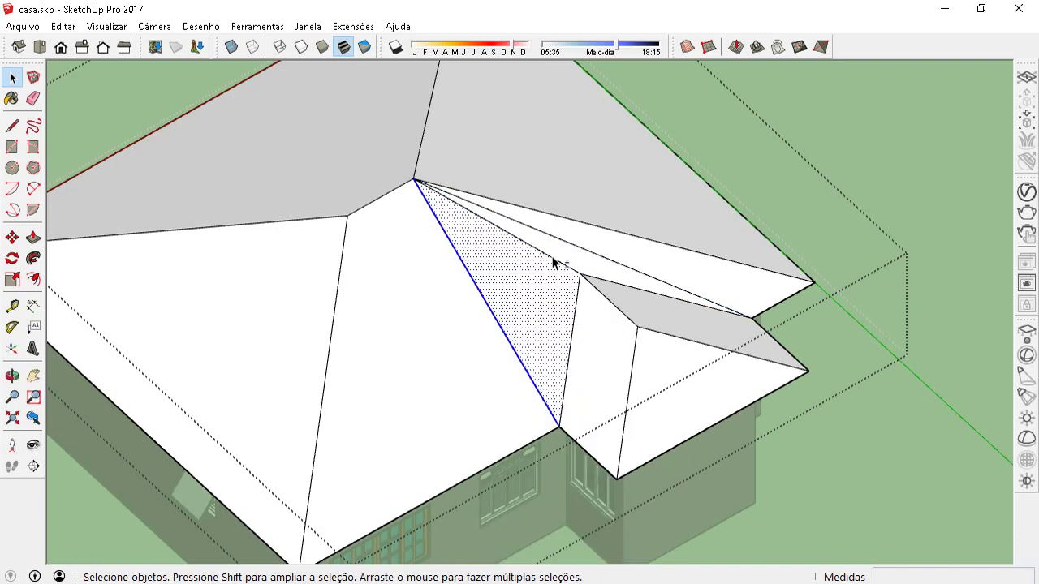
{"action": "left_click", "coordinate": [530, 276]}
{"action": "left_click", "coordinate": [479, 292]}
{"action": "left_click", "coordinate": [940, 272]}
Inside the roof group, hide the three edges running from the apex toward the dormer.
{"action": "left_click", "coordinate": [473, 292]}
{"action": "double_click", "coordinate": [473, 294]}
{"action": "left_click", "coordinate": [472, 298]}
{"action": "left_click", "coordinate": [479, 295]}
{"action": "left_click", "coordinate": [536, 251], "text": "shift"}
{"action": "left_click", "coordinate": [552, 237], "text": "shift"}
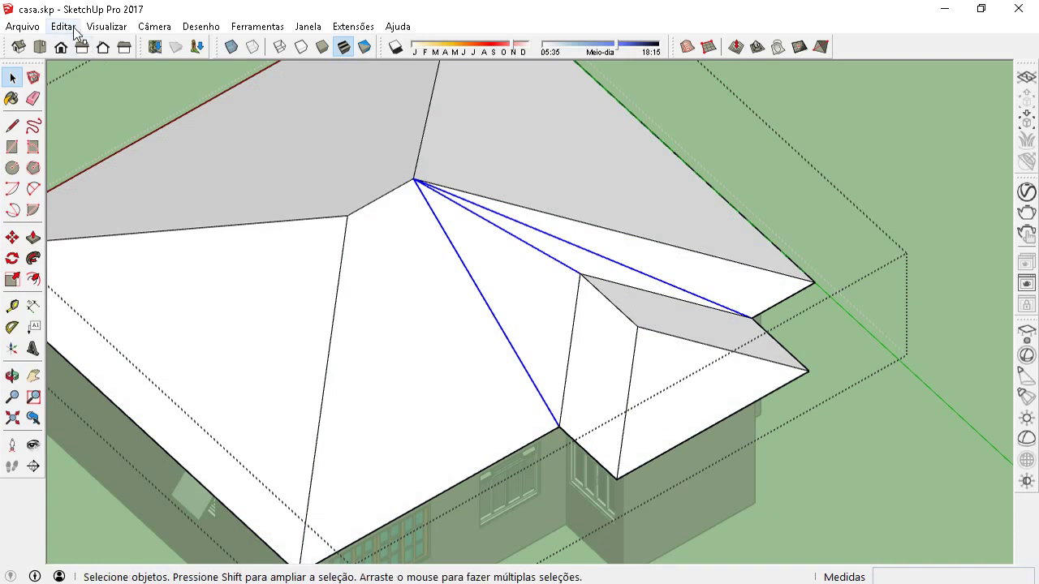
{"action": "left_click", "coordinate": [65, 27]}
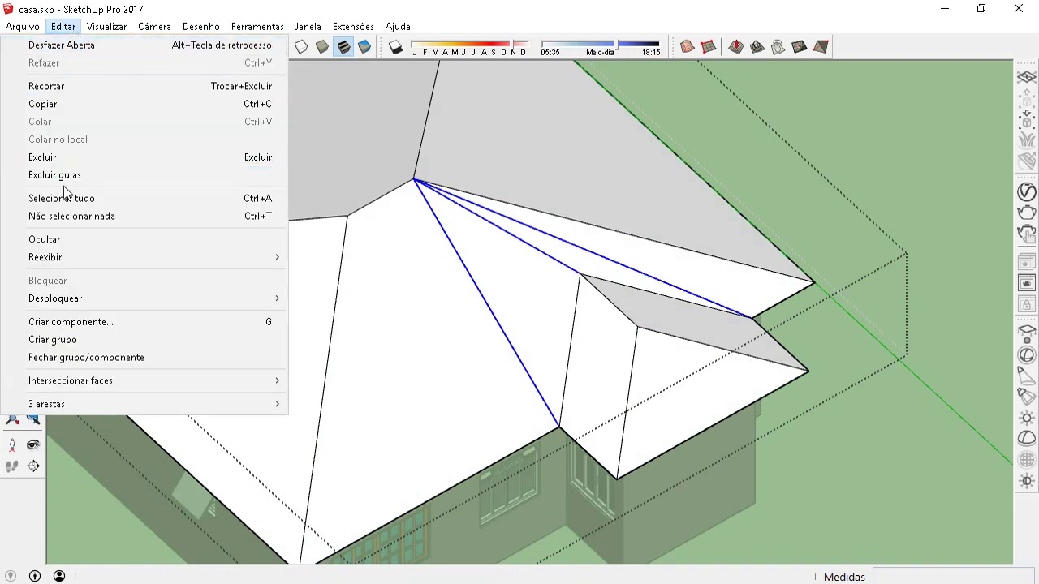
{"action": "left_click", "coordinate": [68, 237]}
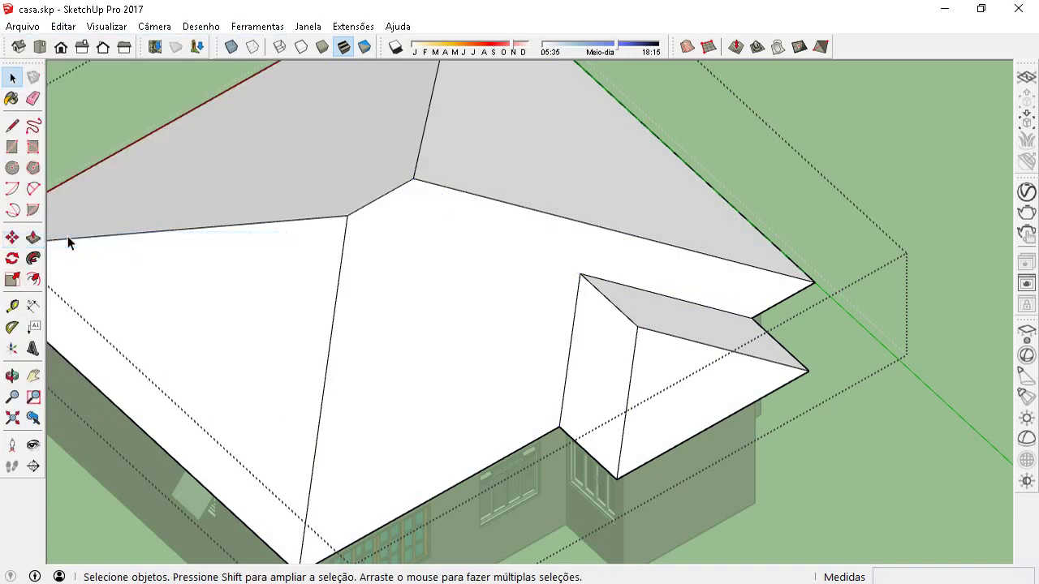
Orbit out to a high oblique textured view of the whole house.
{"action": "scroll", "coordinate": [468, 230], "scroll_direction": "down", "scroll_amount": 3}
{"action": "mouse_move", "coordinate": [468, 230]}
{"action": "middle_mouse_down"}
{"action": "mouse_move", "coordinate": [490, 252]}
{"action": "mouse_move", "coordinate": [344, 123]}
{"action": "mouse_move", "coordinate": [534, 310]}
{"action": "middle_mouse_up"}
{"action": "mouse_move", "coordinate": [777, 319]}
{"action": "middle_mouse_down"}
{"action": "mouse_move", "coordinate": [476, 176]}
{"action": "mouse_move", "coordinate": [563, 269]}
{"action": "mouse_move", "coordinate": [775, 180]}
{"action": "mouse_move", "coordinate": [622, 273]}
{"action": "mouse_move", "coordinate": [609, 269]}
{"action": "mouse_move", "coordinate": [782, 297]}
{"action": "mouse_move", "coordinate": [557, 255]}
{"action": "middle_mouse_up"}
{"action": "scroll", "coordinate": [487, 272], "scroll_direction": "up", "scroll_amount": 2}
{"action": "mouse_move", "coordinate": [487, 272]}
{"action": "middle_mouse_down"}
{"action": "mouse_move", "coordinate": [541, 179]}
{"action": "mouse_move", "coordinate": [346, 251]}
{"action": "mouse_move", "coordinate": [422, 264]}
{"action": "middle_mouse_up"}
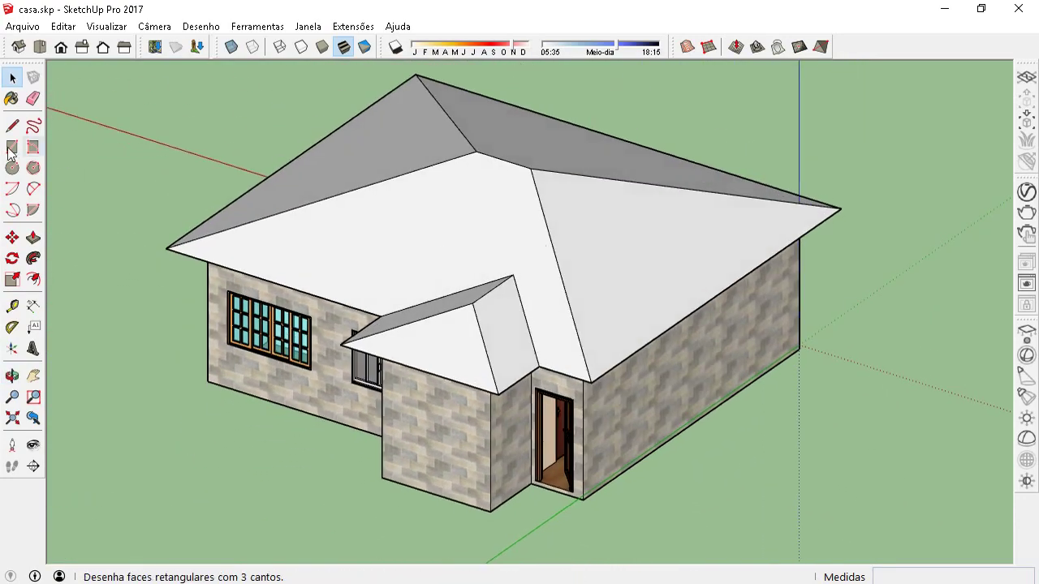
With Paint Bucket, find the Telhado category and select the Telhado estilo espanhol material.
{"action": "left_click", "coordinate": [12, 98]}
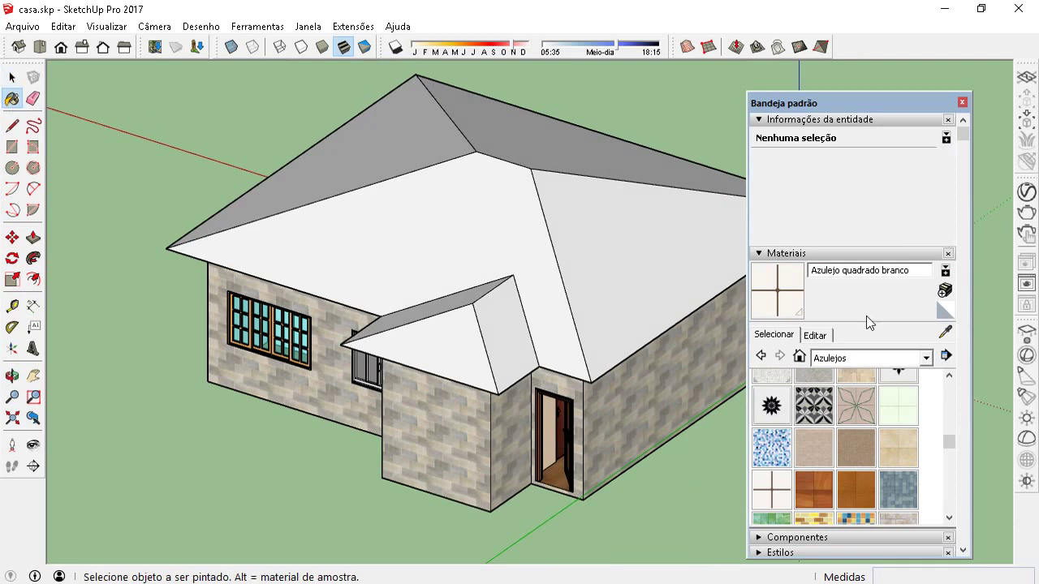
{"action": "left_click", "coordinate": [862, 358]}
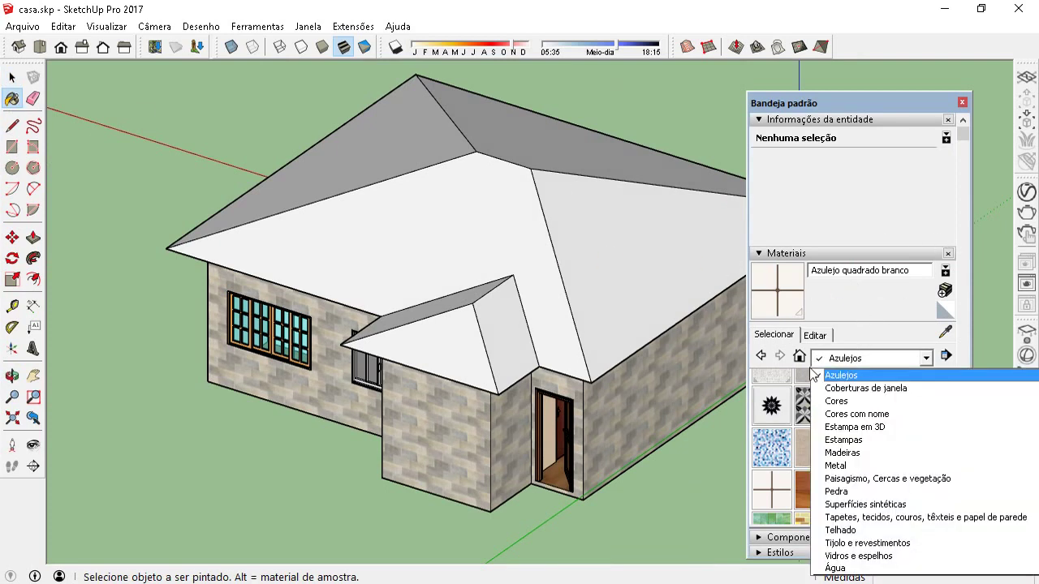
{"action": "left_click", "coordinate": [852, 545]}
{"action": "mouse_move", "coordinate": [948, 388]}
{"action": "left_mouse_down"}
{"action": "mouse_move", "coordinate": [950, 459]}
{"action": "mouse_move", "coordinate": [948, 382]}
{"action": "left_mouse_up"}
{"action": "left_click", "coordinate": [926, 358]}
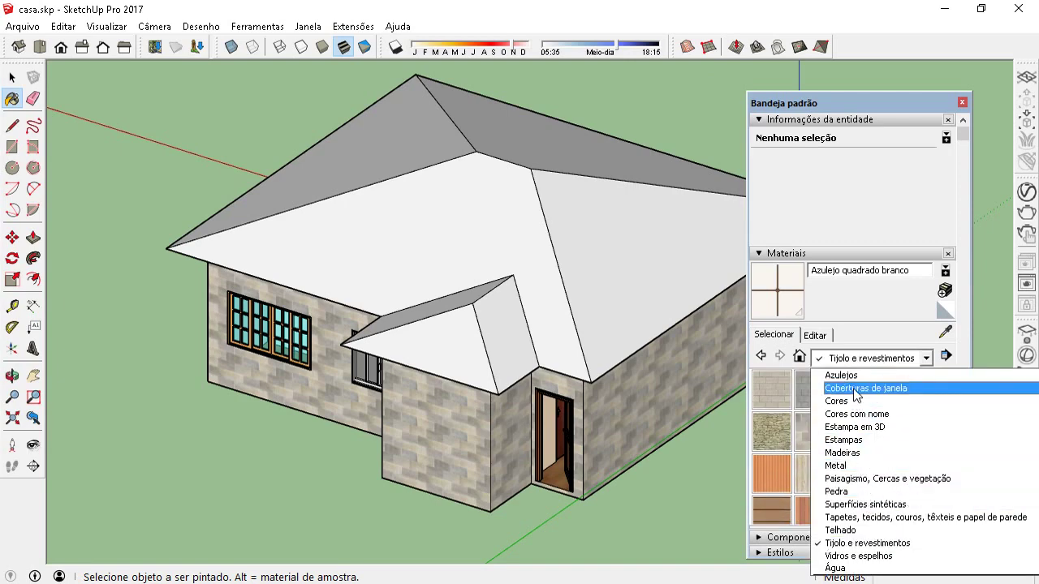
{"action": "left_click", "coordinate": [856, 388]}
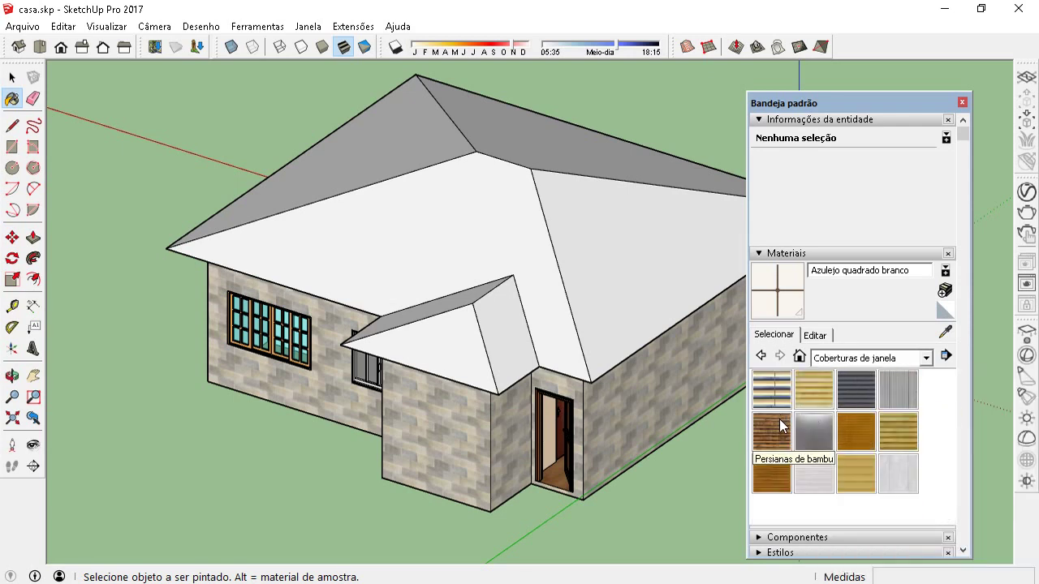
{"action": "left_click", "coordinate": [876, 365]}
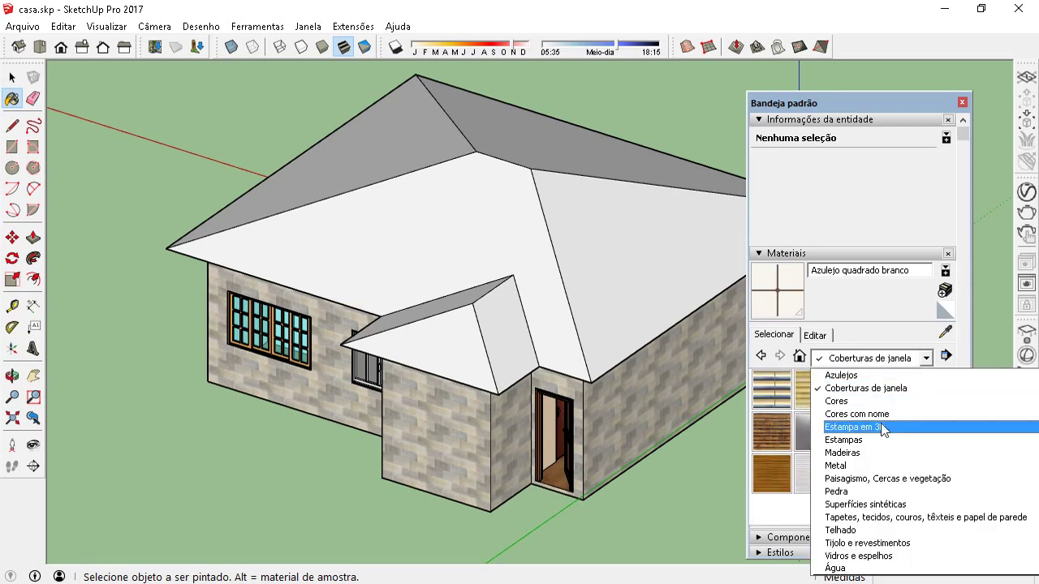
{"action": "left_click", "coordinate": [861, 528]}
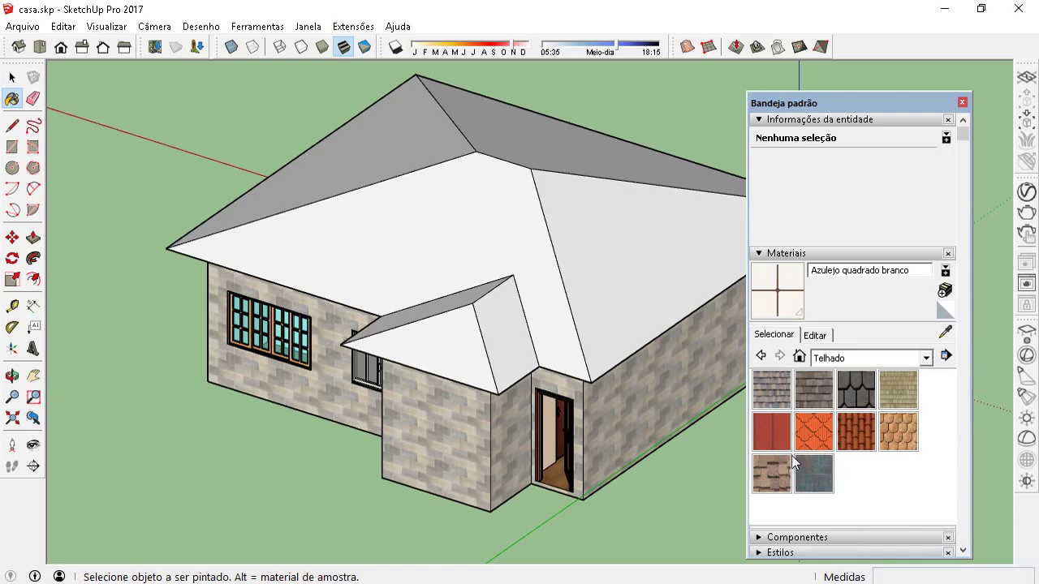
{"action": "left_click", "coordinate": [856, 430]}
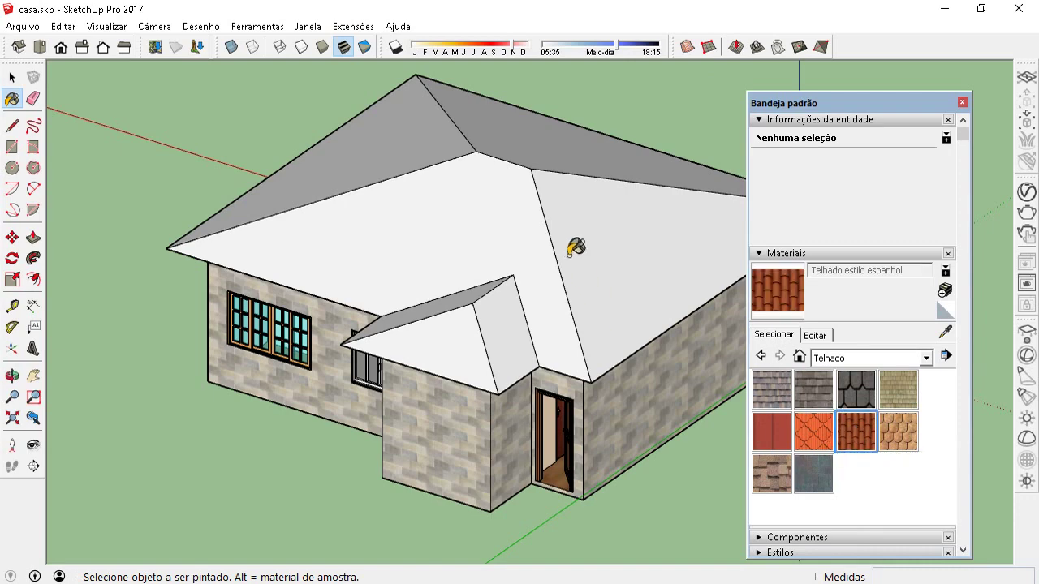
Paint the roof with the Spanish clay tiles and orbit around to inspect it.
{"action": "left_click", "coordinate": [569, 250]}
{"action": "mouse_move", "coordinate": [552, 248]}
{"action": "middle_mouse_down"}
{"action": "mouse_move", "coordinate": [355, 146]}
{"action": "mouse_move", "coordinate": [622, 271]}
{"action": "mouse_move", "coordinate": [561, 304]}
{"action": "mouse_move", "coordinate": [453, 295]}
{"action": "middle_mouse_up"}
{"action": "middle_click_drag", "start_coordinate": [470, 372], "coordinate": [556, 308]}
{"action": "scroll", "coordinate": [550, 297], "scroll_direction": "up", "scroll_amount": 3}
{"action": "scroll", "coordinate": [620, 309], "scroll_direction": "down", "scroll_amount": 2}
{"action": "scroll", "coordinate": [510, 367], "scroll_direction": "up", "scroll_amount": 4}
{"action": "mouse_move", "coordinate": [619, 309]}
{"action": "middle_mouse_down"}
{"action": "mouse_move", "coordinate": [510, 367]}
{"action": "mouse_move", "coordinate": [684, 365]}
{"action": "mouse_move", "coordinate": [515, 301]}
{"action": "middle_mouse_up"}
{"action": "scroll", "coordinate": [536, 260], "scroll_direction": "down", "scroll_amount": 2}
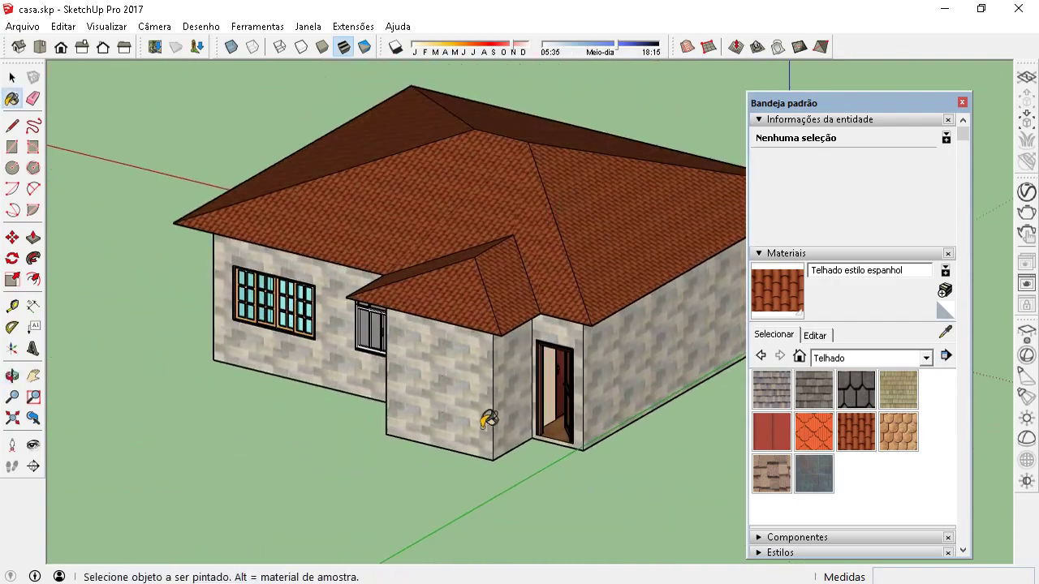